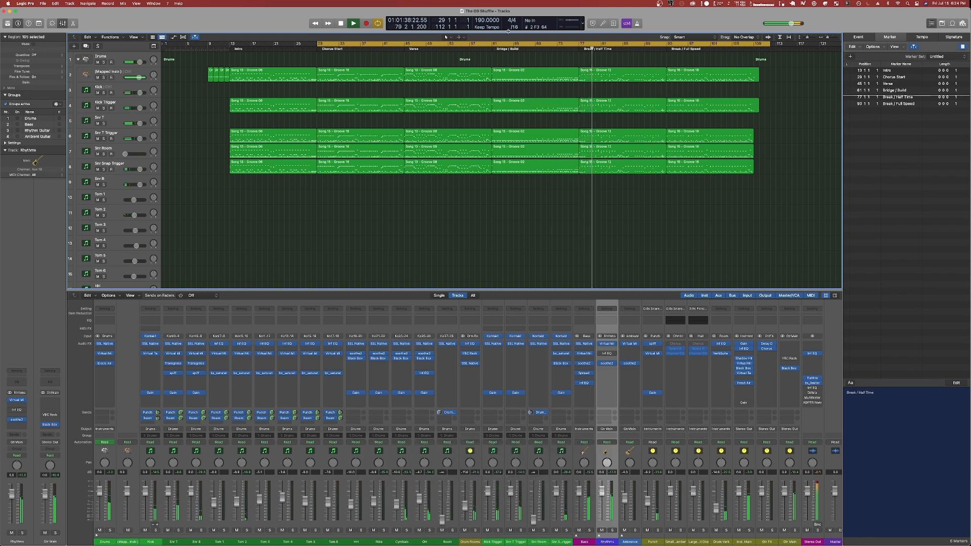
Play back the Break / Half Time section with the drums soloed and stop playback.
left_click(341, 24)
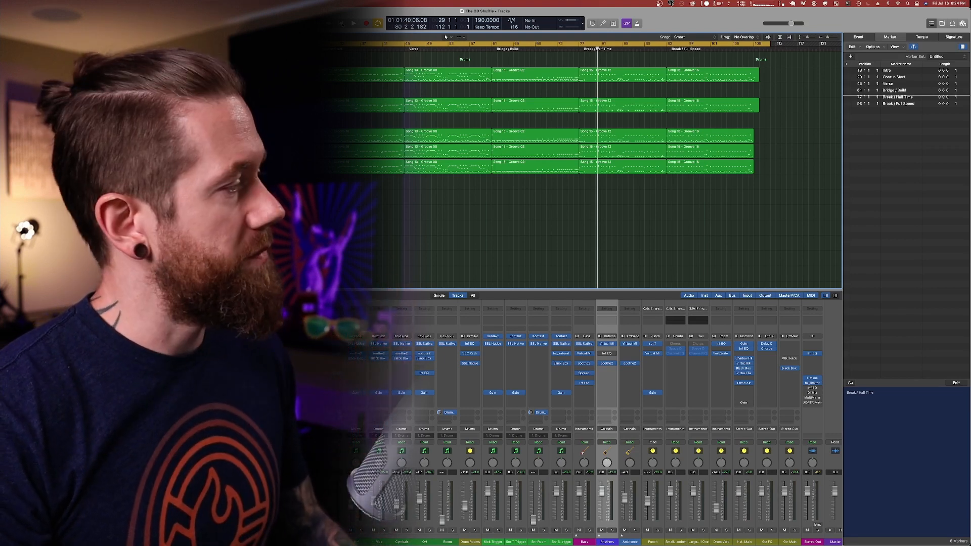
key("space")
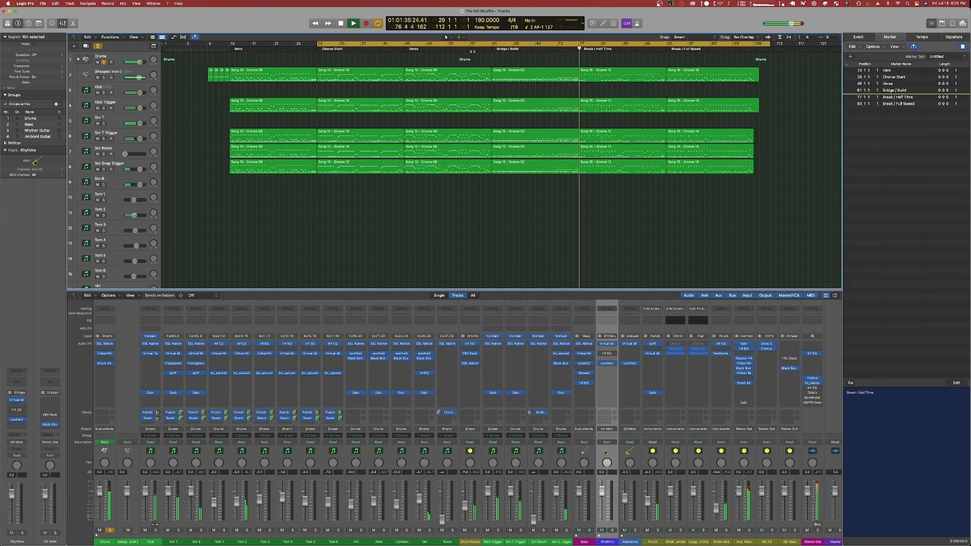
left_click(341, 24)
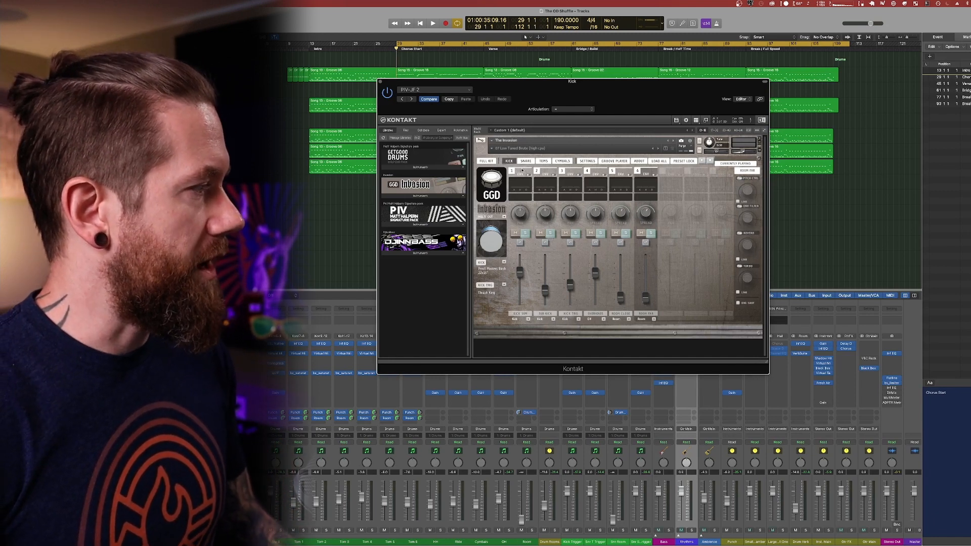
Try the transient shaper on the first kick mic channel in the Invasion kick mixer, switching it on and back off.
left_click(528, 206)
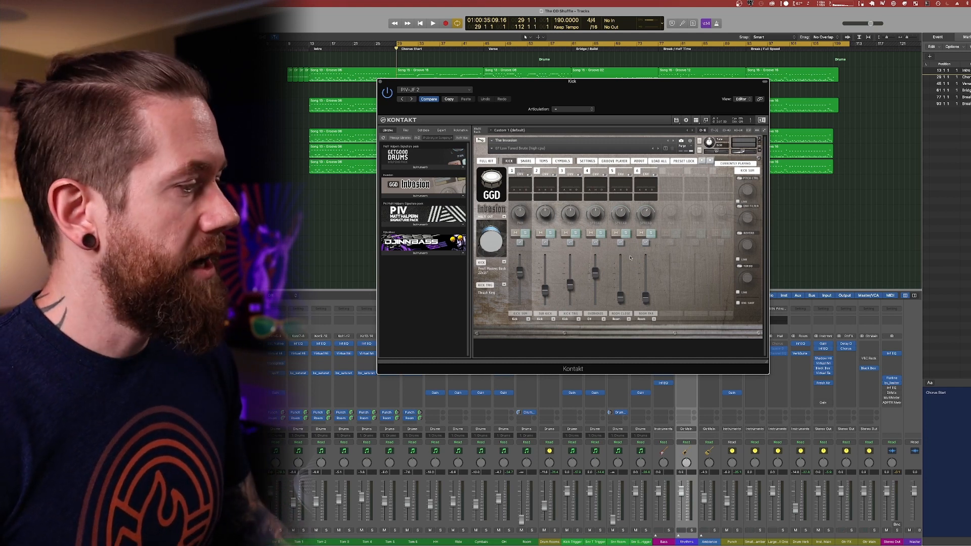
left_click(740, 266)
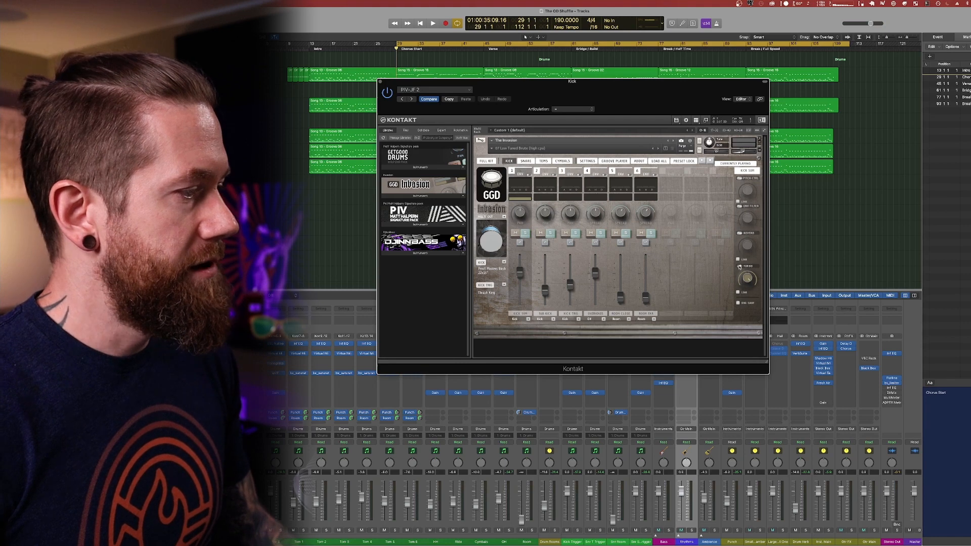
left_click(740, 267)
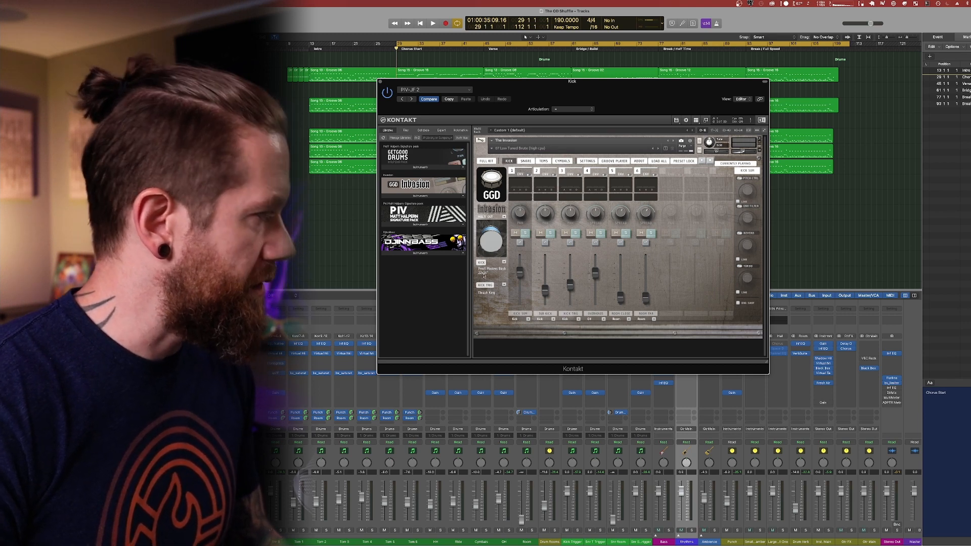
Examine the snare and tom mixers of the Invasion kit, including the last two floor tom channels and the close room channel.
left_click(524, 162)
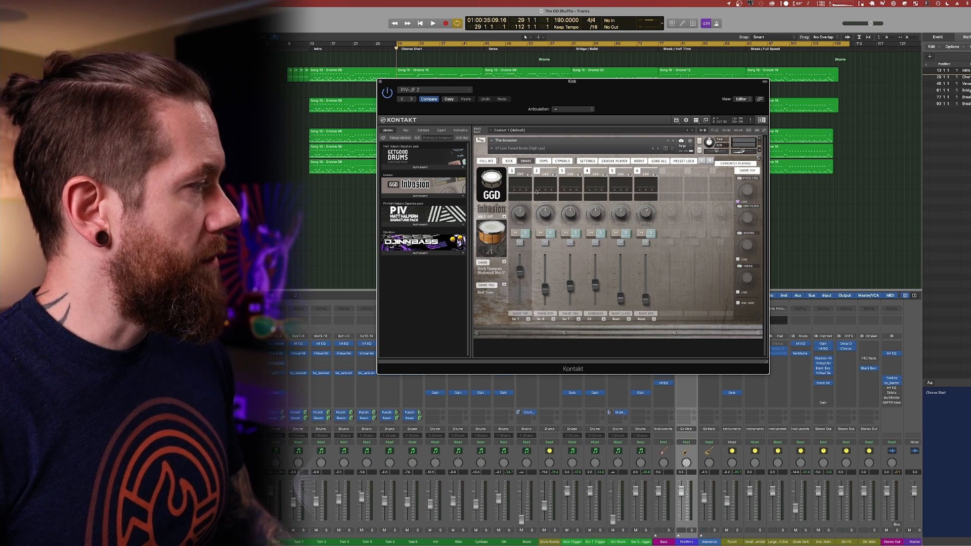
left_click(544, 161)
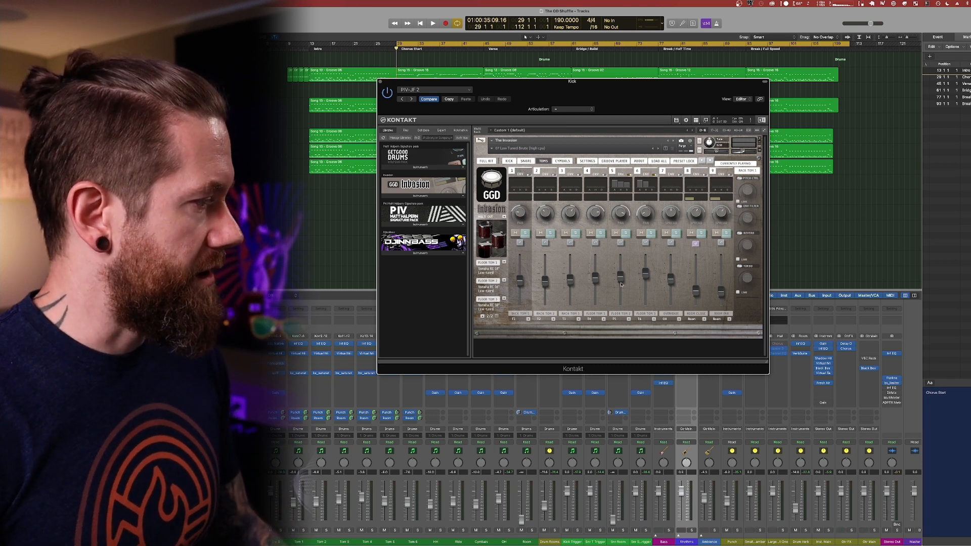
left_click(629, 308)
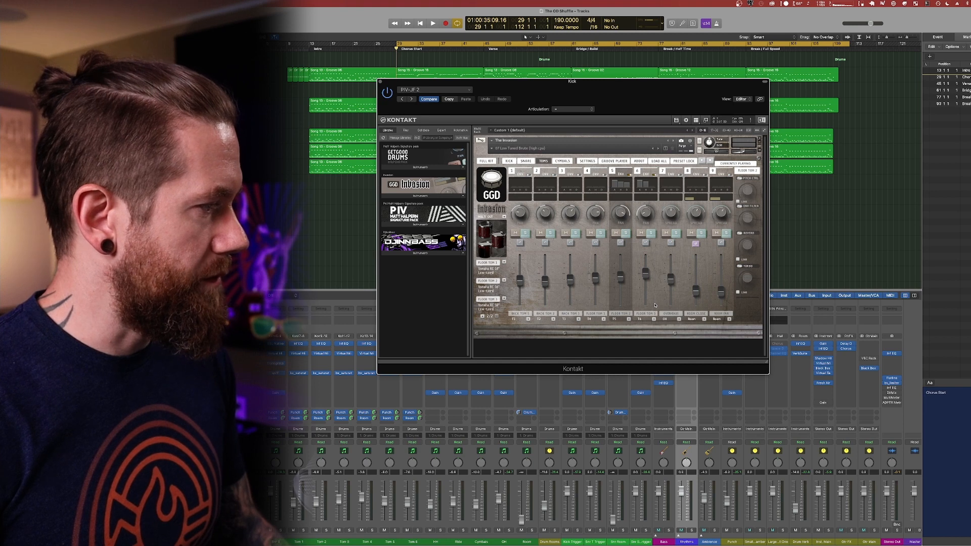
left_click(650, 307)
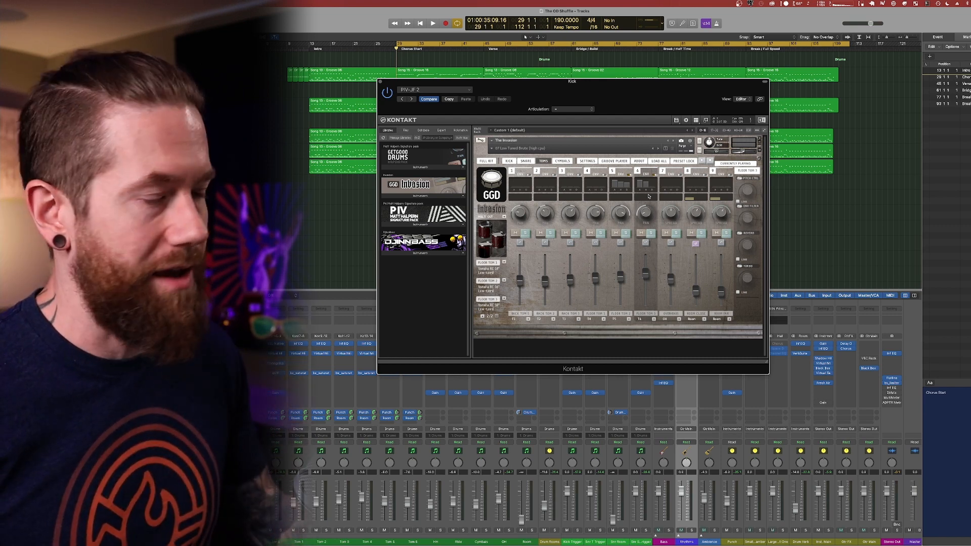
left_click(692, 198)
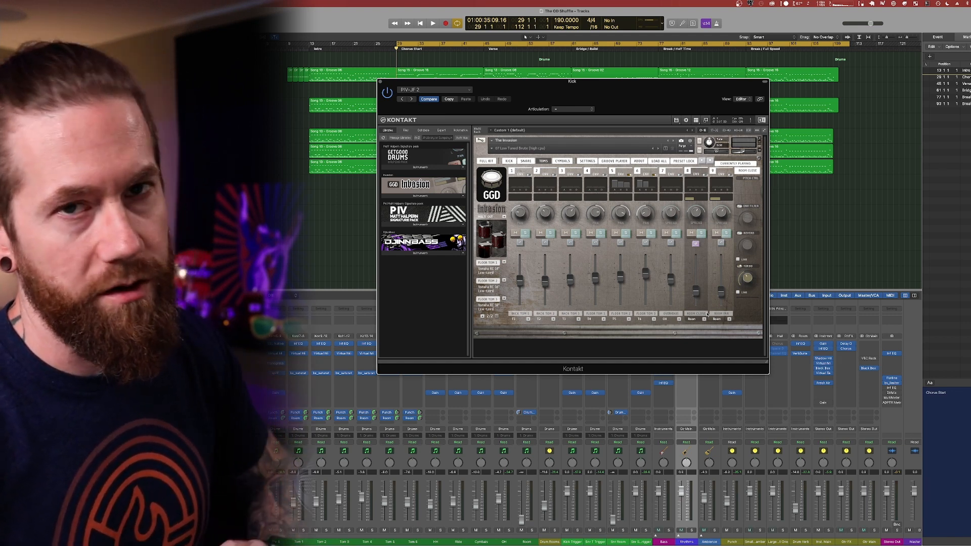
Examine the Invasion cymbal mixer and page through its list of loaded cymbals and back.
left_click(563, 161)
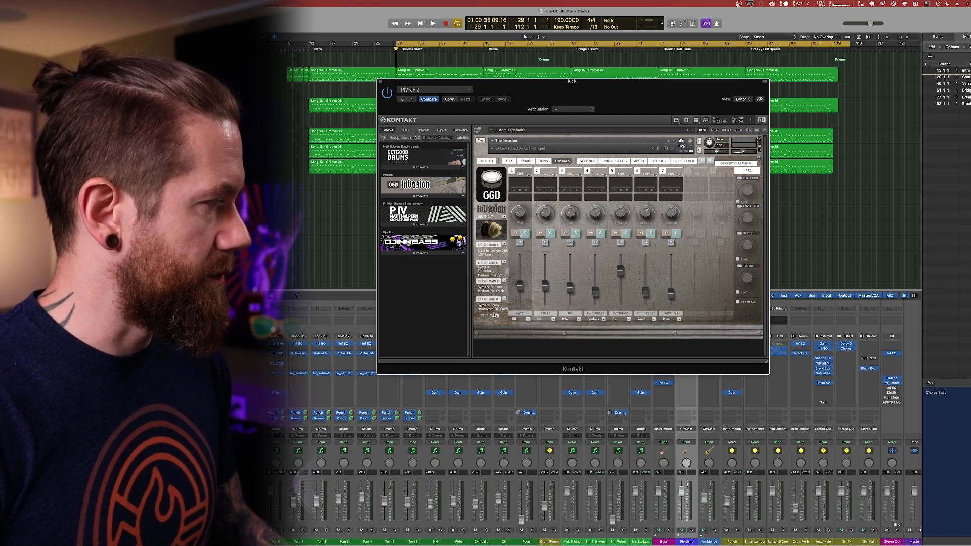
left_click(496, 317)
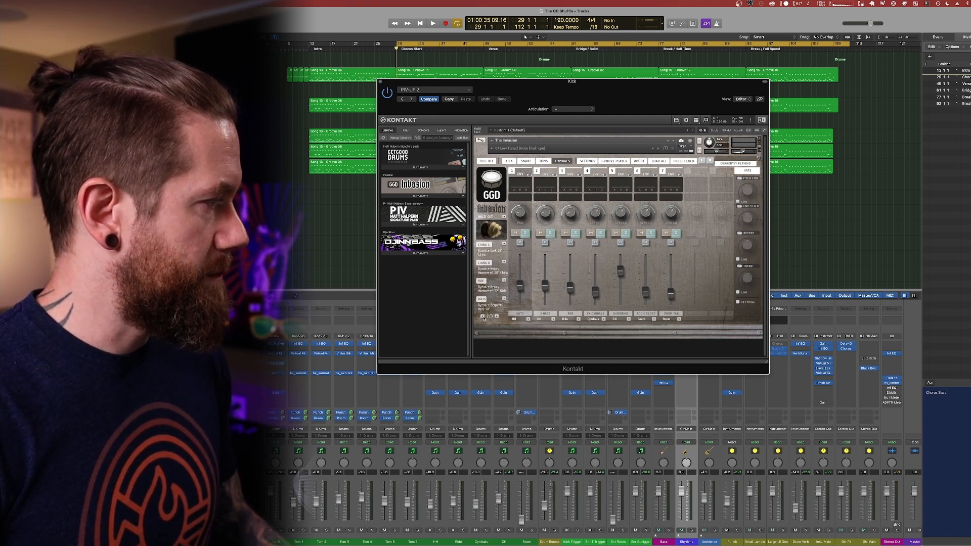
left_click(496, 317)
left_click(482, 316)
left_click(482, 317)
Inspect the overhead and room levels in the cymbal mixer settings, return to the full kit view and close Kontakt.
left_click(587, 161)
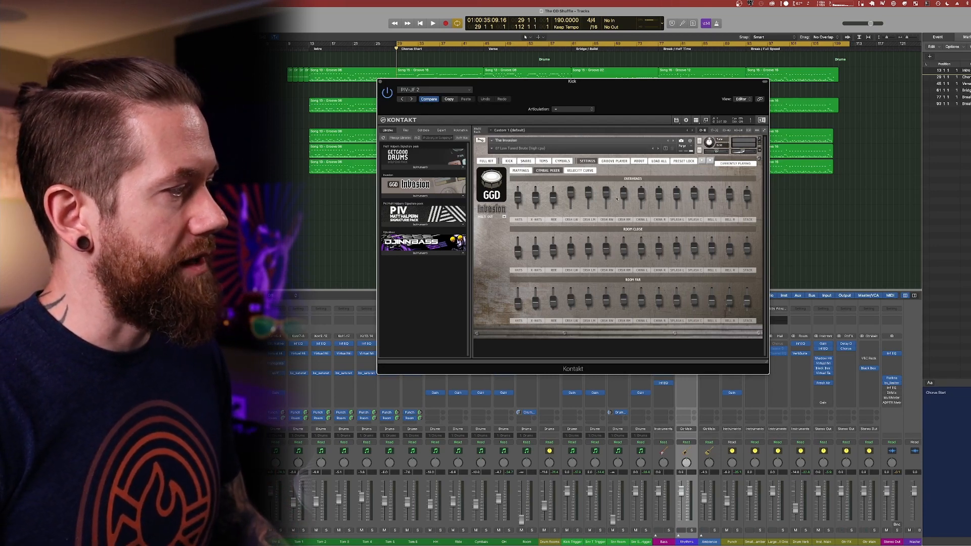
left_click_drag(606, 248, 607, 251)
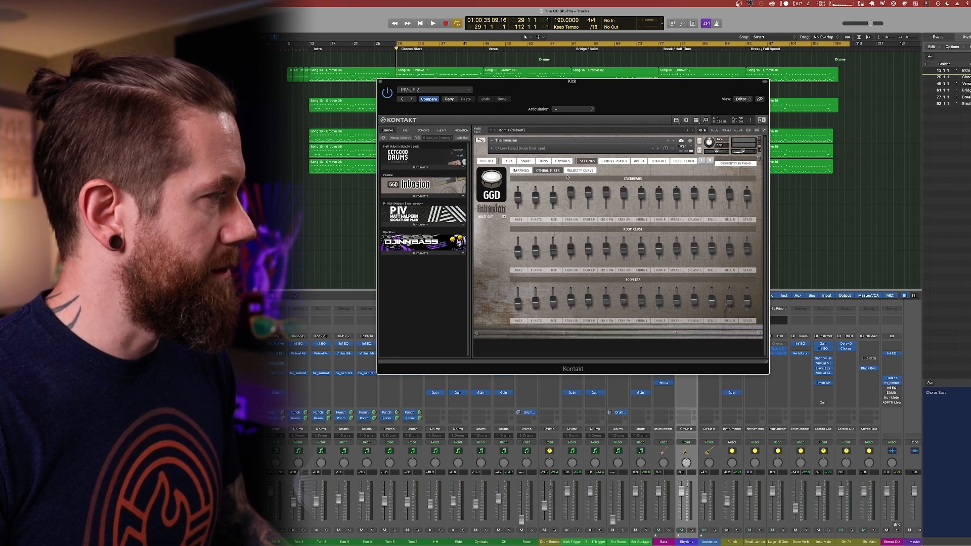
left_click(486, 161)
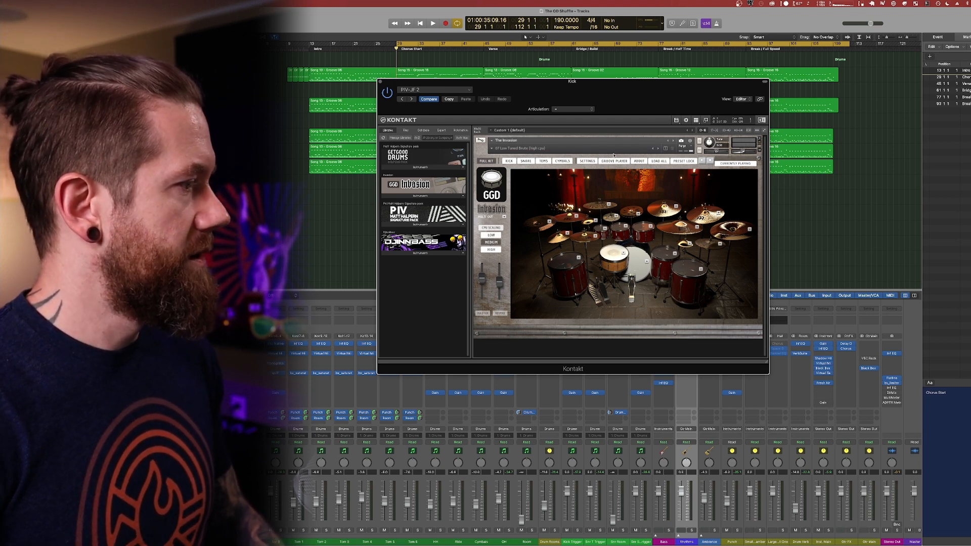
left_click(380, 82)
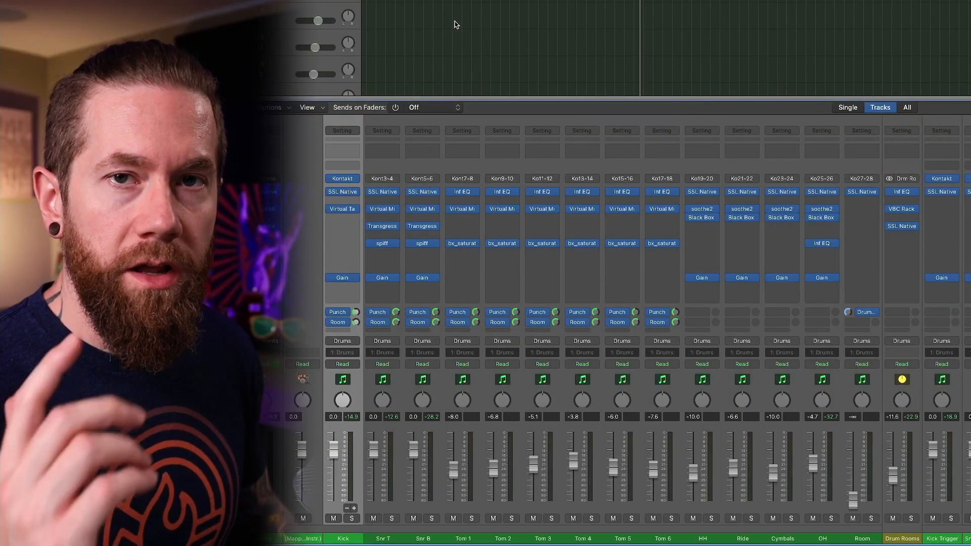
Open the SSL Native Channel Strip 2 on the Kick channel and examine its filter, EQ and compressor settings.
left_click(343, 194)
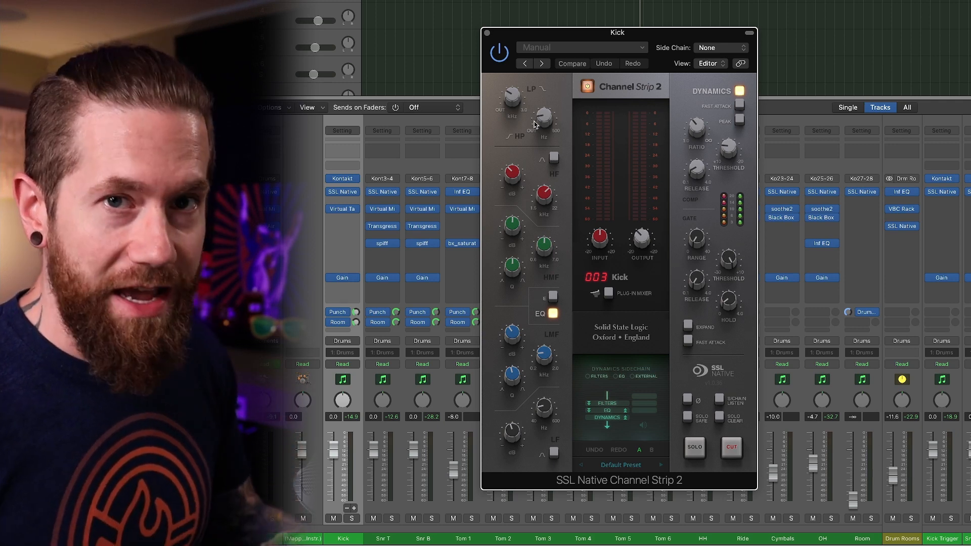
mouse_move(539, 122)
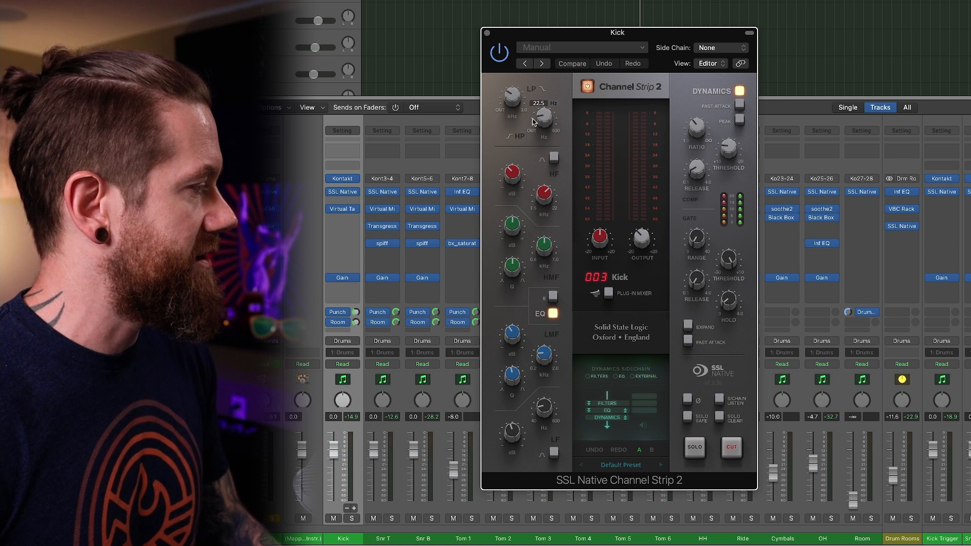
mouse_move(511, 101)
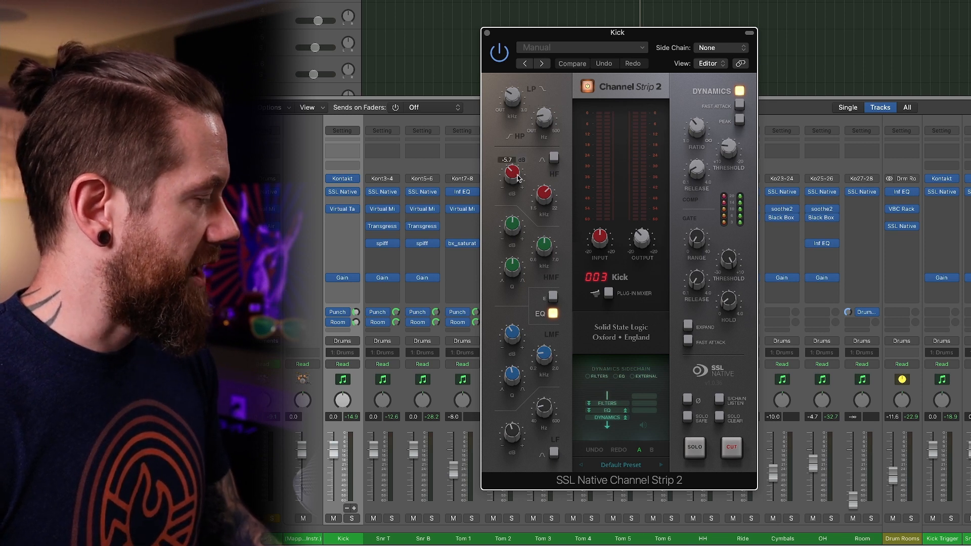
mouse_move(540, 193)
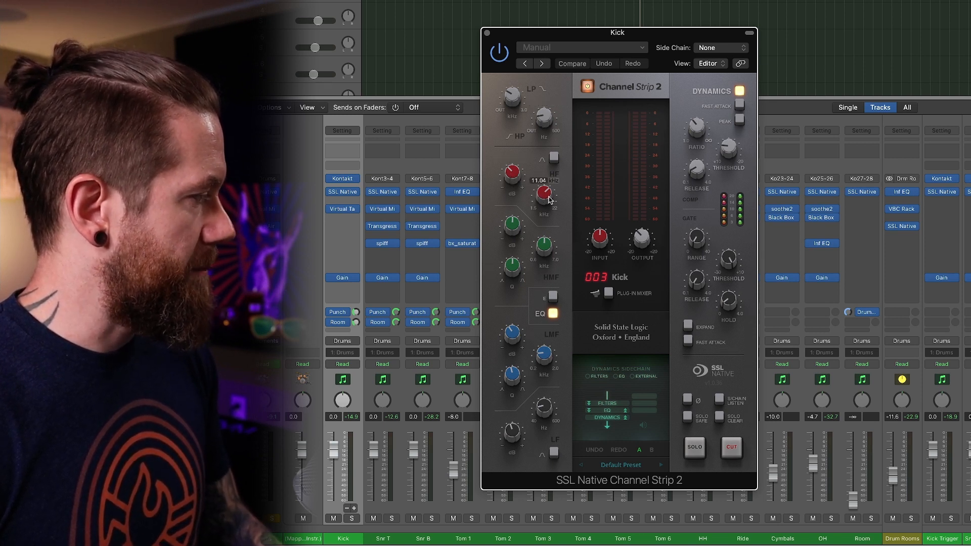
mouse_move(507, 182)
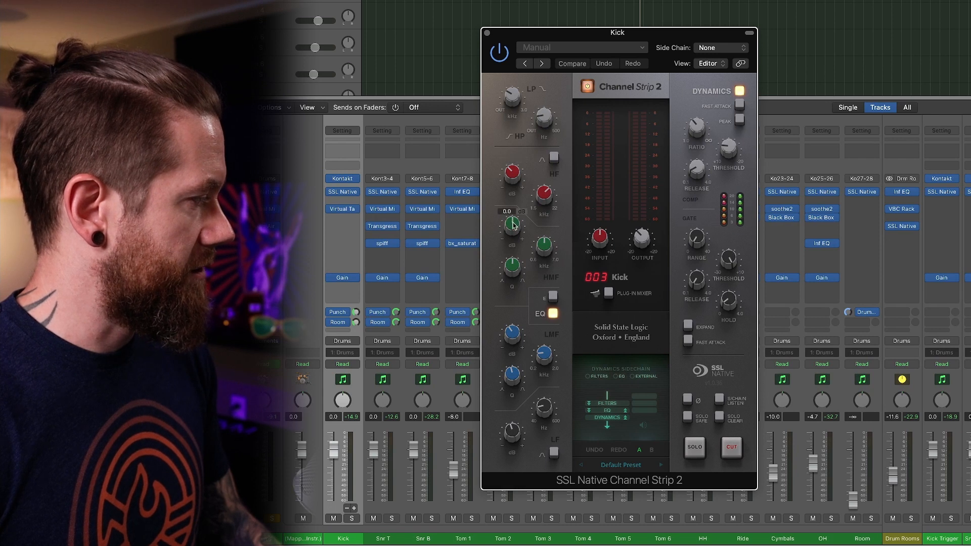
mouse_move(546, 364)
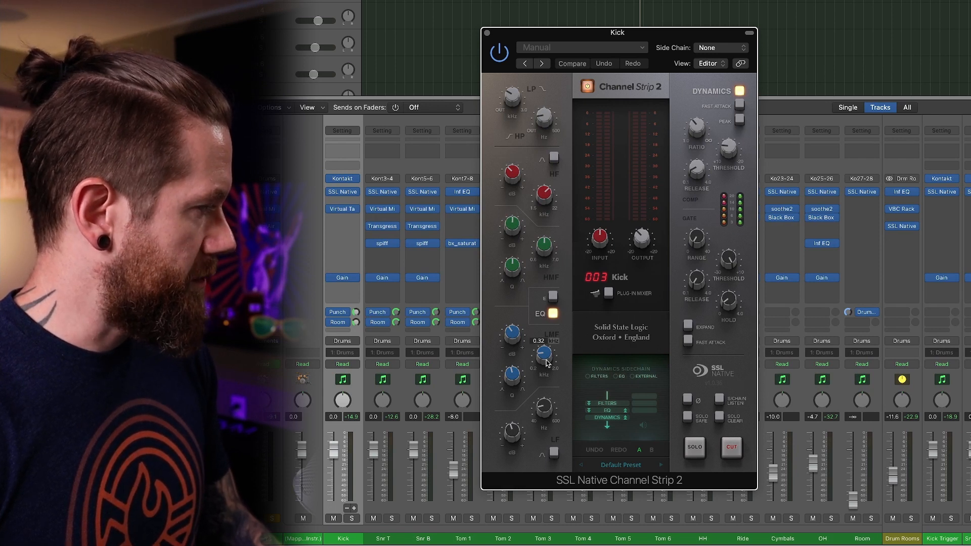
mouse_move(510, 336)
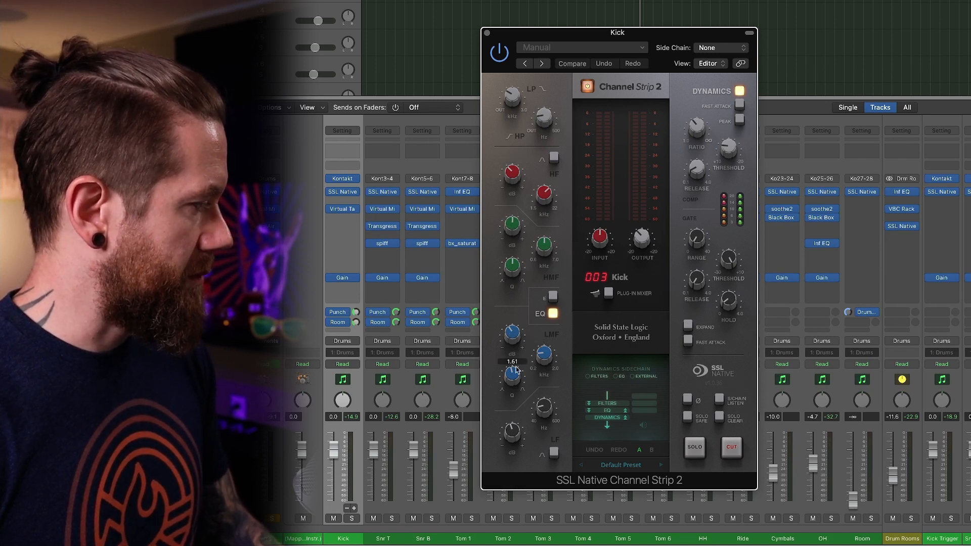
mouse_move(553, 415)
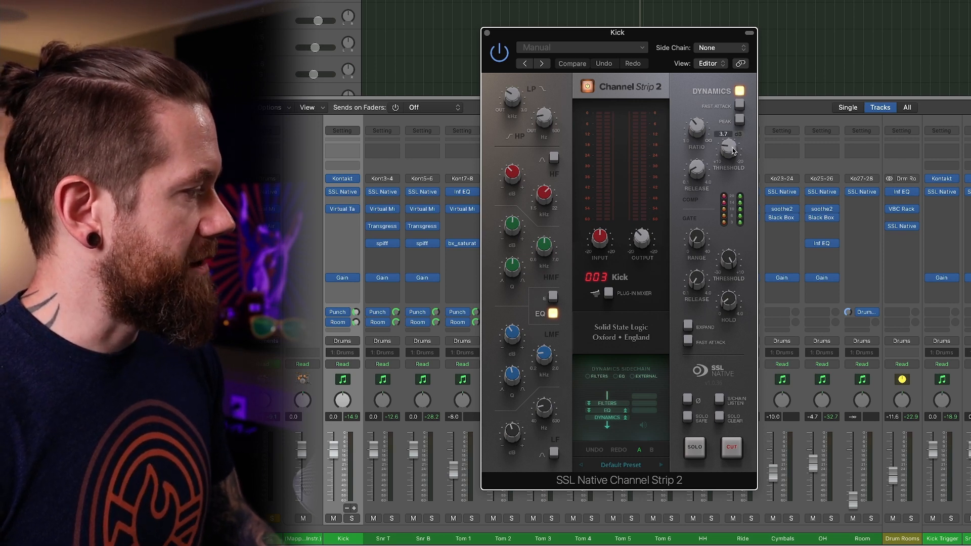
mouse_move(693, 181)
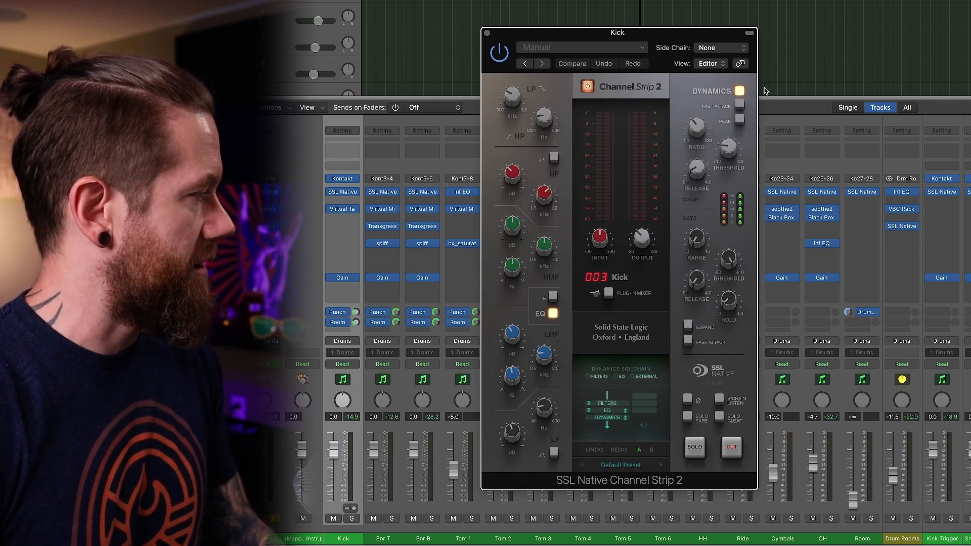
scroll(859, 48, "down", 8)
scroll(860, 48, "up", 10)
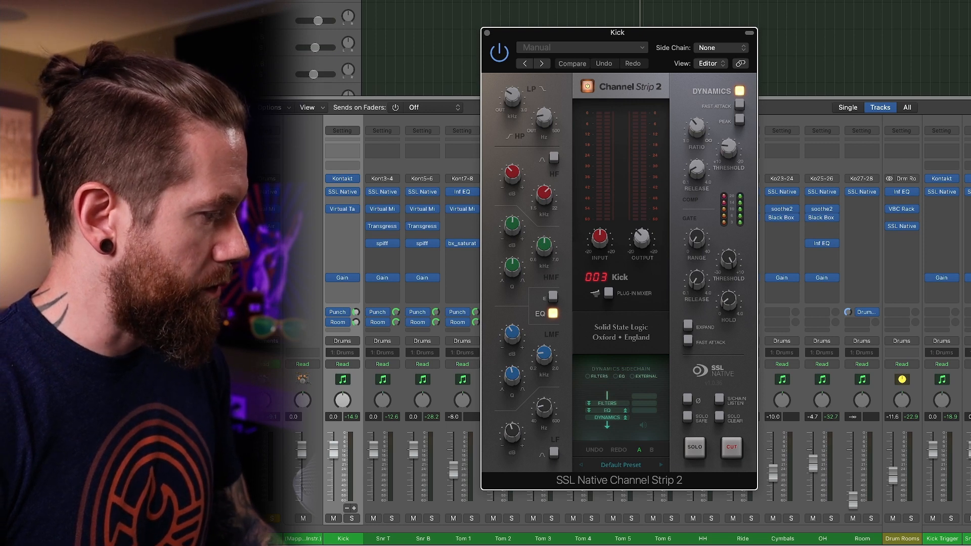
Play the song briefly to hear the Kick channel strip's processing, stop playback and close the plug-in.
left_click(283, 81)
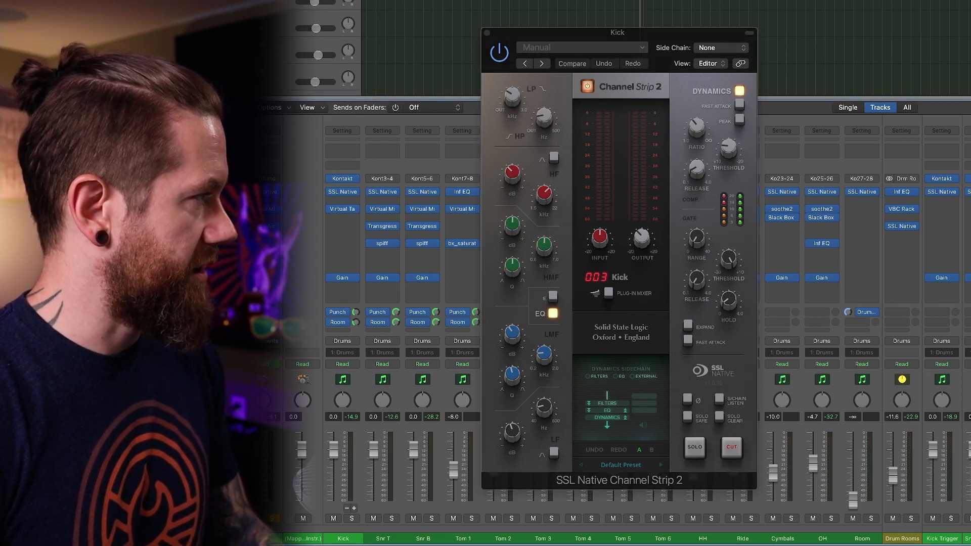
key("space")
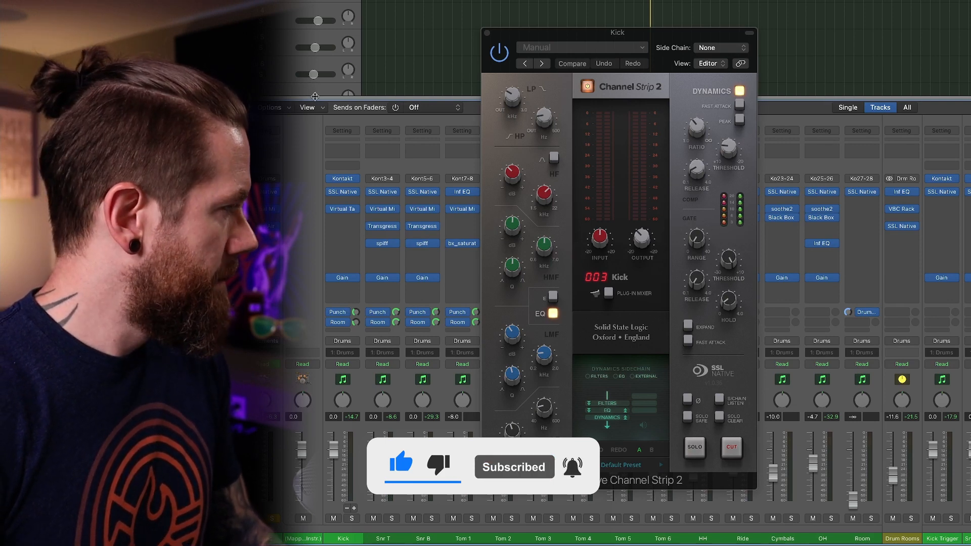
left_click(353, 148)
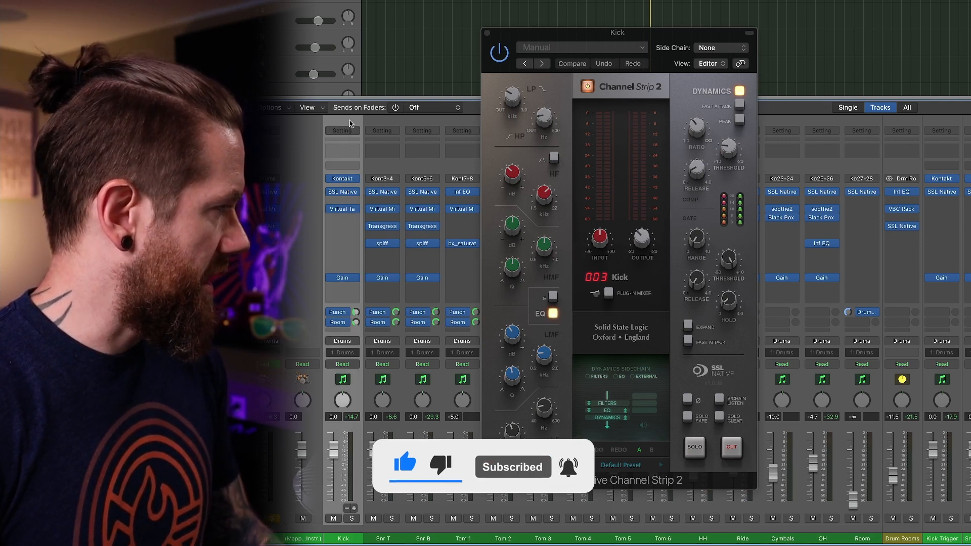
left_click(487, 33)
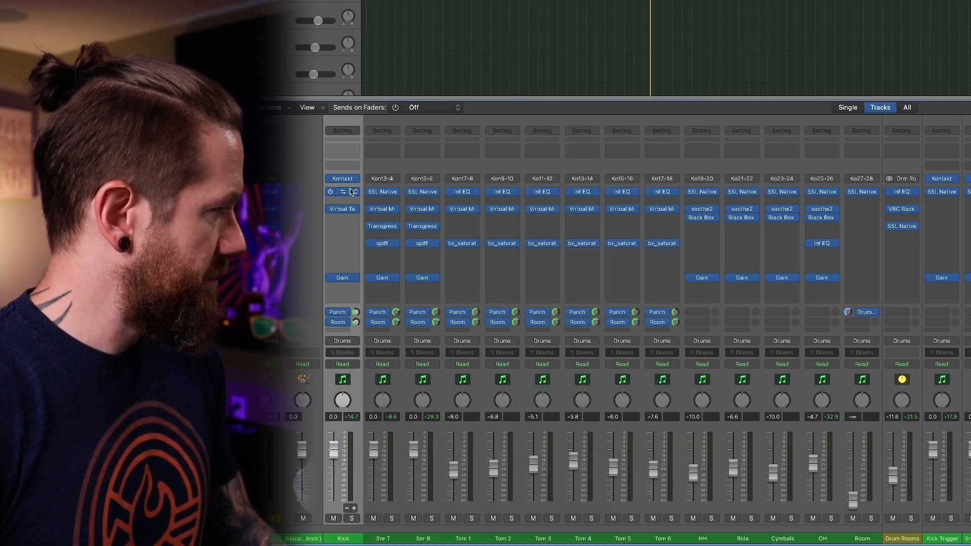
Inspect the Virtual Tape Machines and Gain plug-in settings on the Kick channel, closing each plug-in after viewing it.
left_click(344, 210)
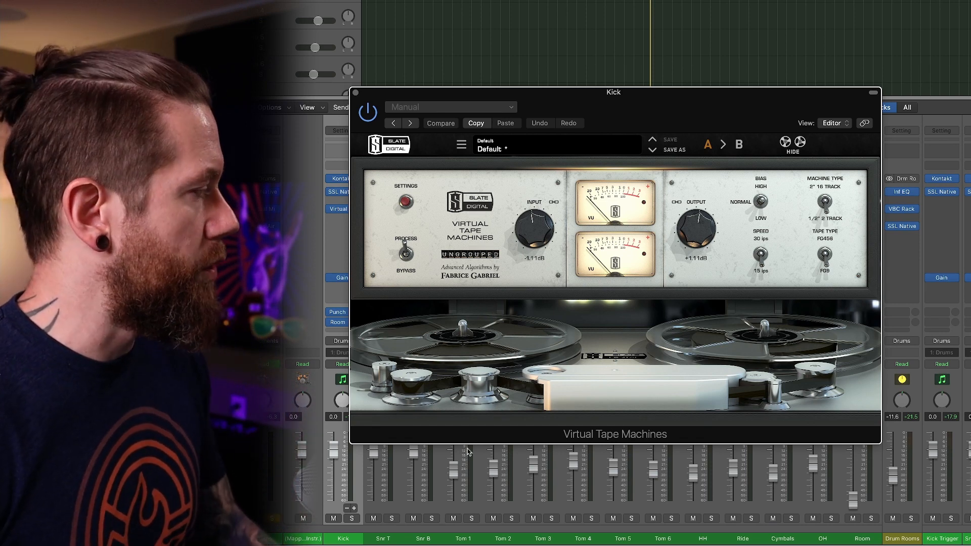
left_click(355, 94)
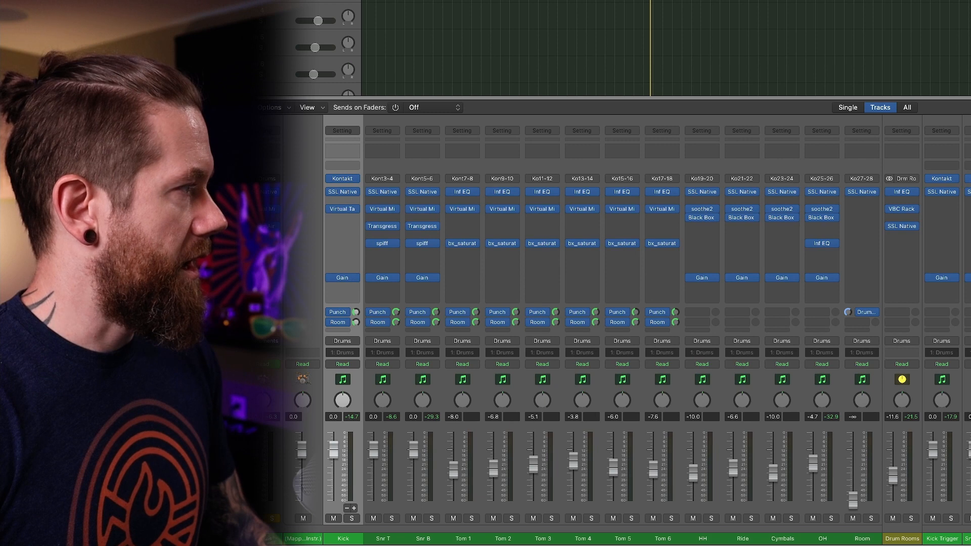
left_click(342, 278)
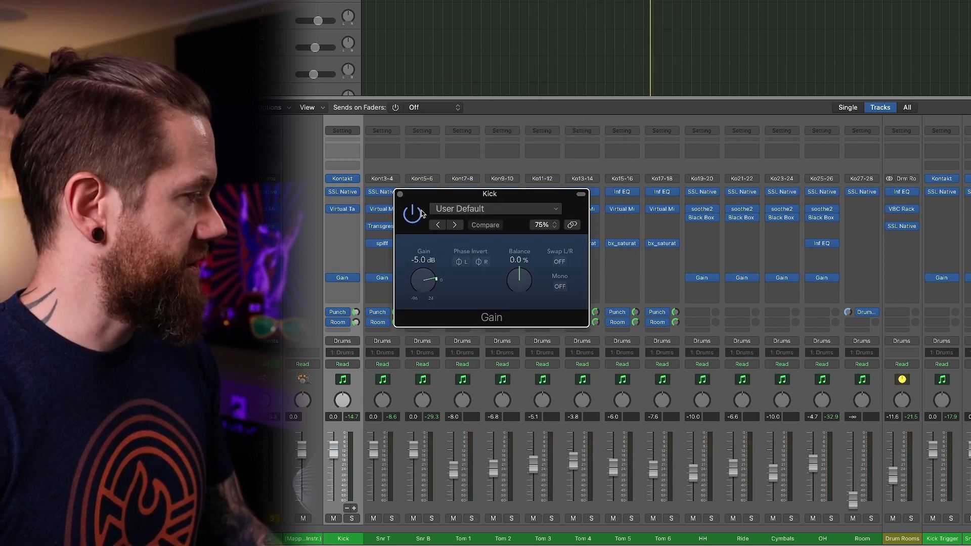
left_click(400, 194)
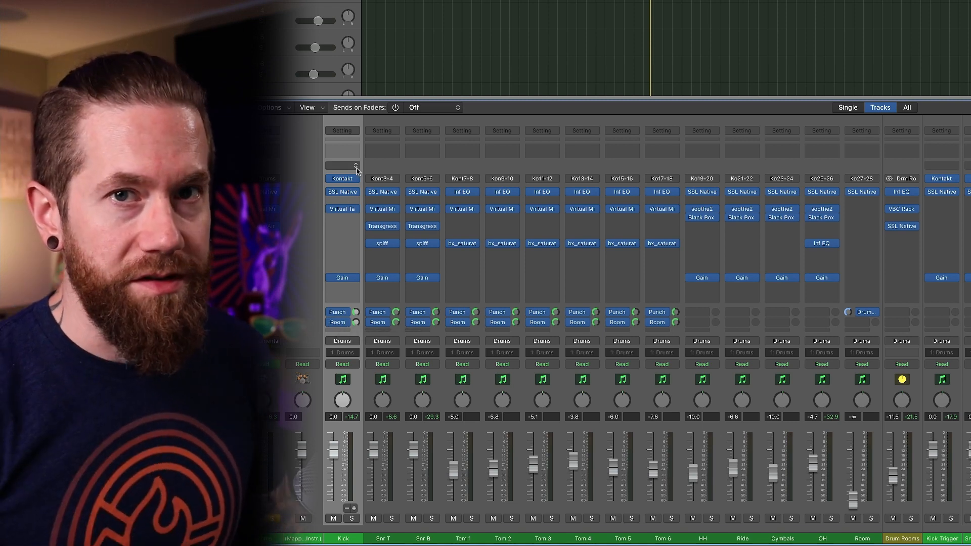
Select the Snr T and Snr B channels and inspect the Gain plug-in on each, closing it after viewing.
left_click_drag(376, 171, 419, 173)
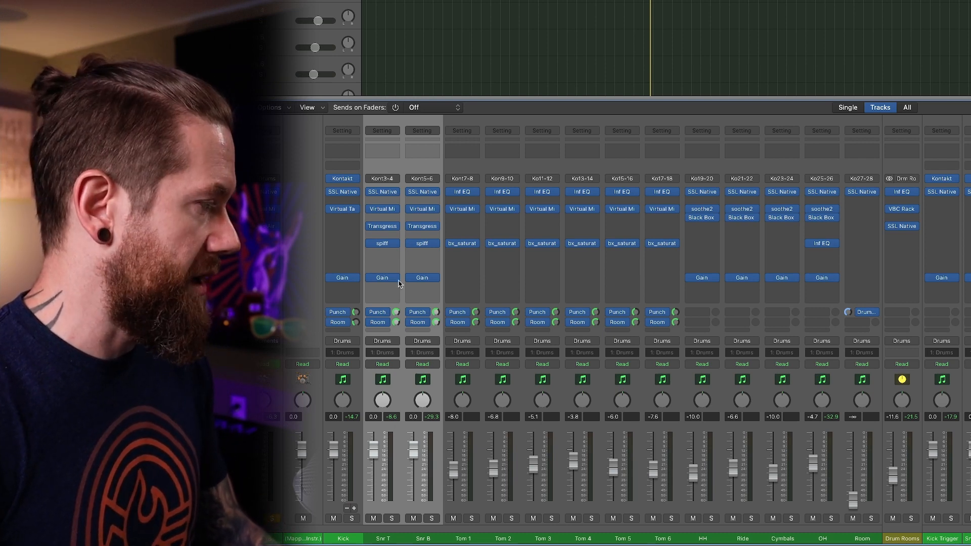
left_click(383, 279)
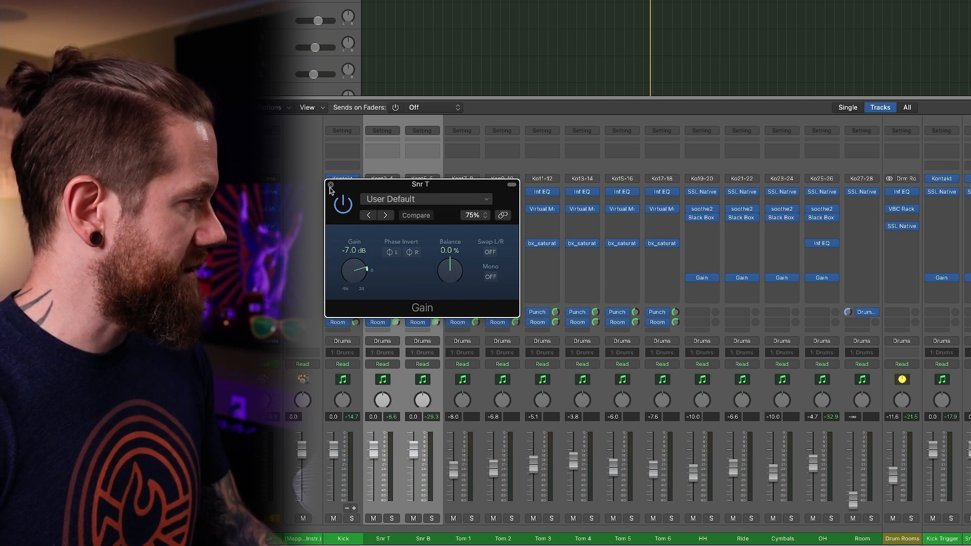
left_click(331, 185)
left_click(422, 278)
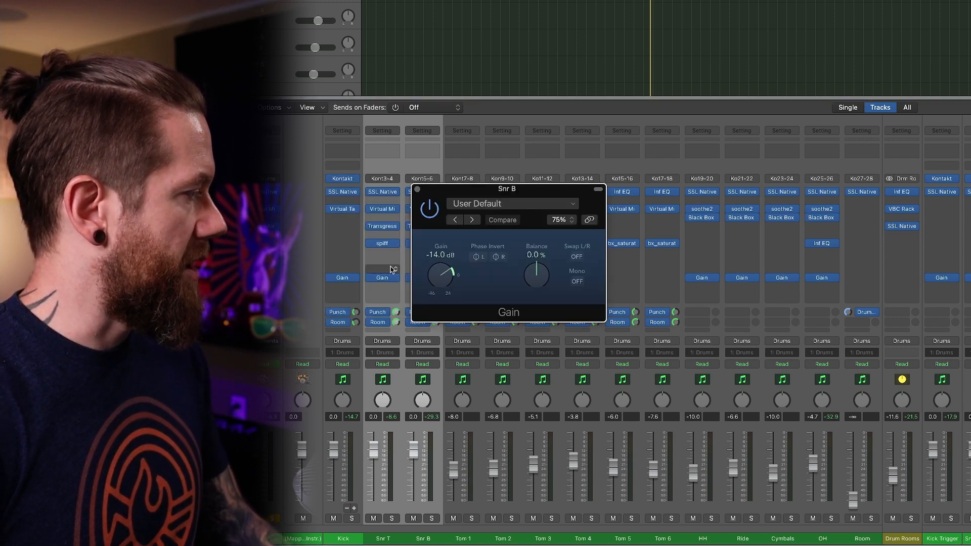
left_click(417, 189)
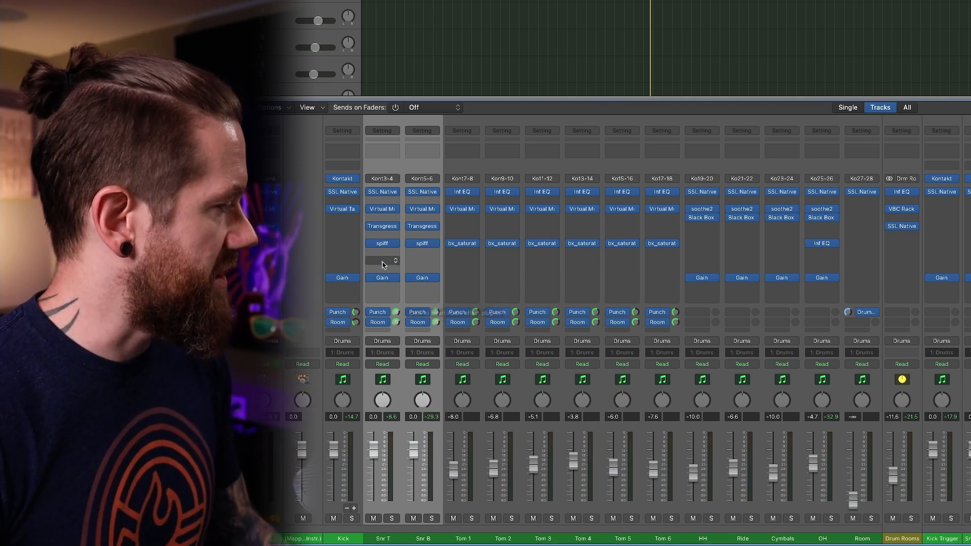
Inspect the SSL Native Channel Strip 2, Virtual Mix Rack and Transgressor 2 settings on Snr T, closing each plug-in after viewing it.
left_click(383, 194)
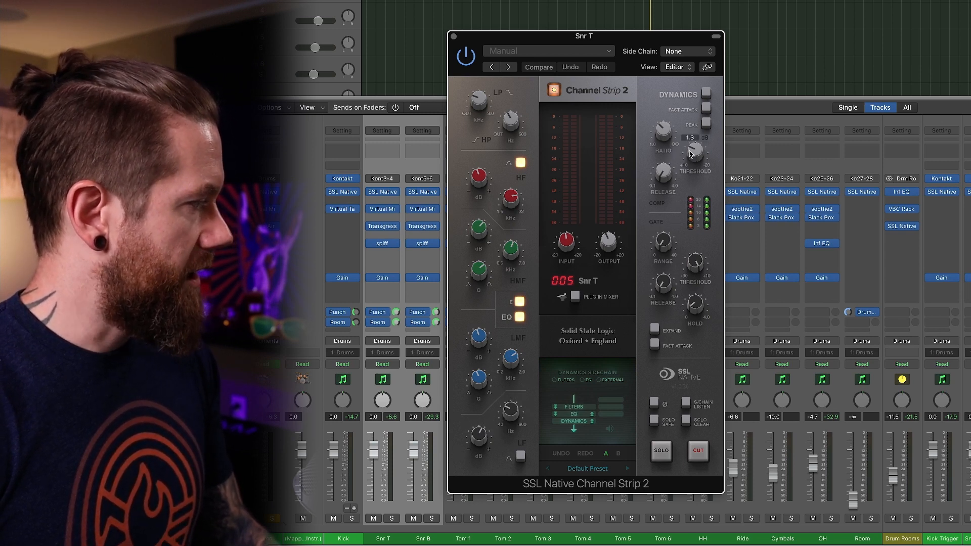
left_click(707, 94)
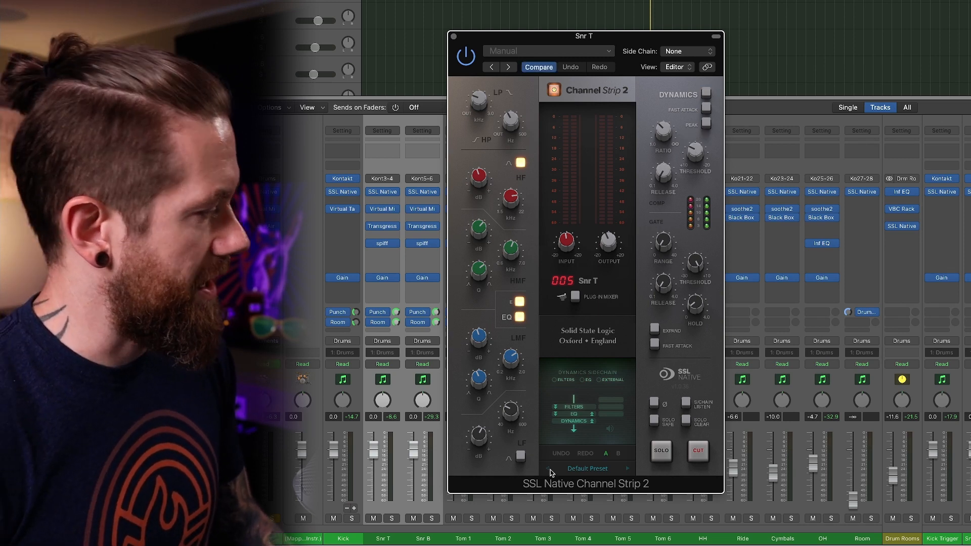
left_click(453, 38)
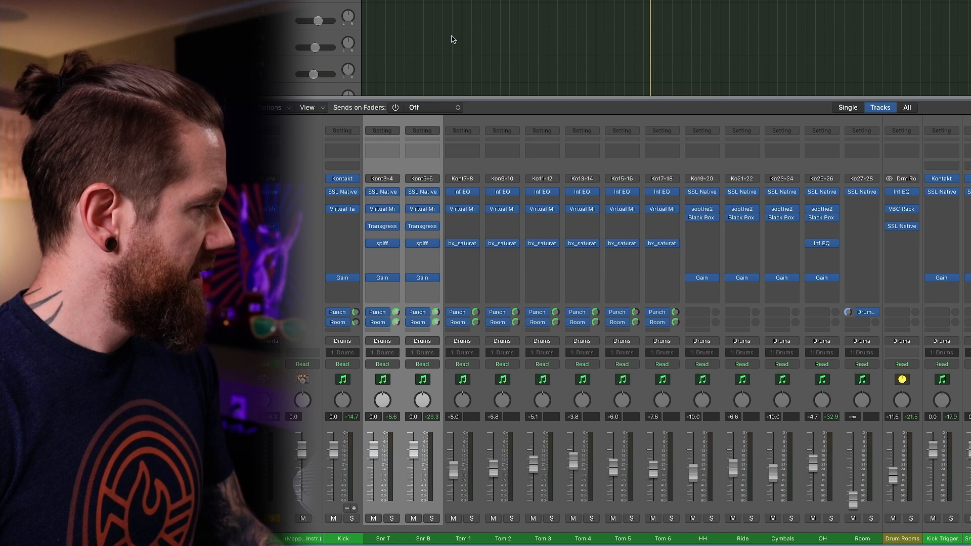
left_click(383, 210)
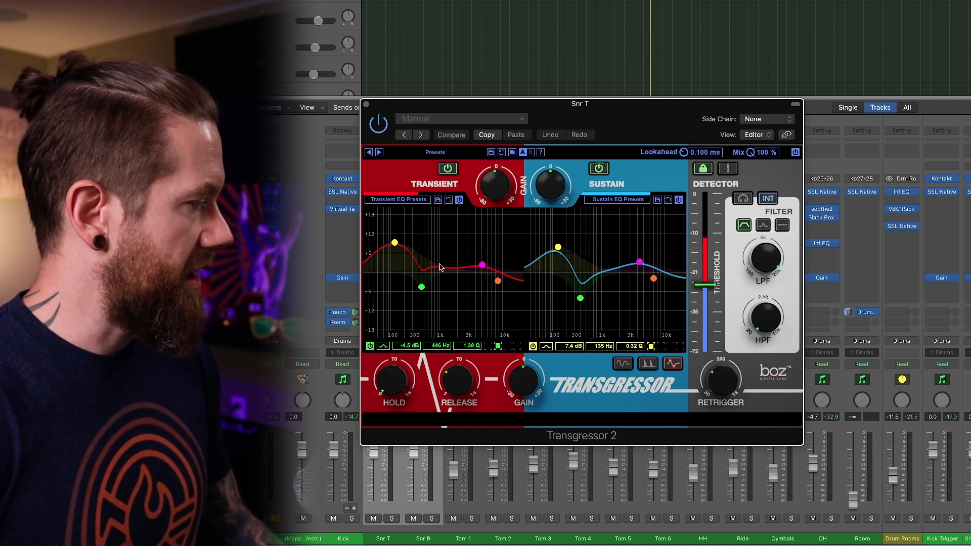
left_click(366, 105)
Open spiff on Snr T, examine its low cut, band 1 and hi cut settings, and close the plug-in.
left_click(384, 243)
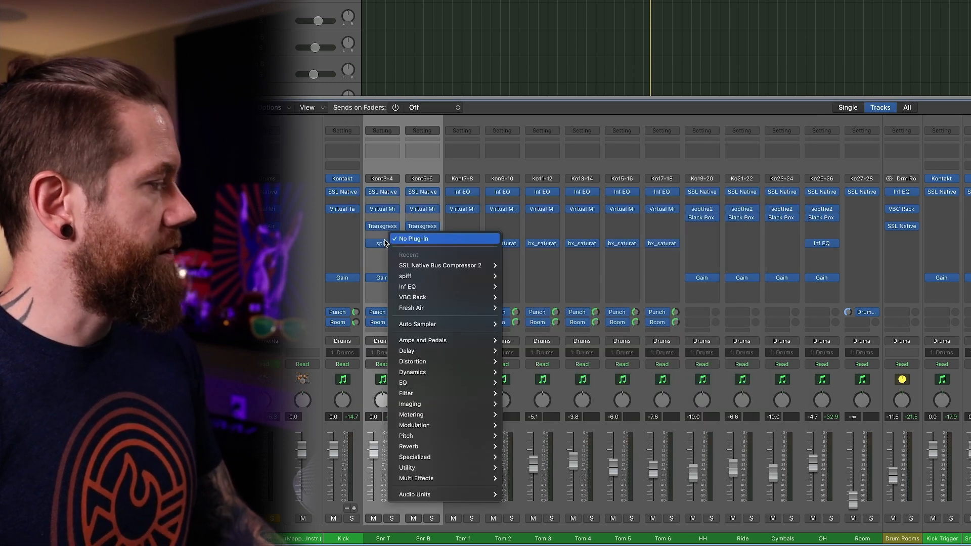
left_click(385, 243)
left_click(385, 244)
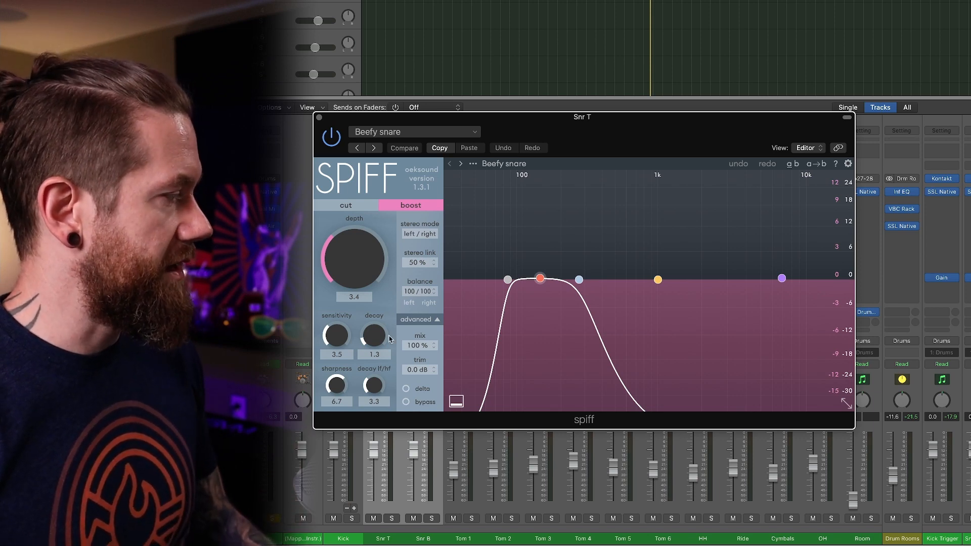
left_click(540, 279)
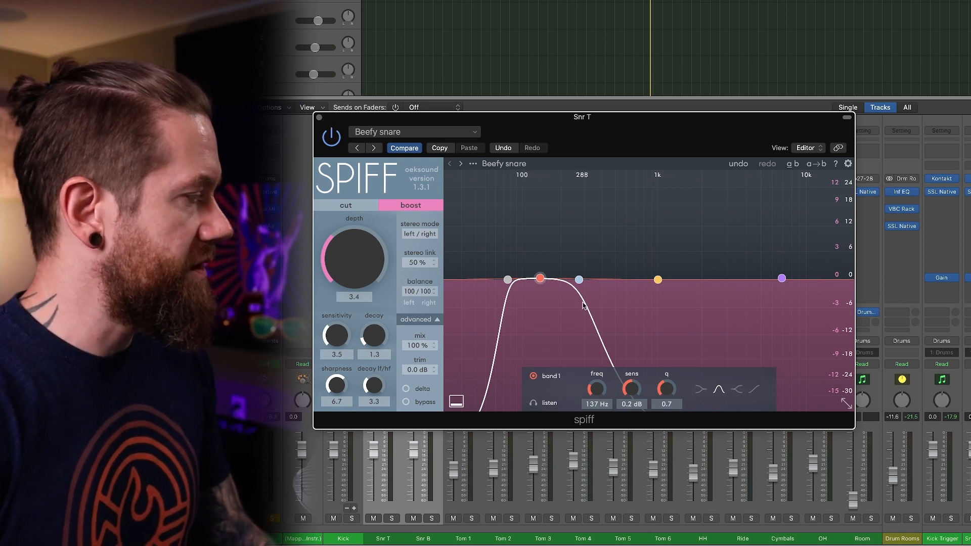
left_click(507, 283)
left_click(578, 281)
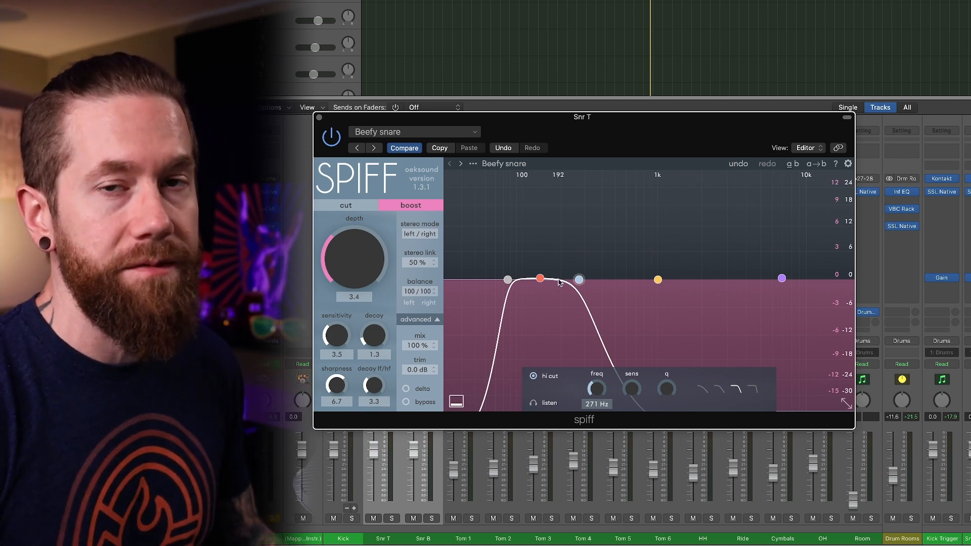
key("super+w")
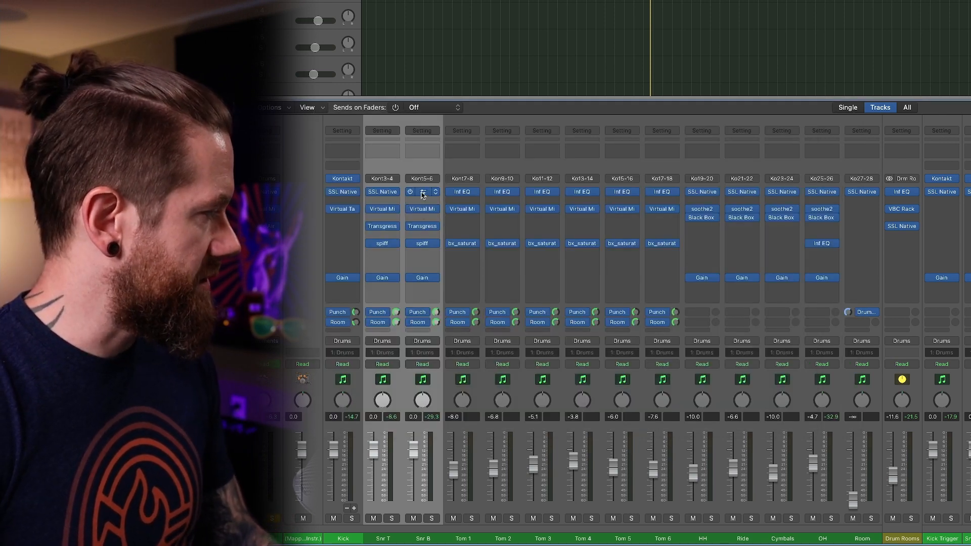
Examine the EQ and compressor settings of the SSL Native Channel Strip 2 on Snr B, play the song briefly and close the plug-in.
left_click(423, 195)
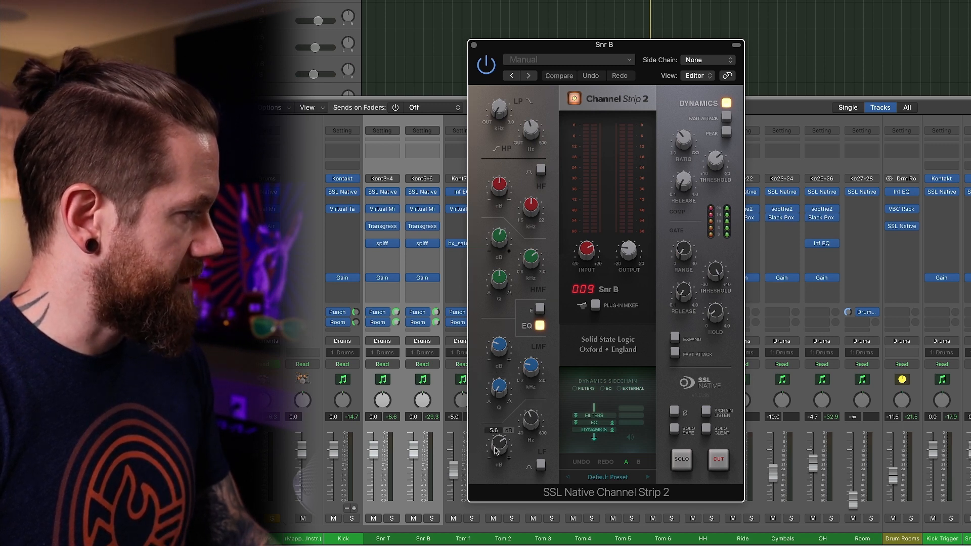
mouse_move(686, 149)
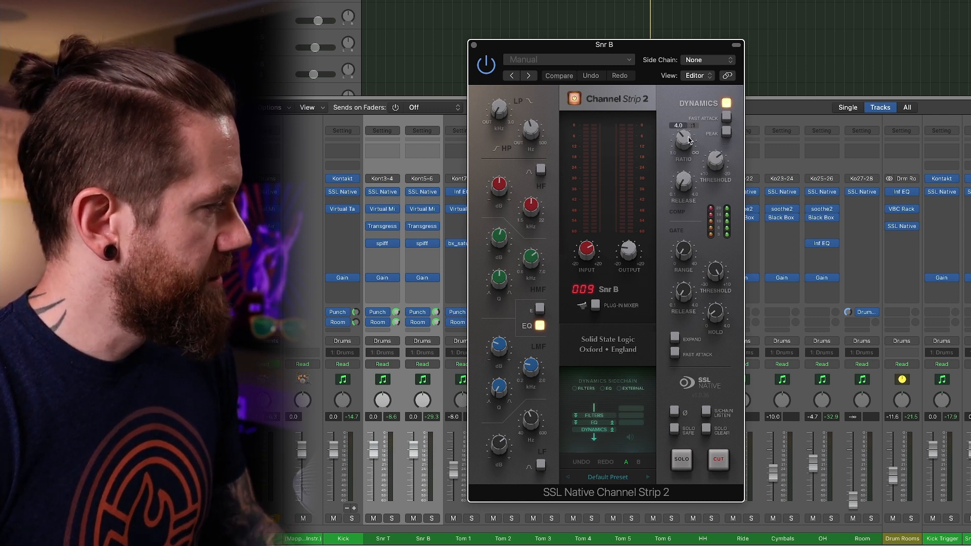
mouse_move(720, 166)
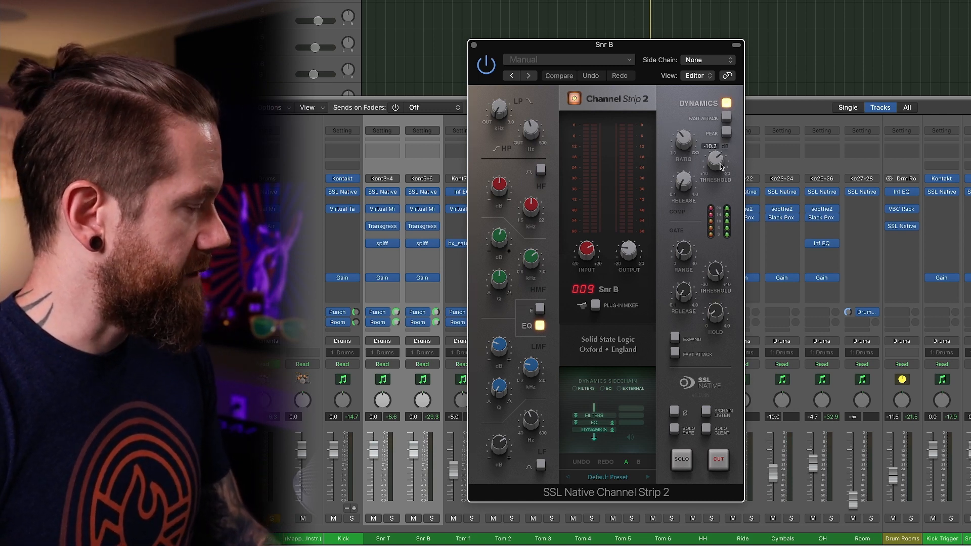
mouse_move(700, 188)
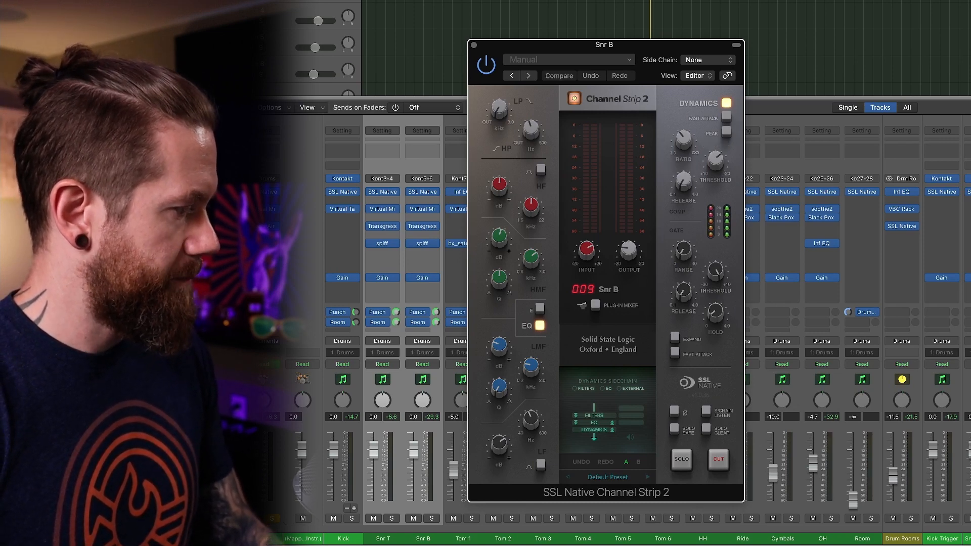
key("space")
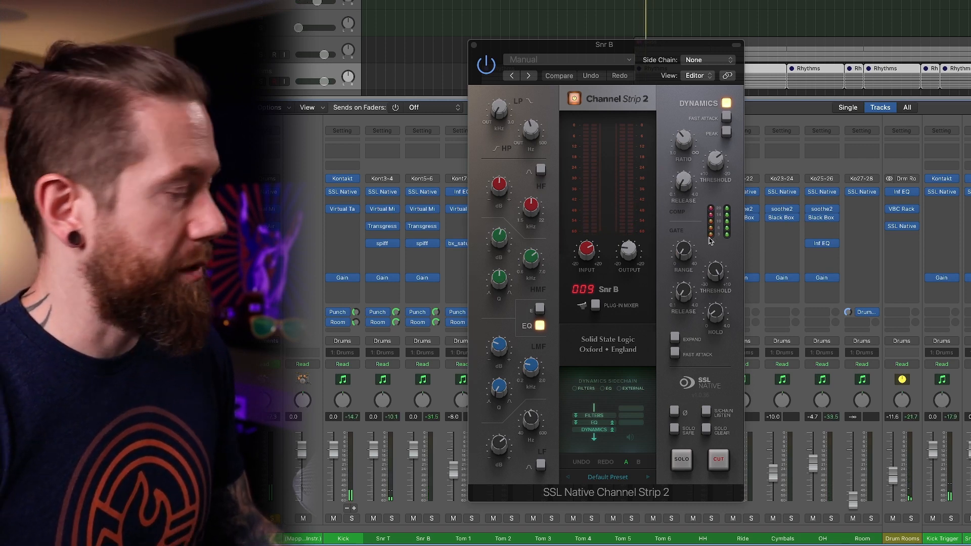
left_click(474, 46)
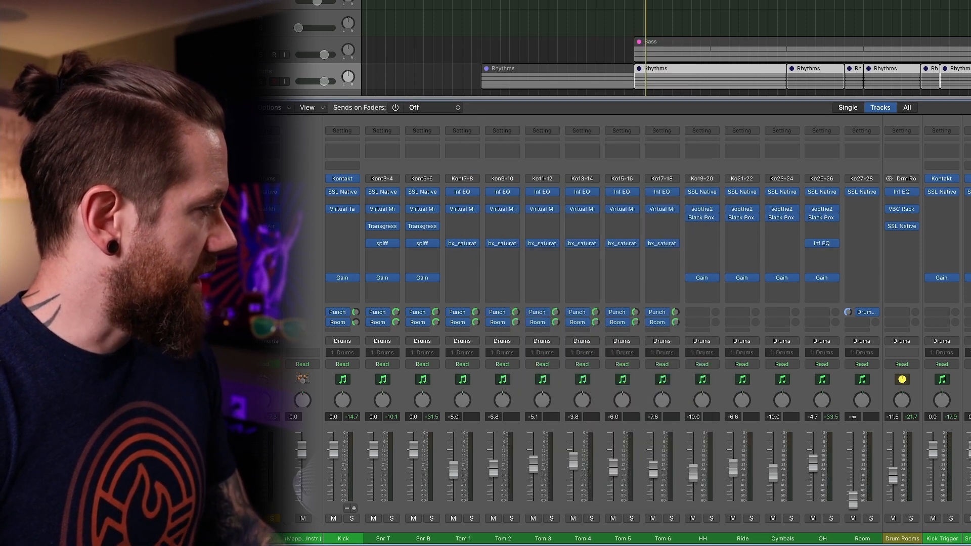
Remove the FG-401 compressor module from the Virtual Mix Rack on Snr B and close the plug-in.
left_click(424, 211)
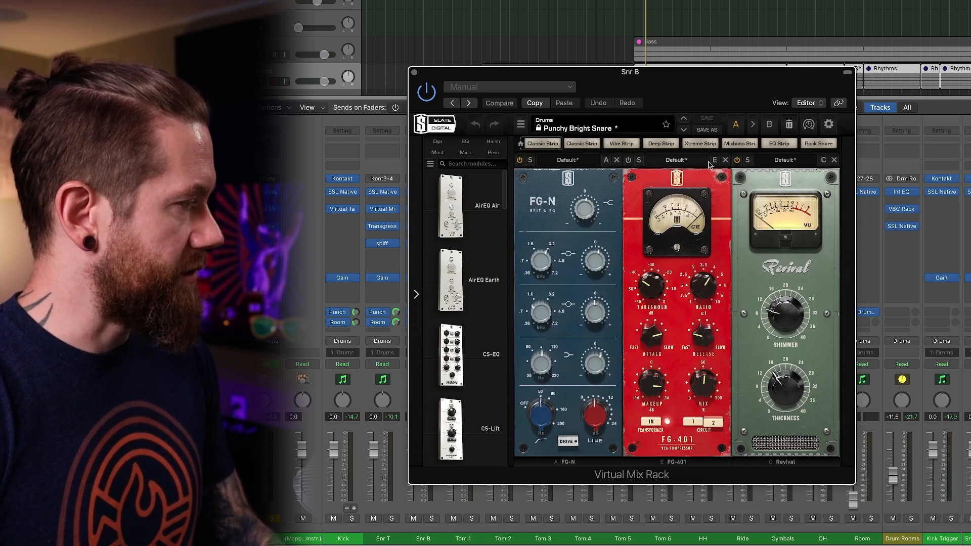
left_click(726, 160)
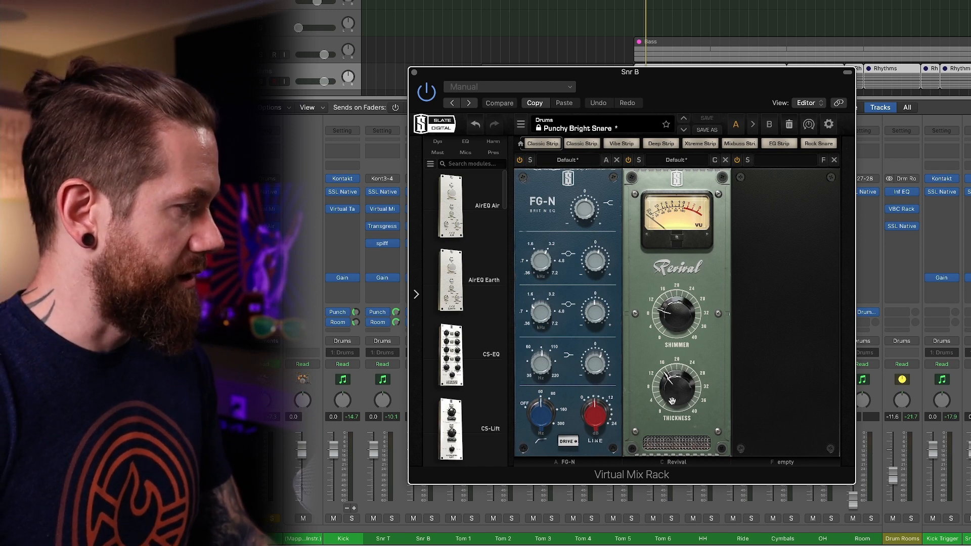
left_click(414, 74)
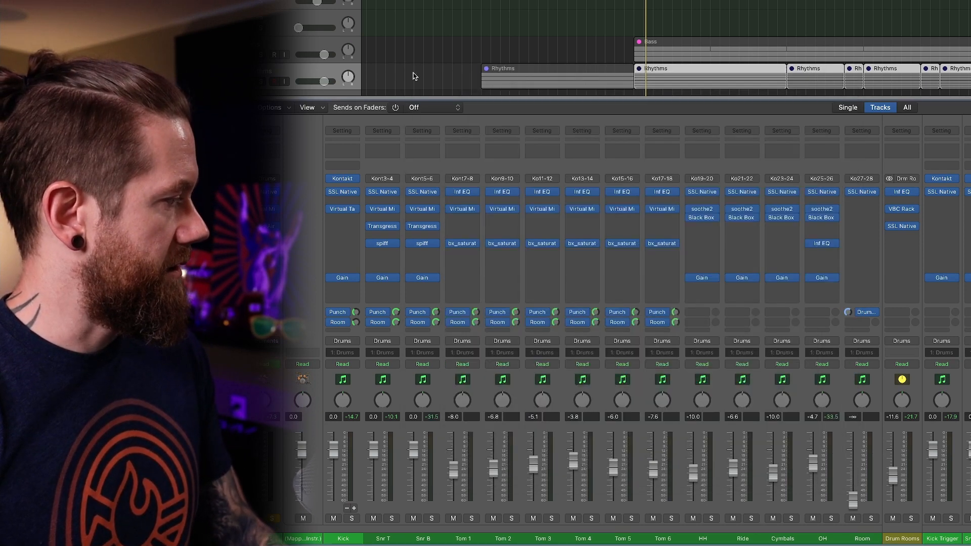
Inspect the Transgressor 2, spiff and Gain settings on Snr B, closing each plug-in after viewing it.
left_click(422, 228)
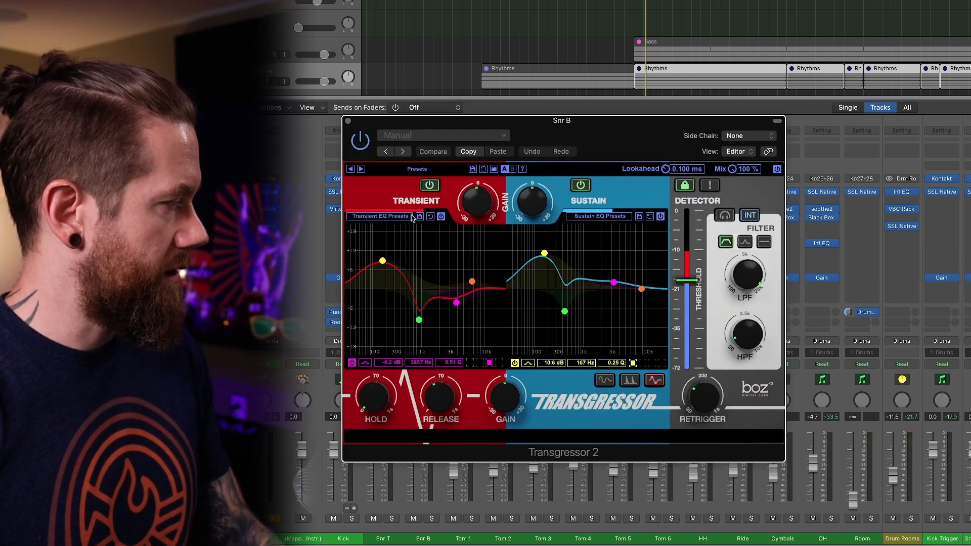
left_click(348, 122)
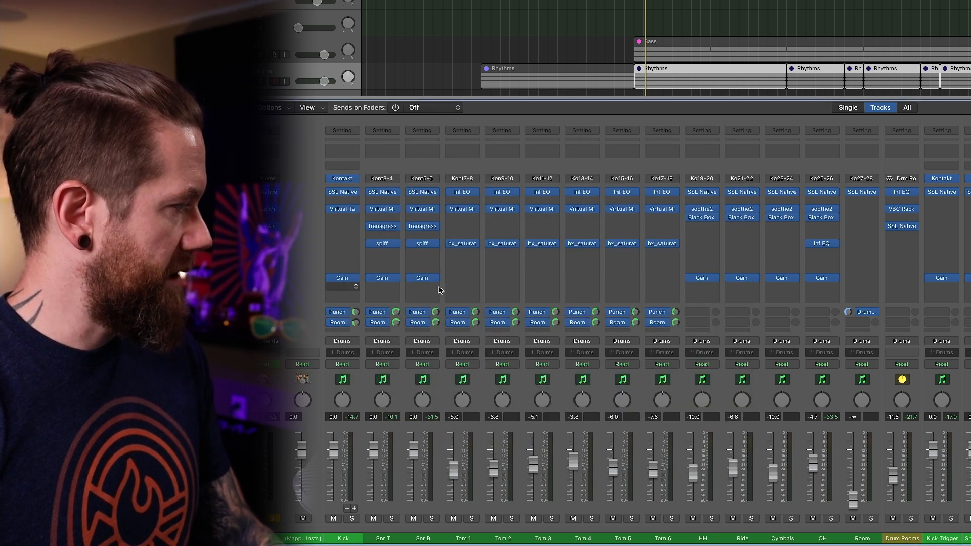
left_click(416, 247)
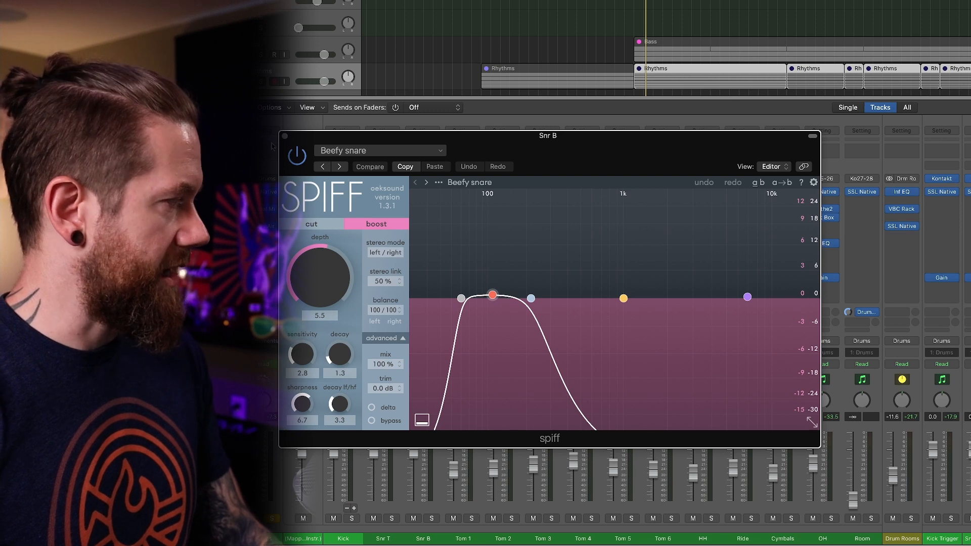
left_click(286, 138)
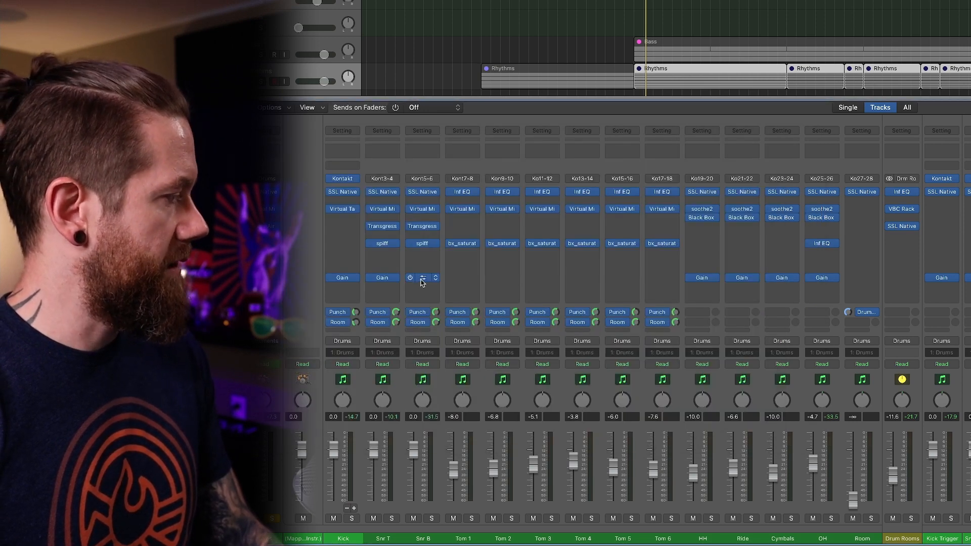
left_click(422, 279)
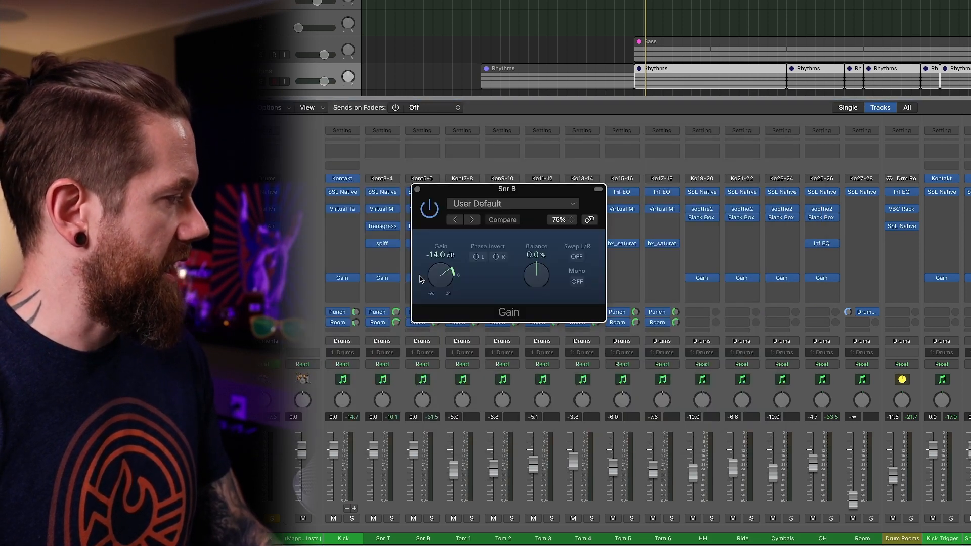
left_click(418, 190)
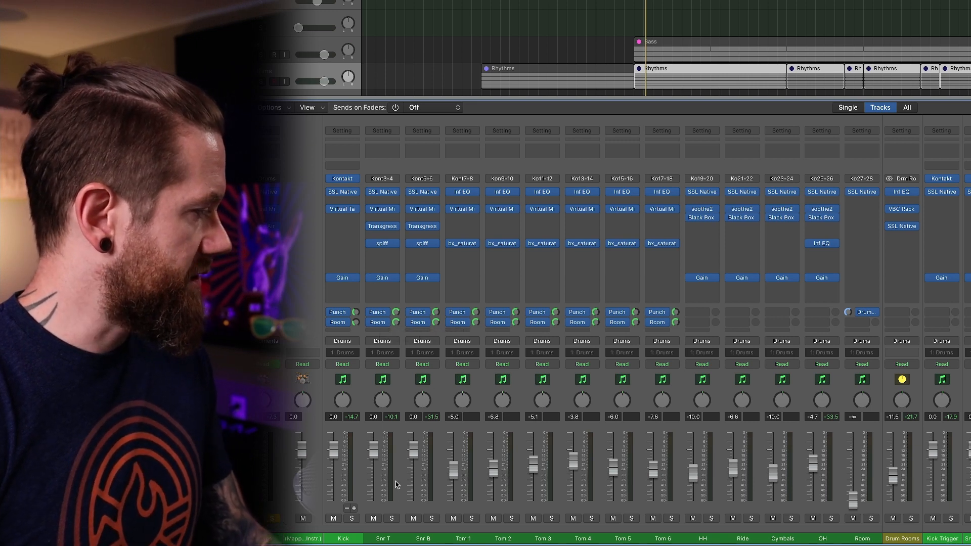
Solo Snr T and Snr B, play the song to hear them together, and unsolo Snr T to hear Snr B alone.
left_click(392, 519)
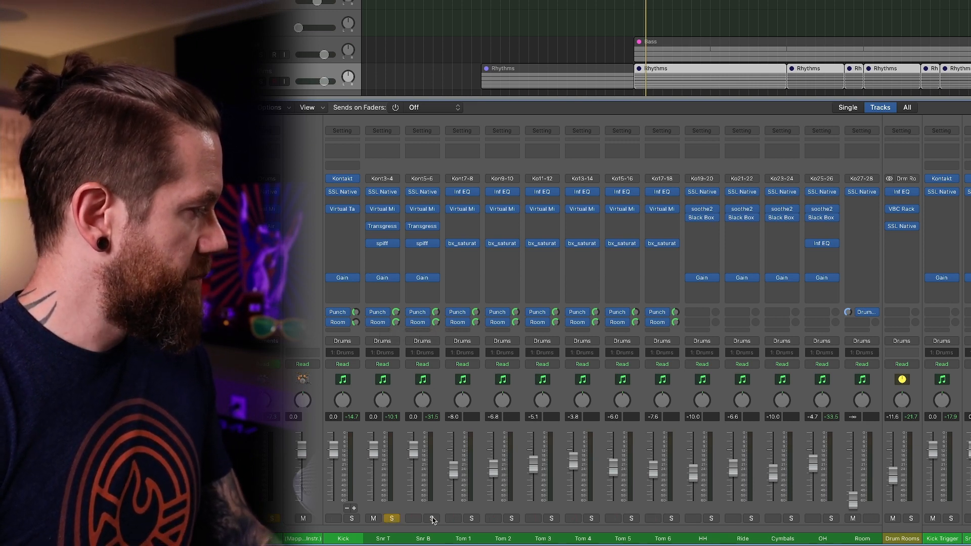
left_click(432, 519)
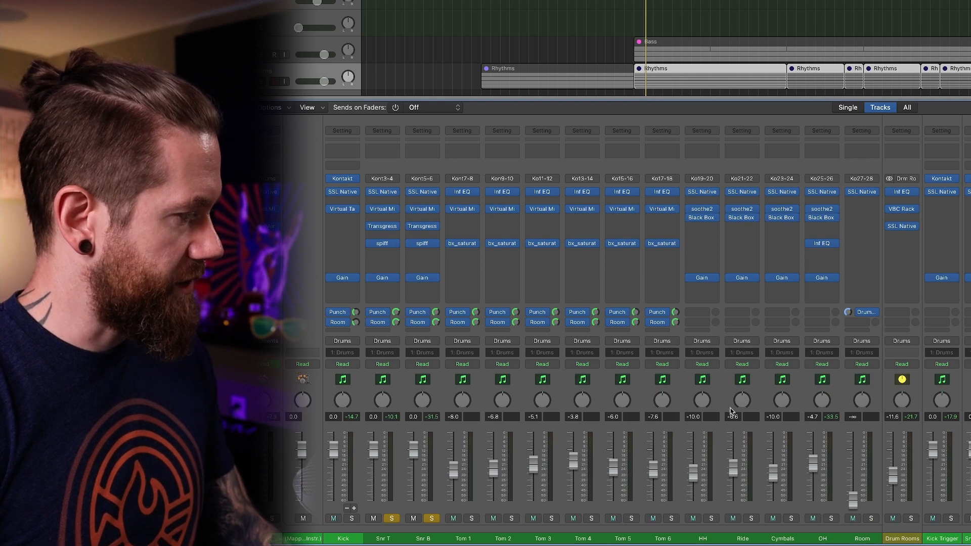
scroll(627, 329, "right", 1)
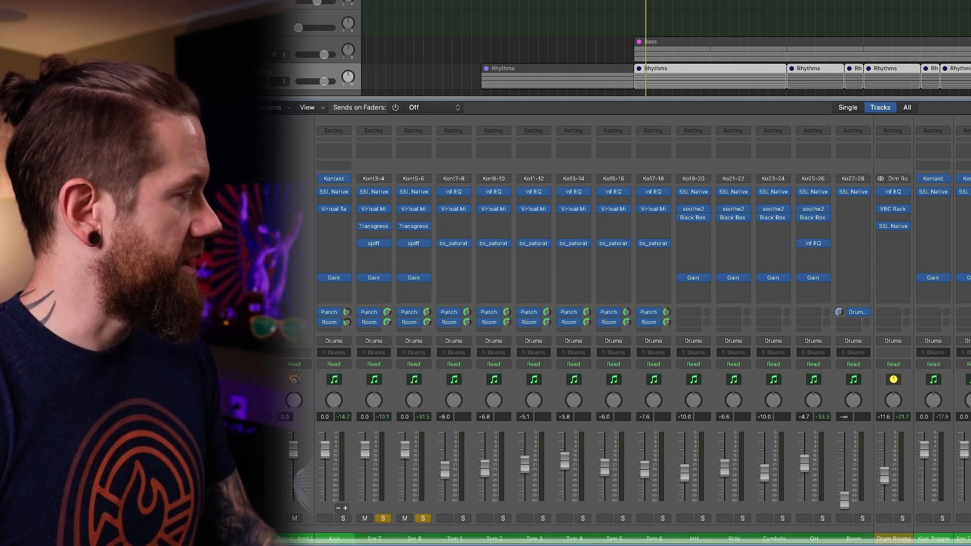
key("space")
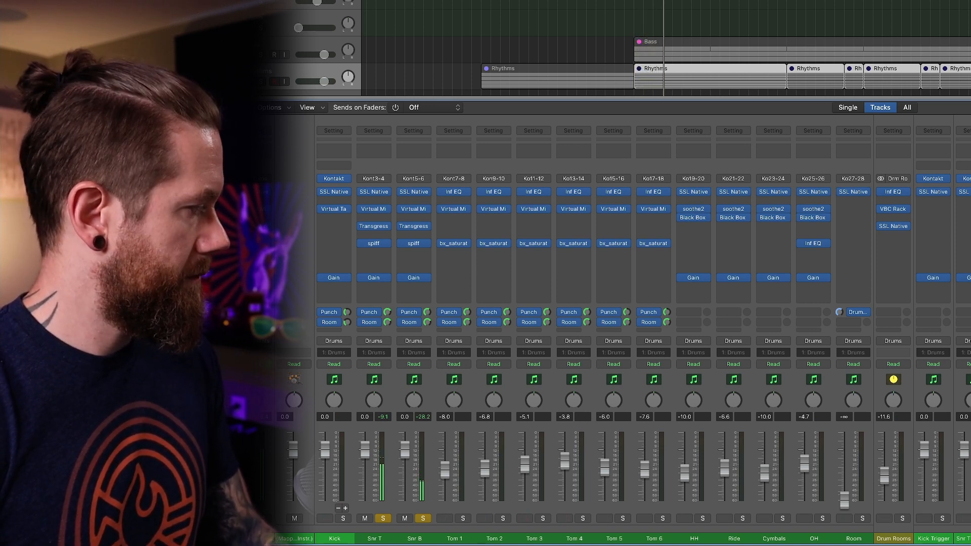
left_click(383, 518)
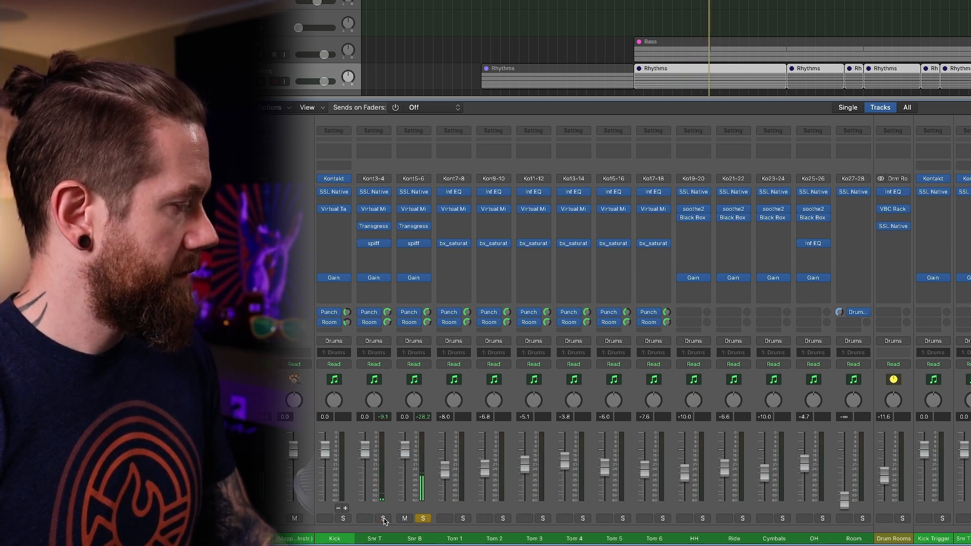
Solo only Snr T and bypass its SSL channel strip, Virtual Mix Rack, Transgressor and spiff plug-ins.
left_click(383, 518)
left_click(423, 518)
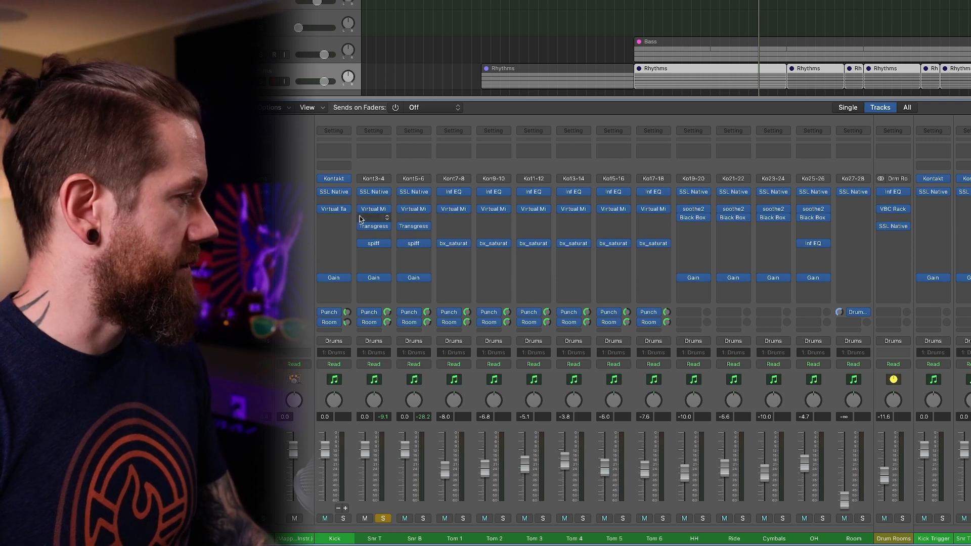
left_click_drag(363, 193, 362, 244)
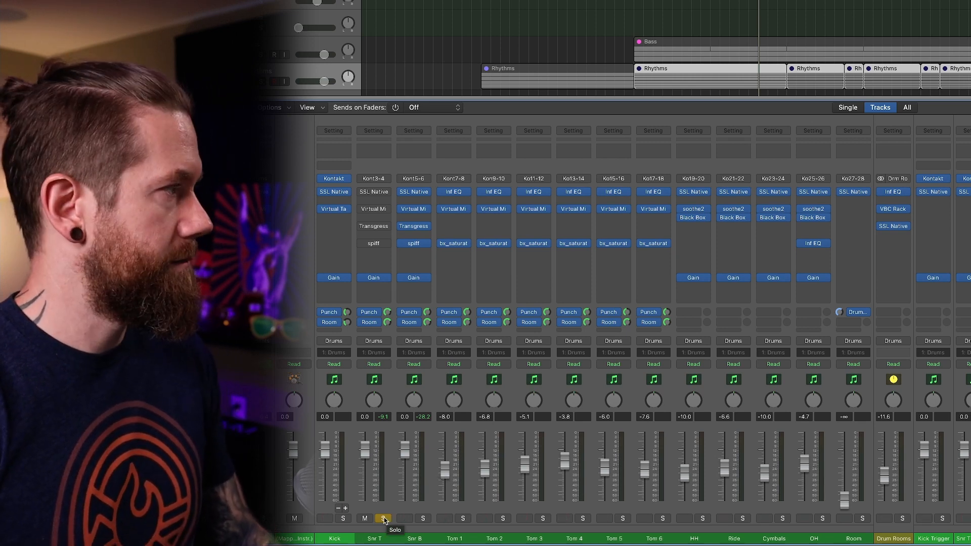
Play Snr T dry, re-enable its SSL channel strip, Virtual Mix Rack, Transgressor and spiff plug-ins to hear it processed, and unsolo it.
key("space")
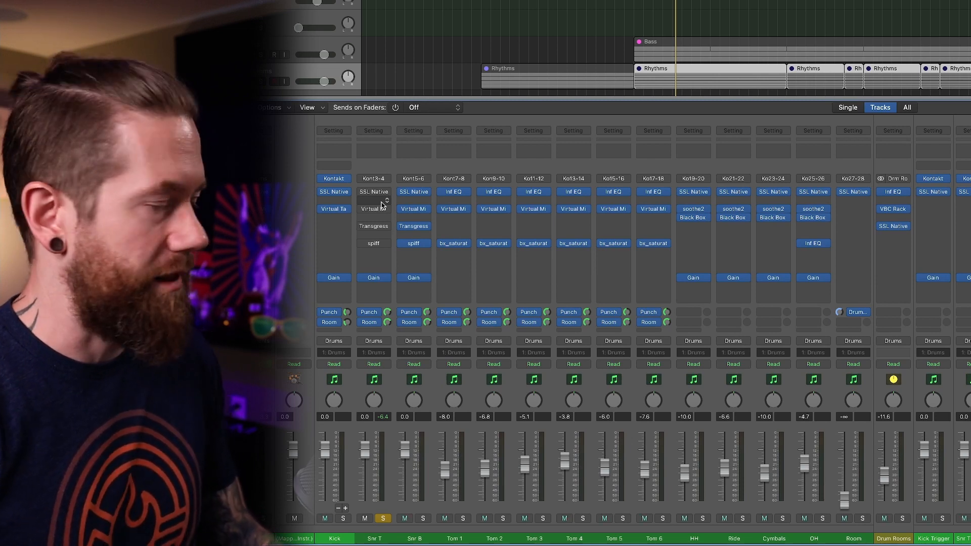
left_click(360, 192)
left_click(360, 209)
left_click(360, 226)
left_click(360, 243)
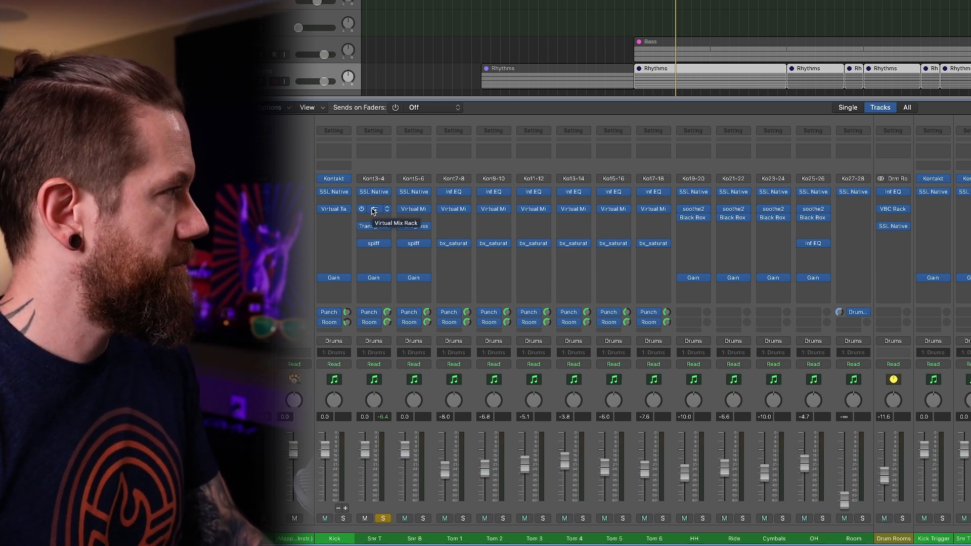
key("space")
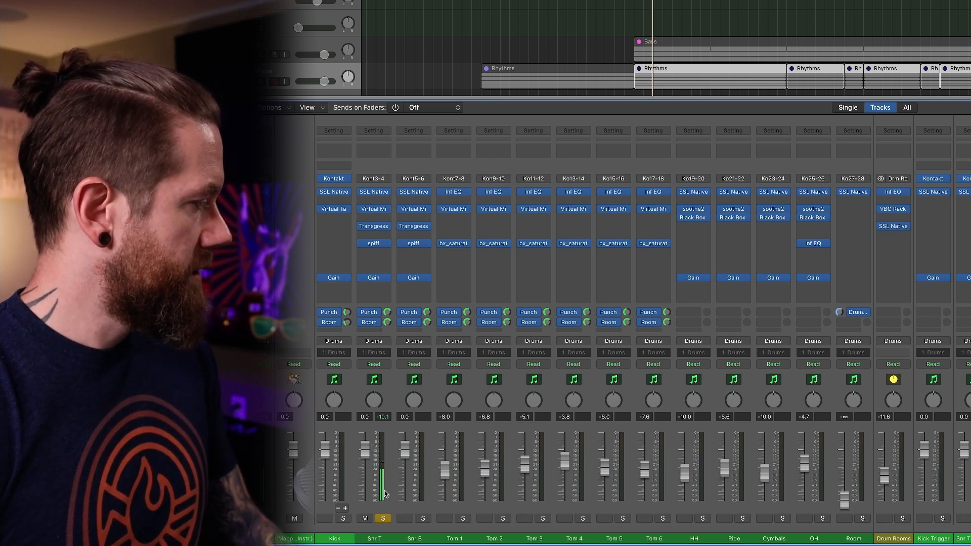
left_click(384, 520)
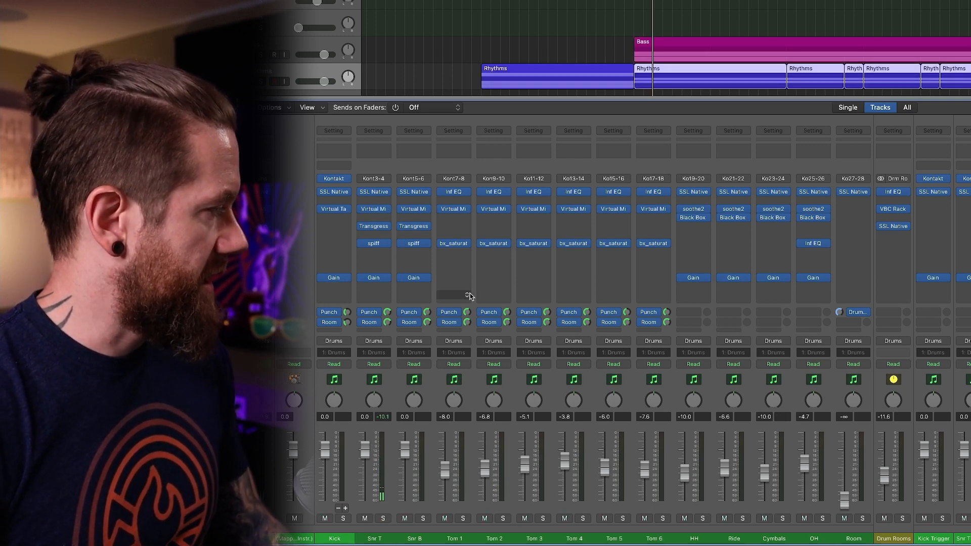
Select the Tom 1 channel and inspect its Infinity EQ, Virtual Mix Rack and bx_saturator V2 settings, closing each plug-in after viewing it.
left_click(451, 167)
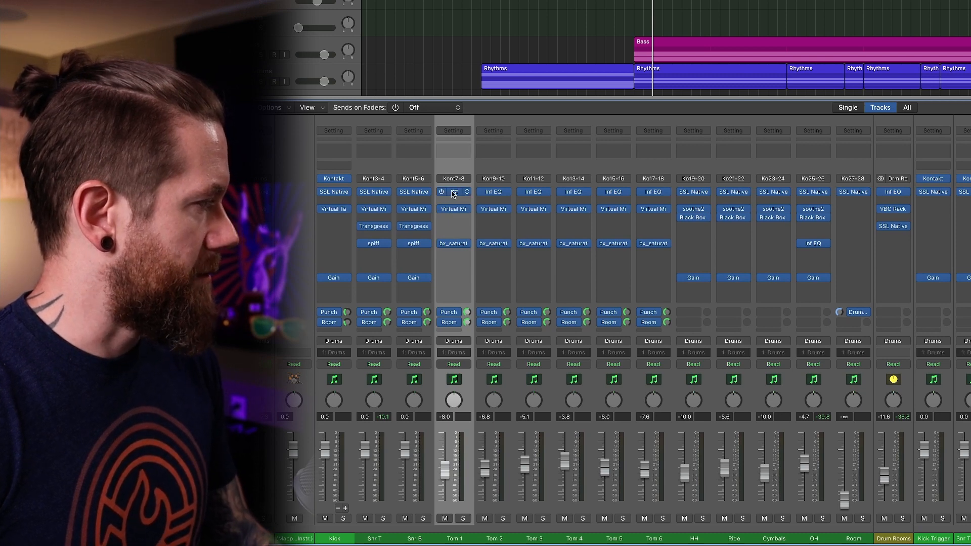
left_click(454, 211)
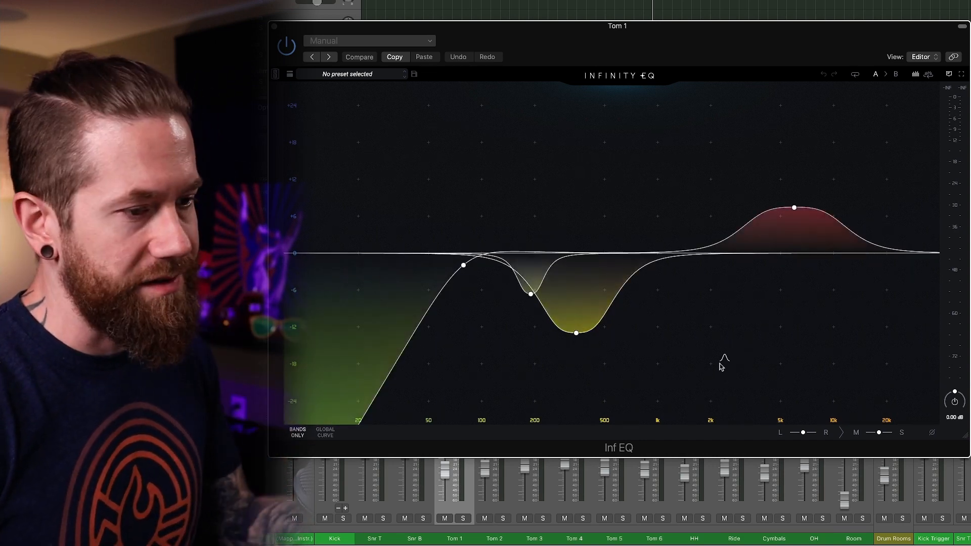
left_click(274, 28)
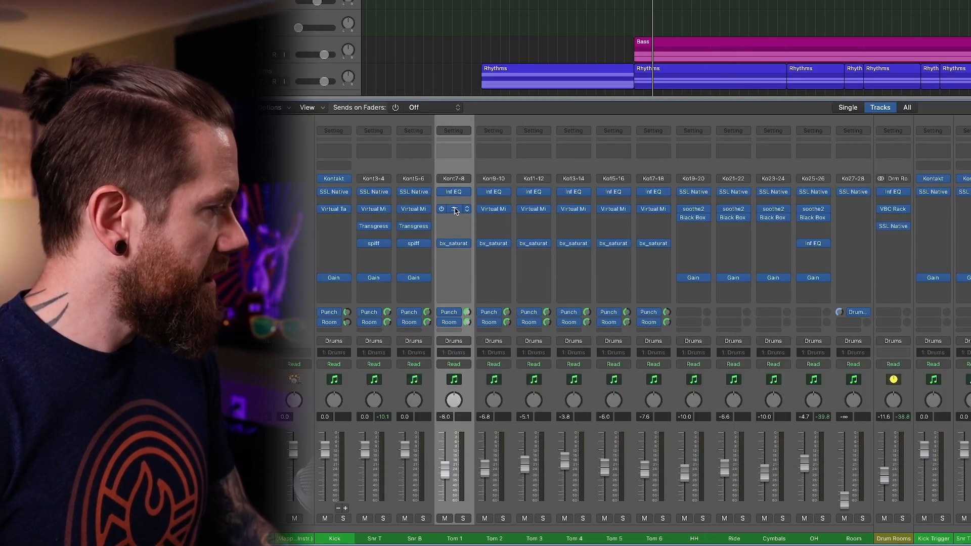
left_click(454, 210)
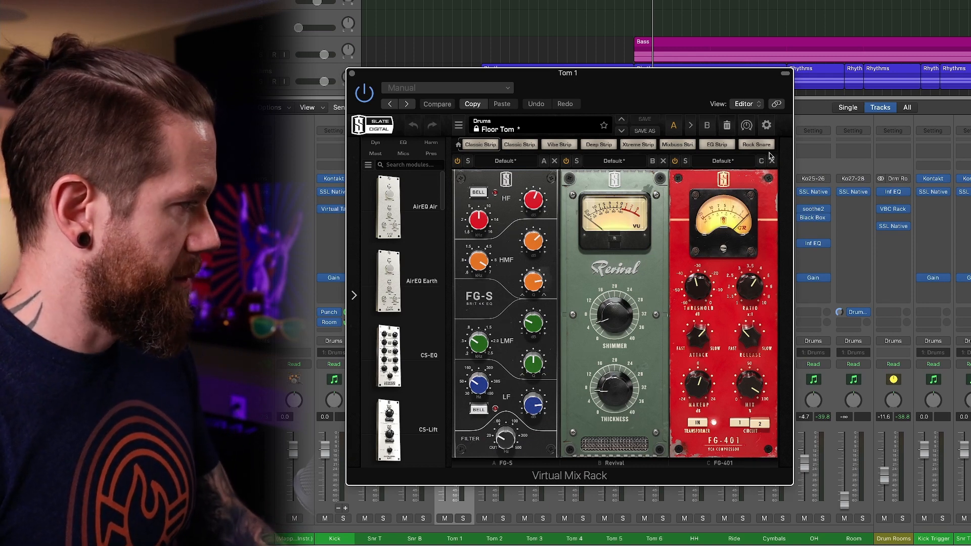
left_click(350, 73)
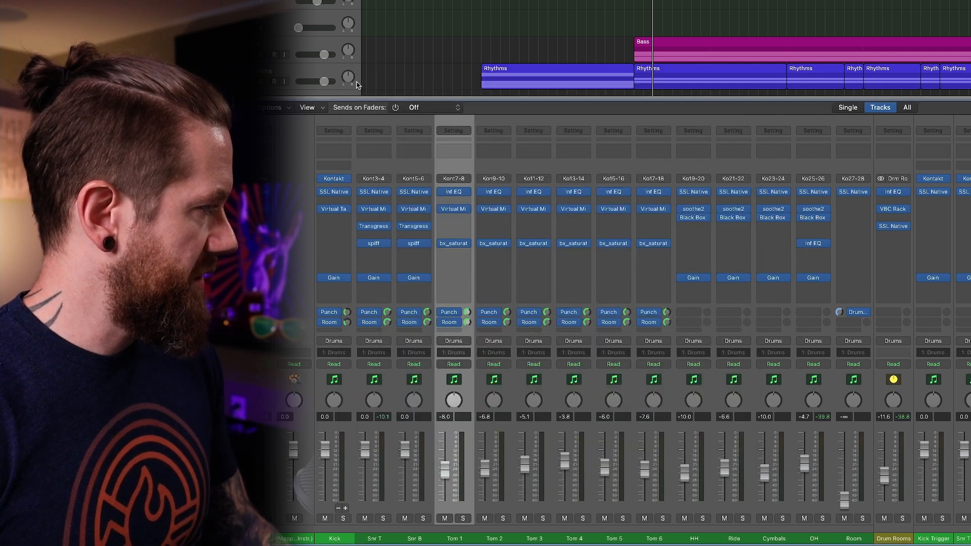
left_click(455, 247)
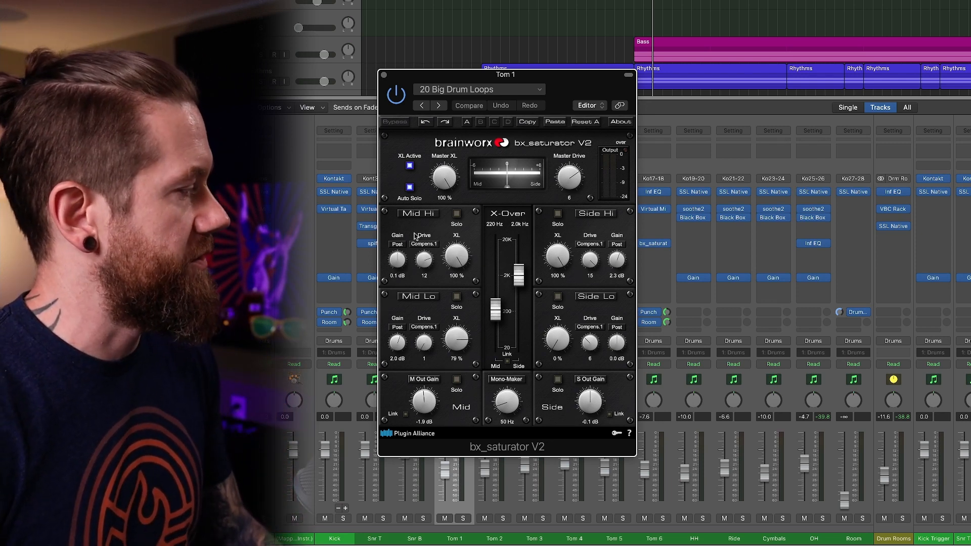
left_click(384, 75)
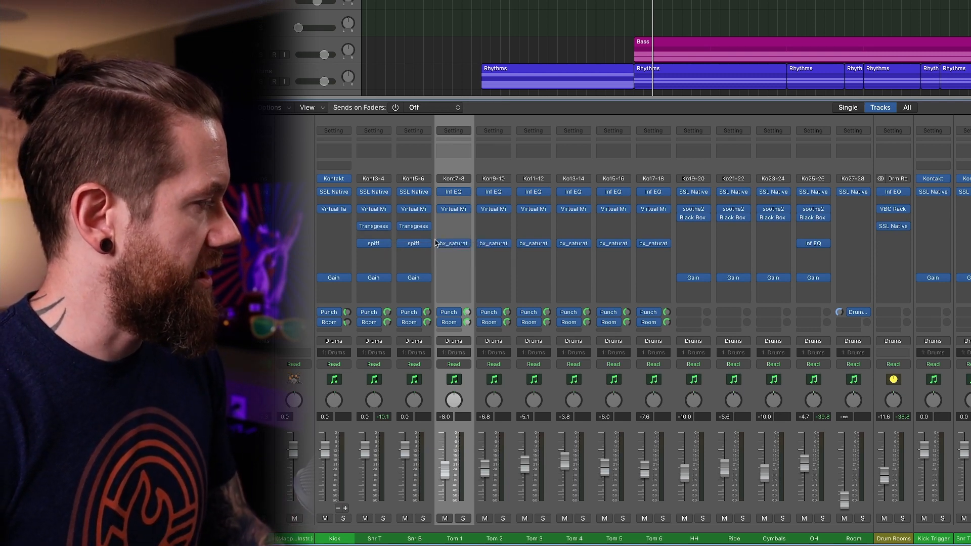
Inspect the Infinity EQ, Virtual Mix Rack and bx_saturator V2 settings on Tom 2, closing each plug-in after viewing it.
mouse_move(467, 245)
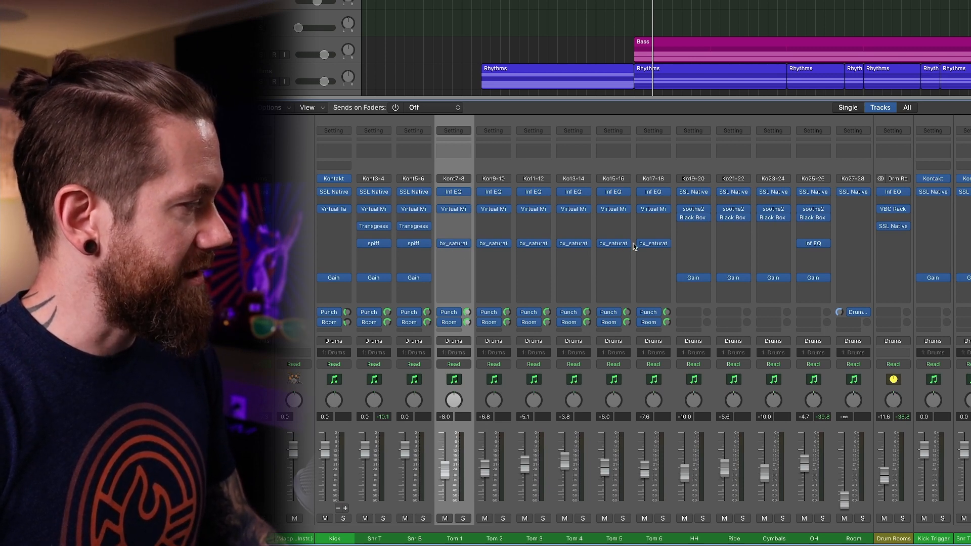
left_click(494, 194)
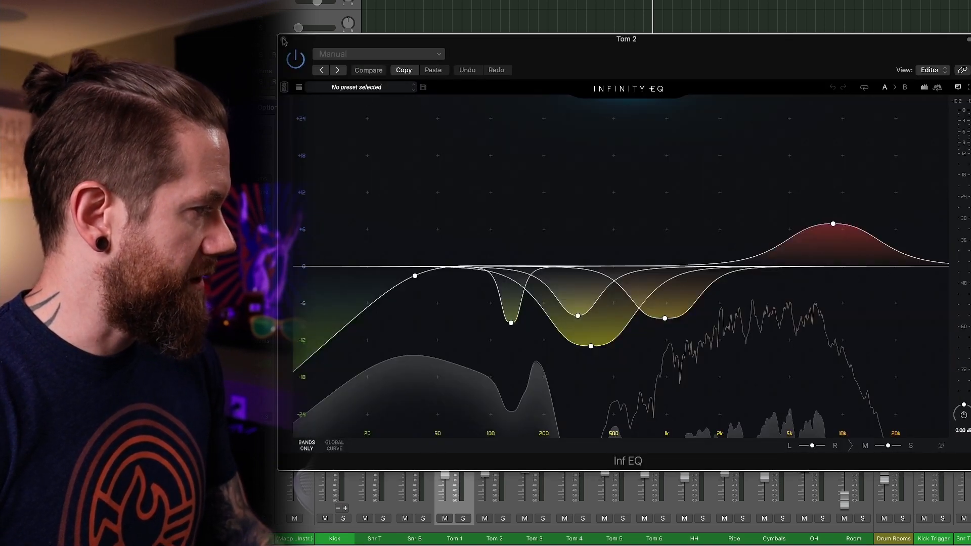
left_click(283, 40)
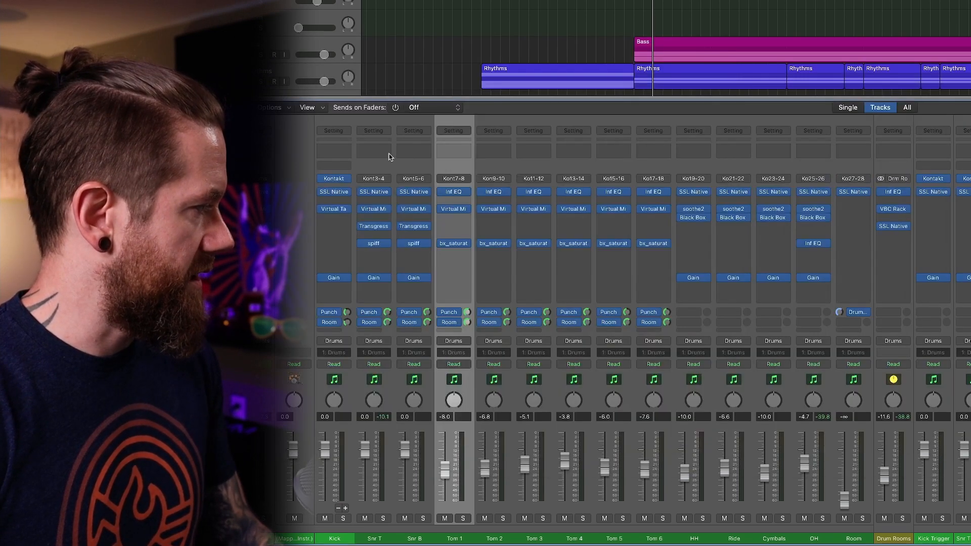
left_click(493, 211)
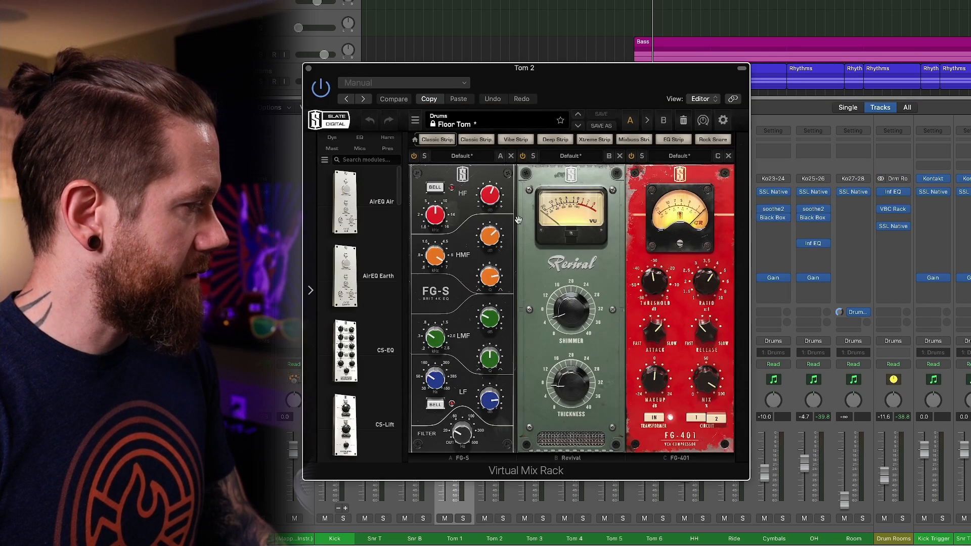
left_click(307, 69)
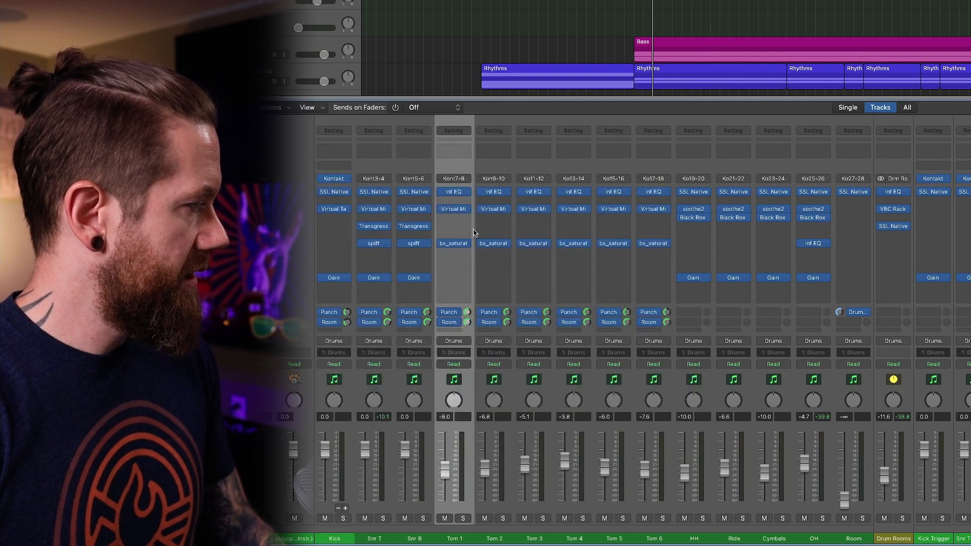
left_click(490, 245)
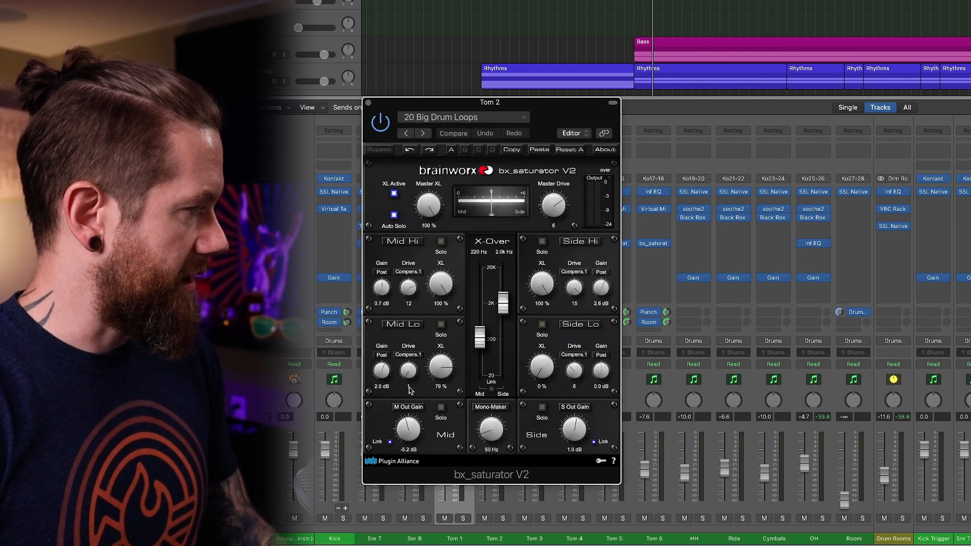
left_click(369, 104)
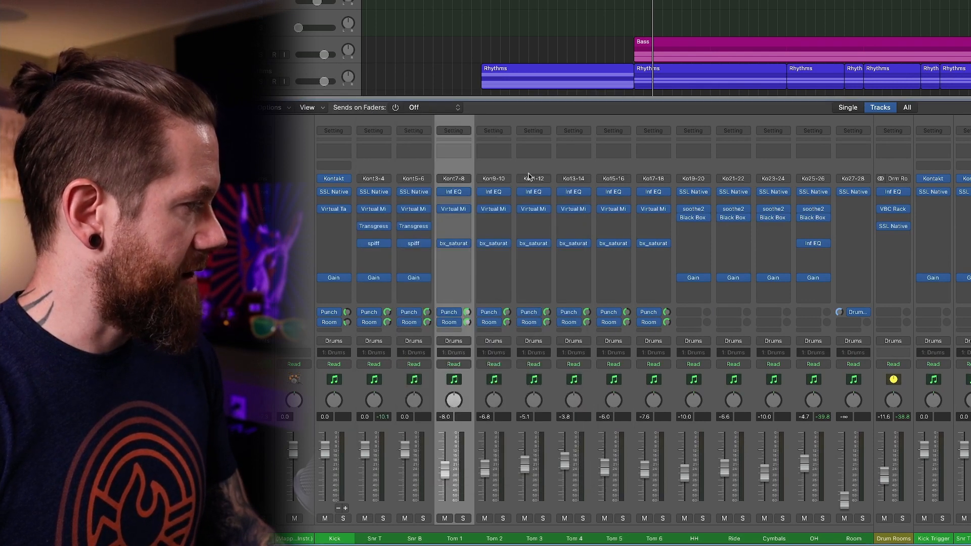
Inspect the Infinity EQ, Virtual Mix Rack and bx_saturator V2 settings on Tom 3, closing each plug-in after viewing it.
mouse_move(534, 193)
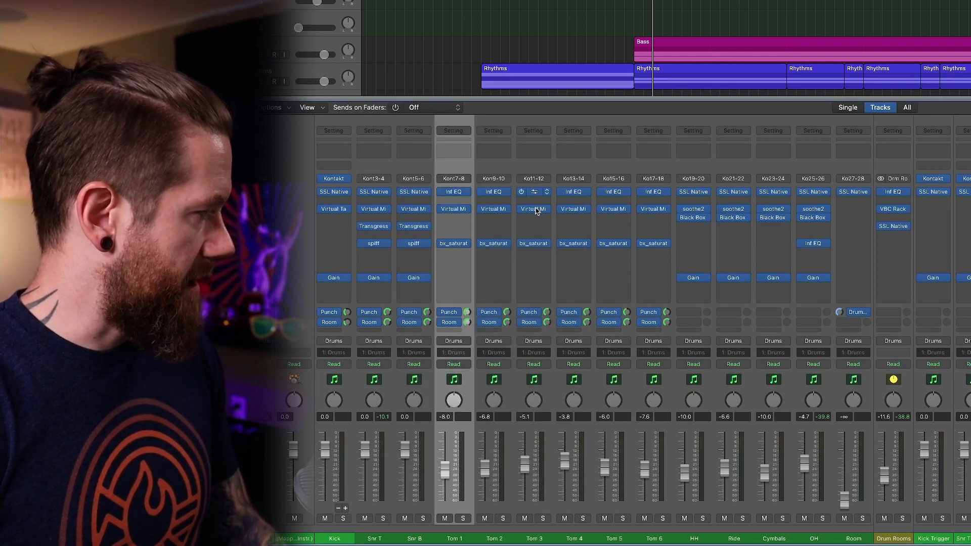
left_click(534, 193)
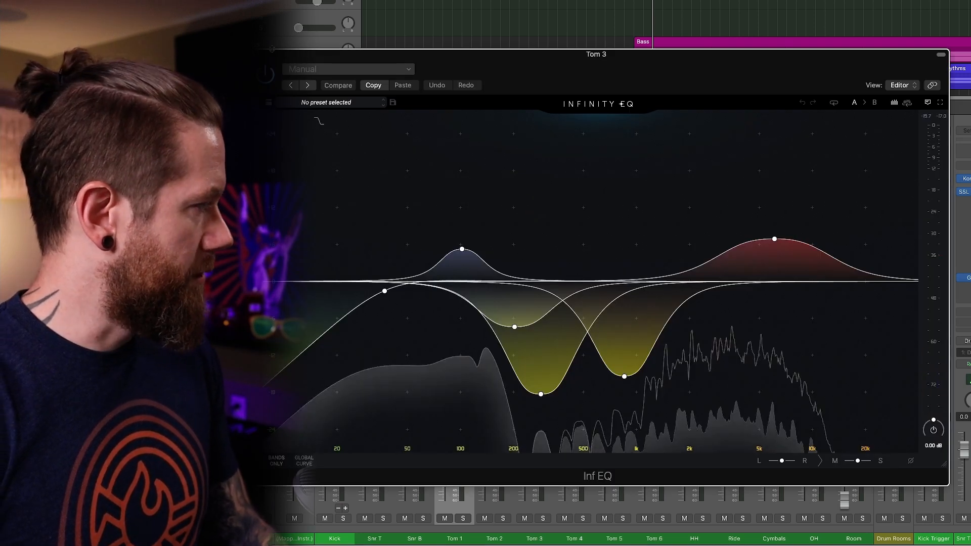
left_click(251, 54)
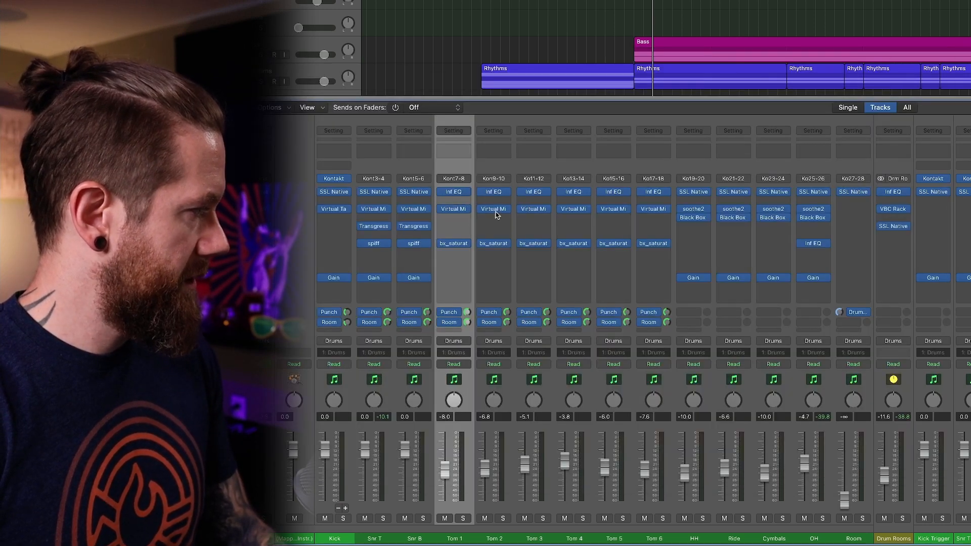
left_click(531, 210)
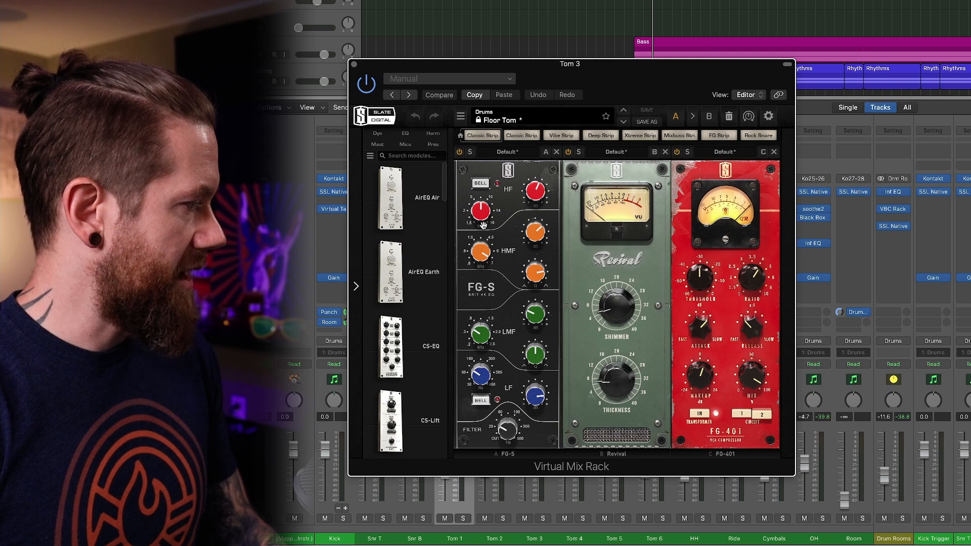
left_click(355, 64)
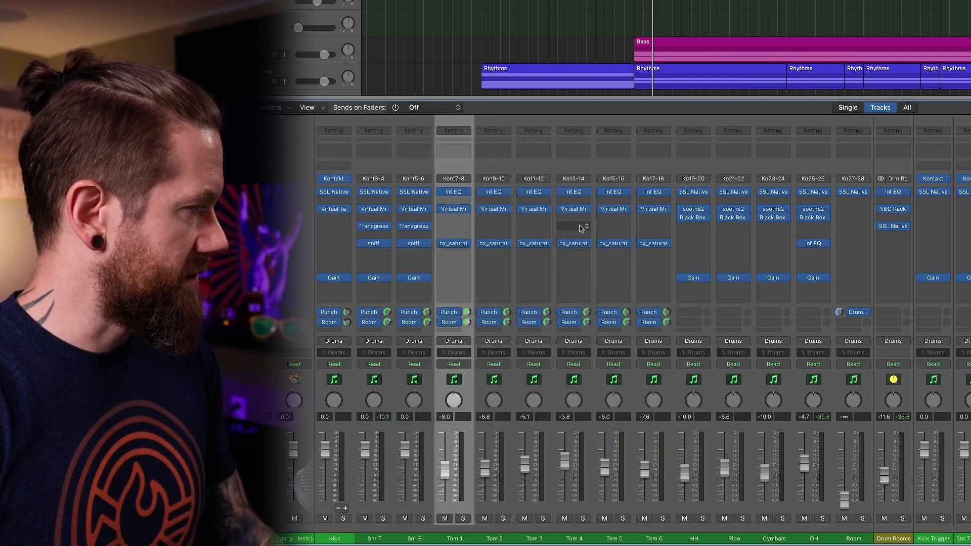
left_click(535, 246)
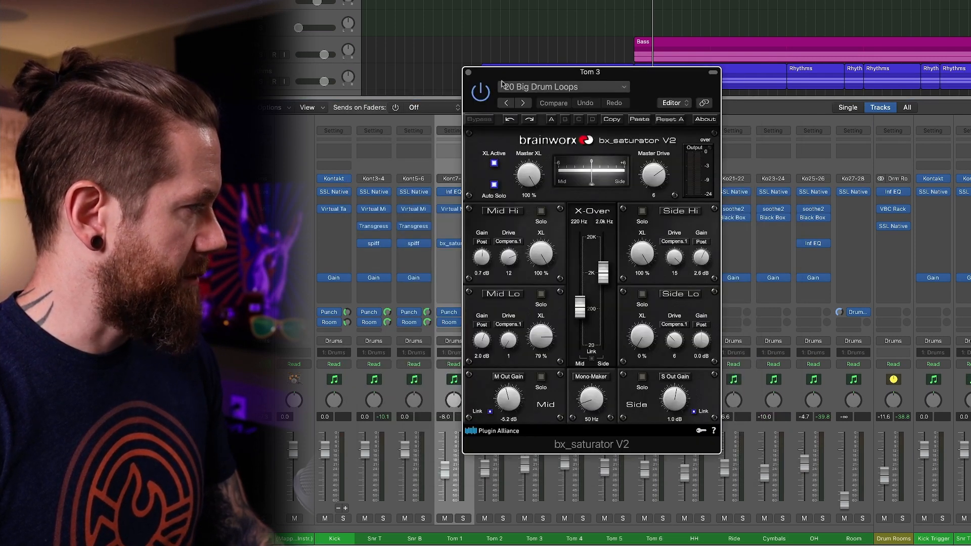
left_click(472, 72)
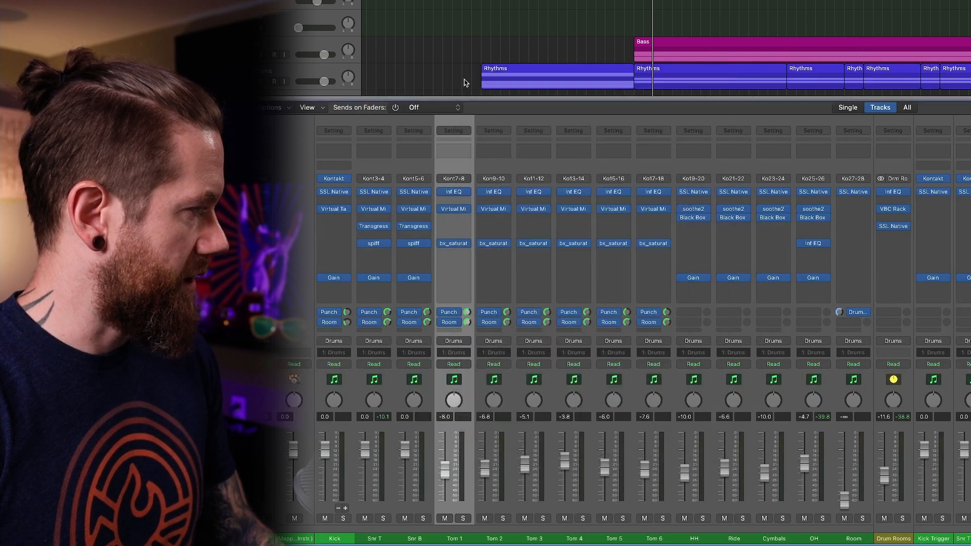
Inspect the Infinity EQ, Virtual Mix Rack and bx_saturator V2 settings on Tom 4, closing each plug-in after viewing it.
left_click(574, 194)
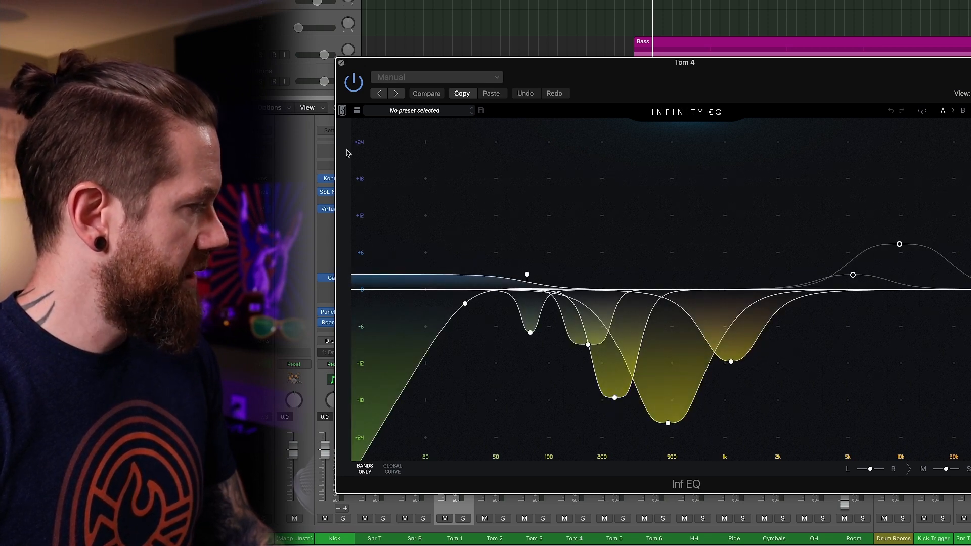
left_click(342, 63)
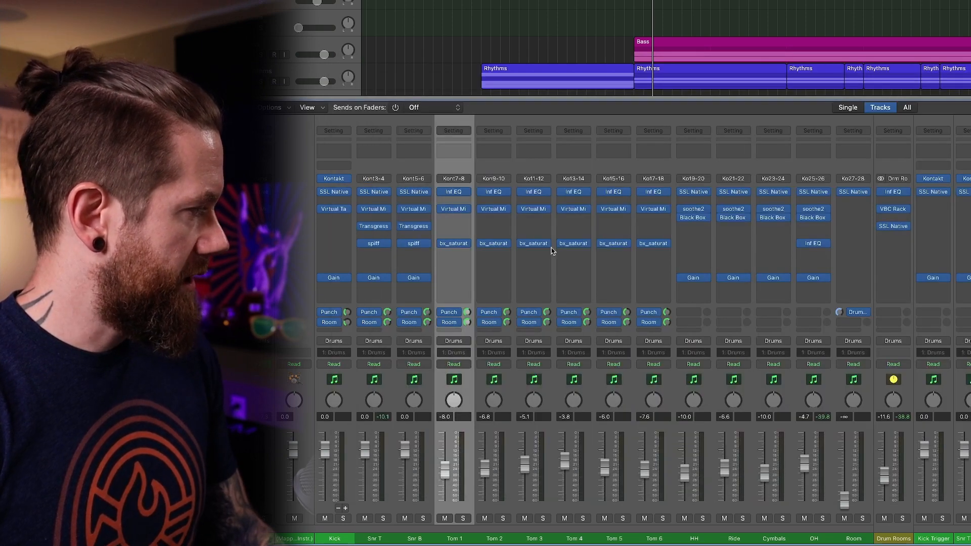
left_click(573, 209)
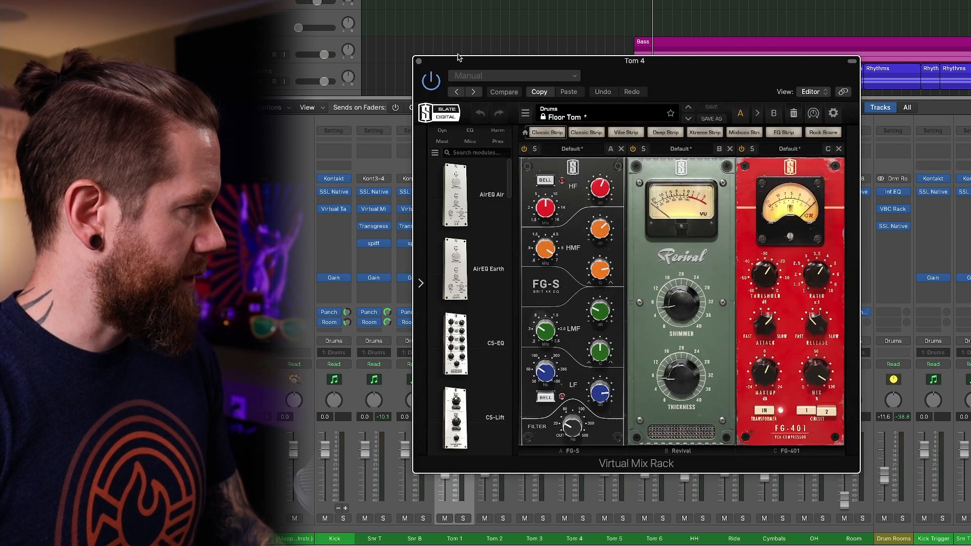
left_click(418, 63)
left_click(575, 242)
left_click(575, 243)
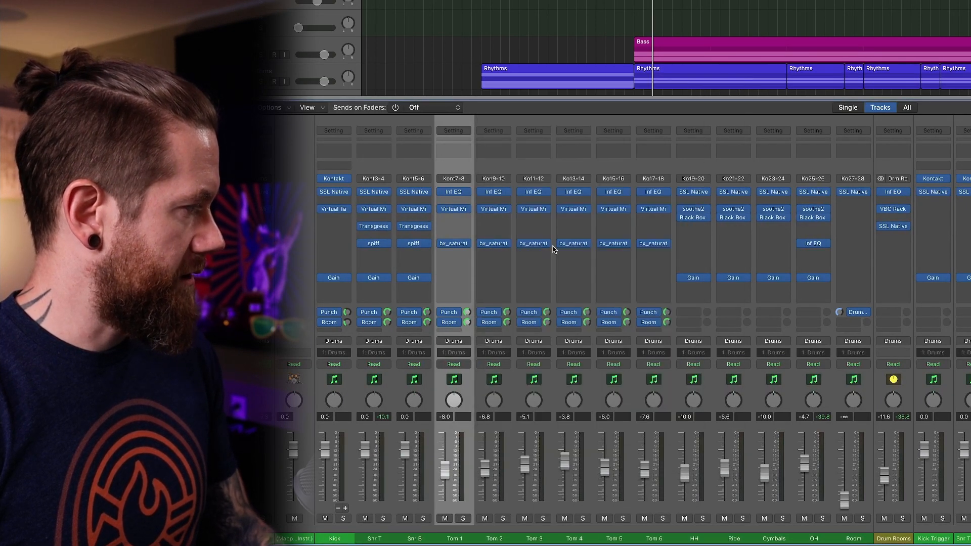
left_click(574, 245)
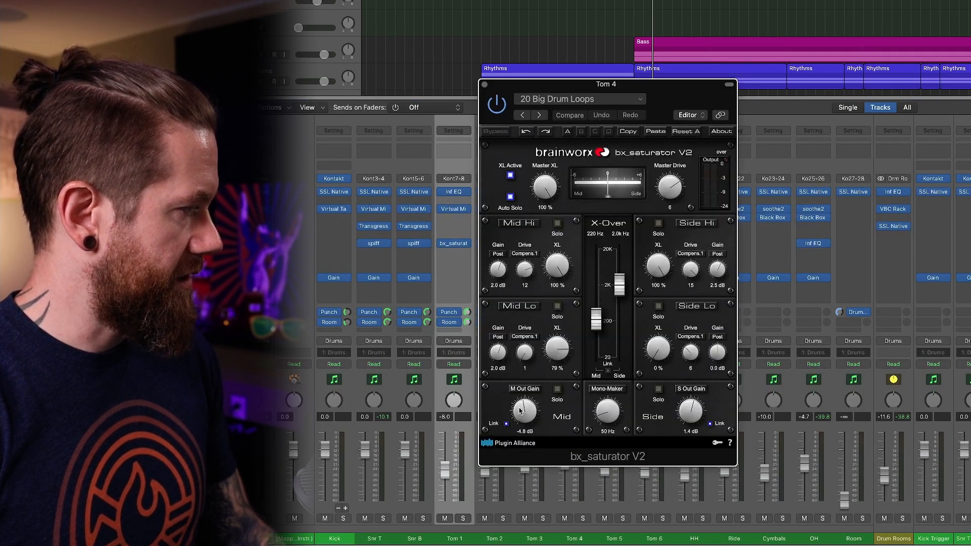
left_click(485, 84)
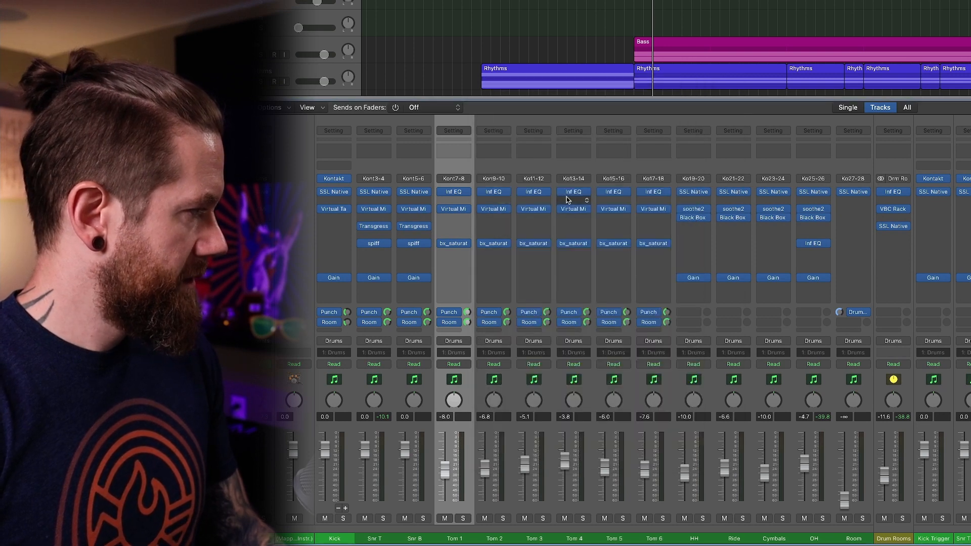
Inspect the Infinity EQ, Virtual Mix Rack and bx_saturator V2 settings on Tom 5, closing each plug-in after viewing it.
left_click(614, 193)
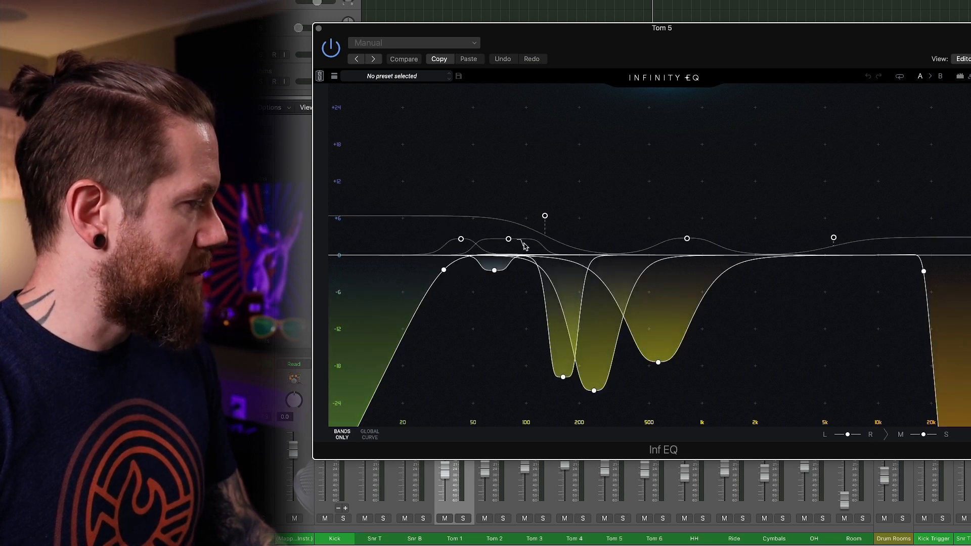
left_click(318, 28)
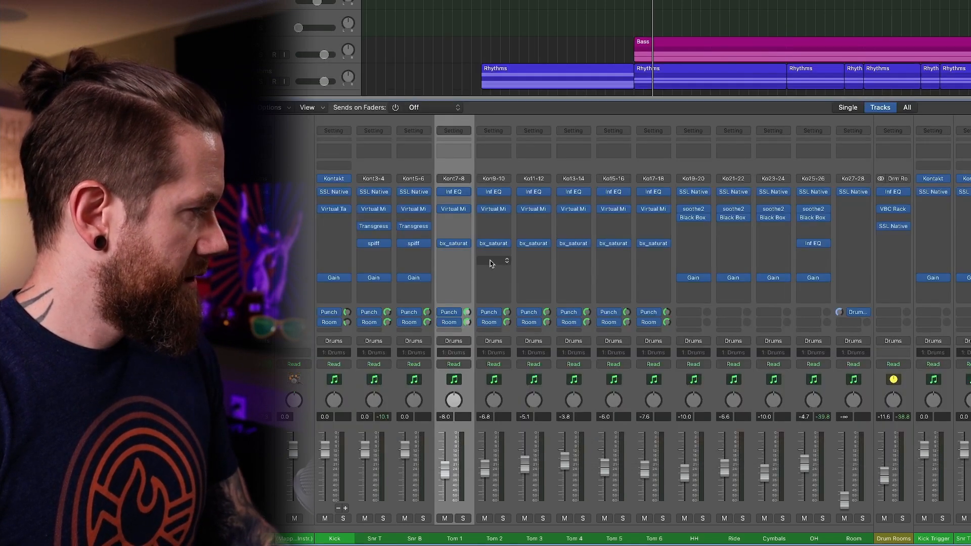
left_click(614, 209)
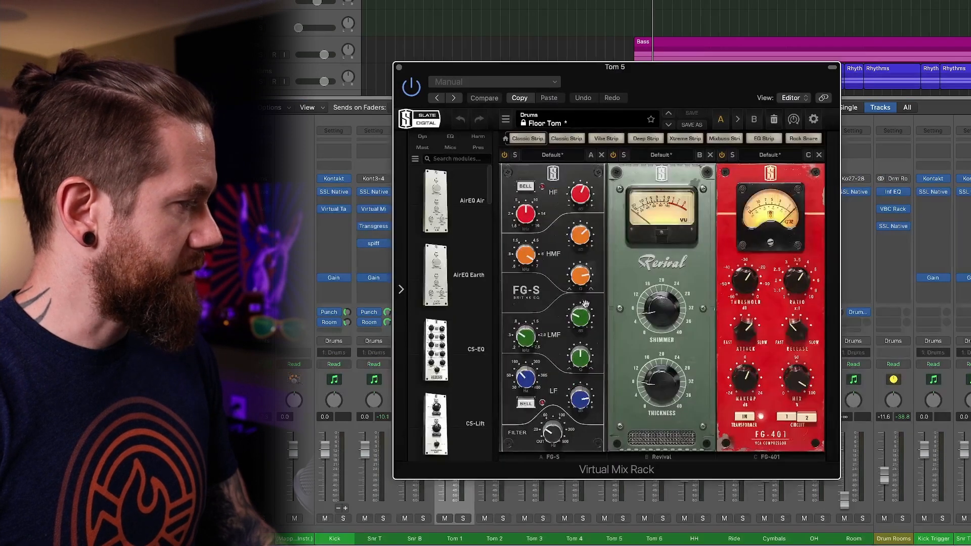
left_click(399, 66)
left_click(615, 245)
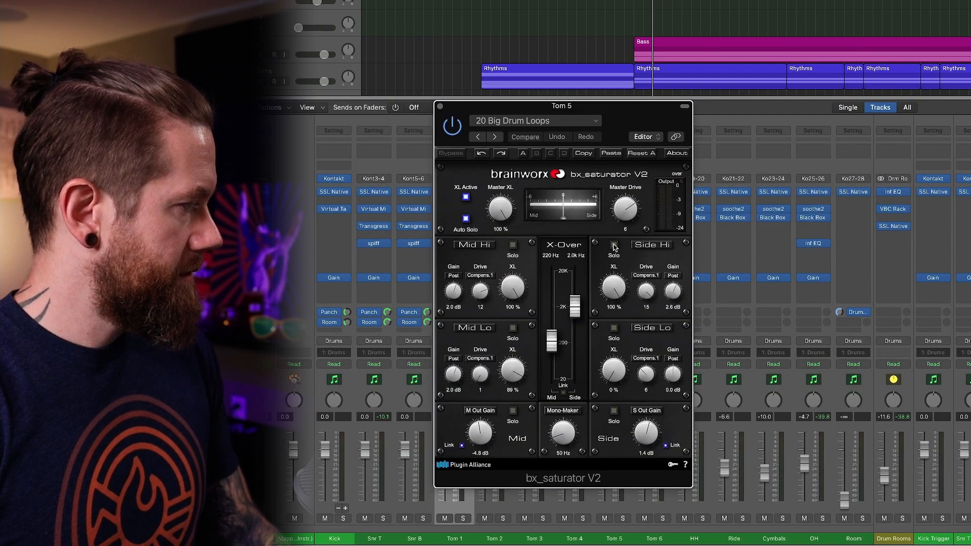
left_click(440, 107)
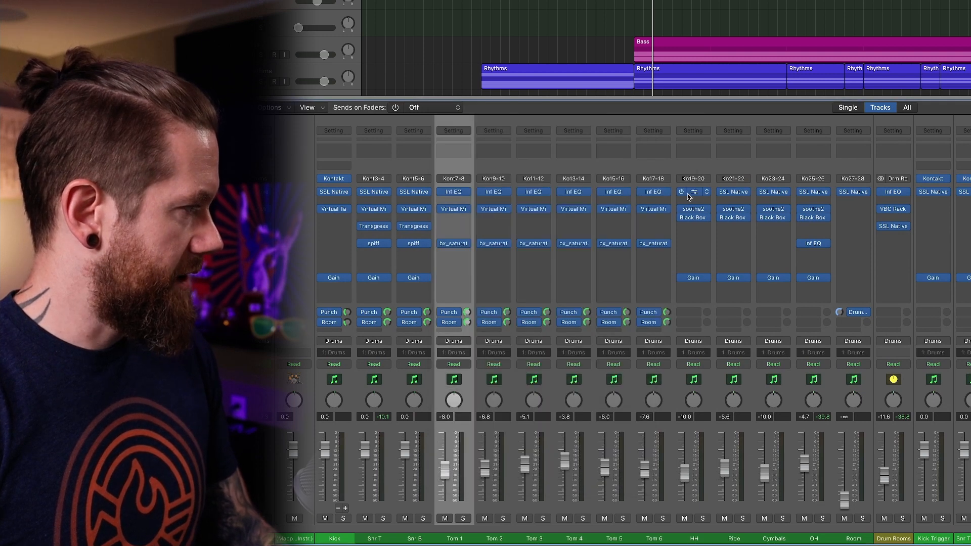
Inspect the Infinity EQ, Virtual Mix Rack and bx_saturator V2 settings on Tom 6, closing each plug-in after viewing it.
left_click(650, 194)
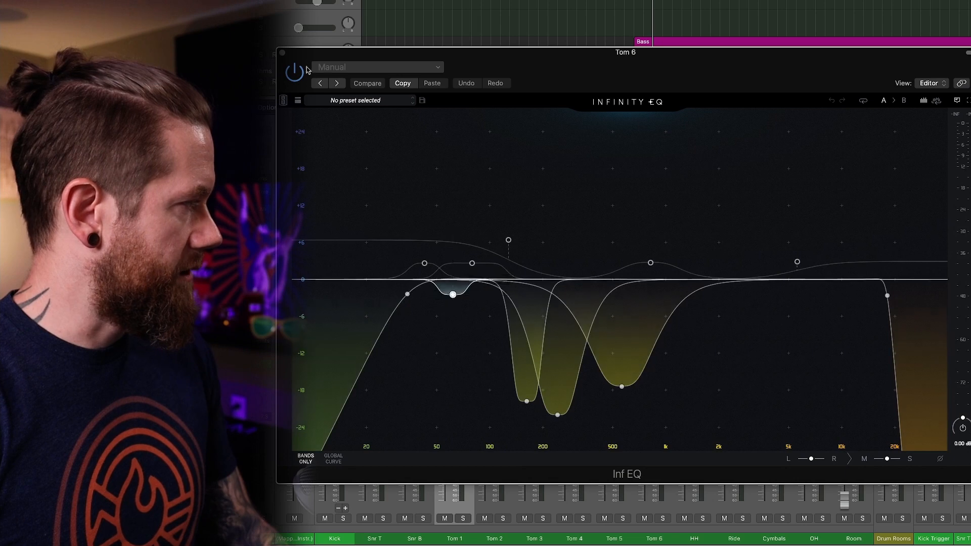
left_click(283, 53)
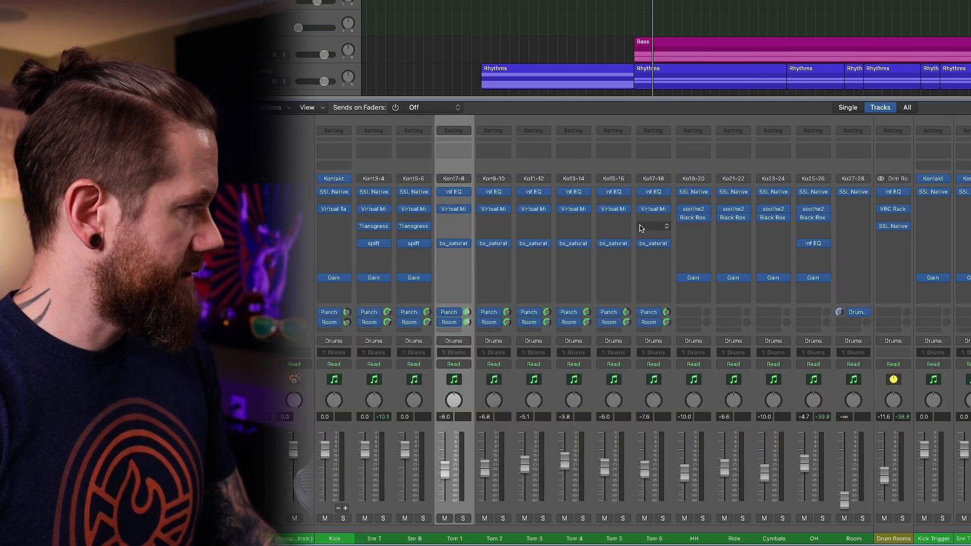
left_click(656, 211)
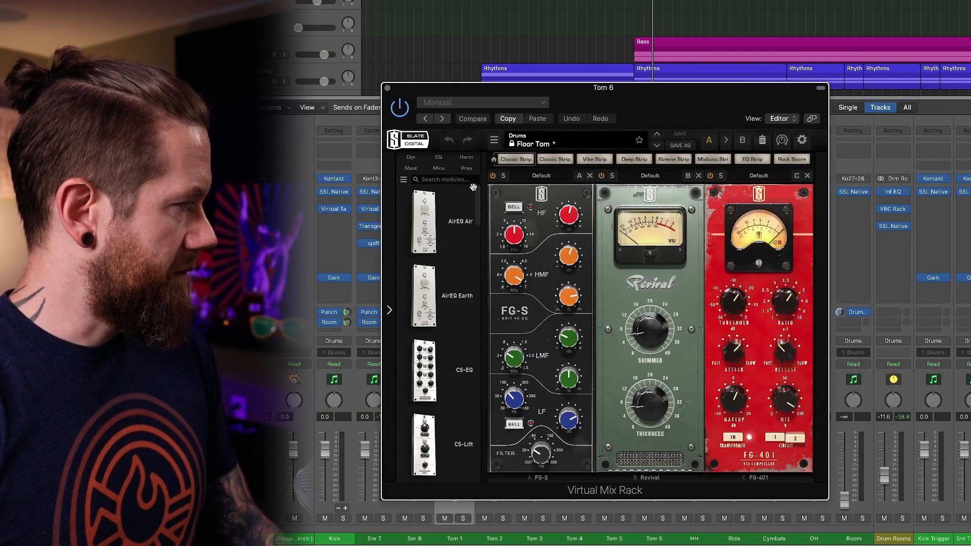
left_click(388, 89)
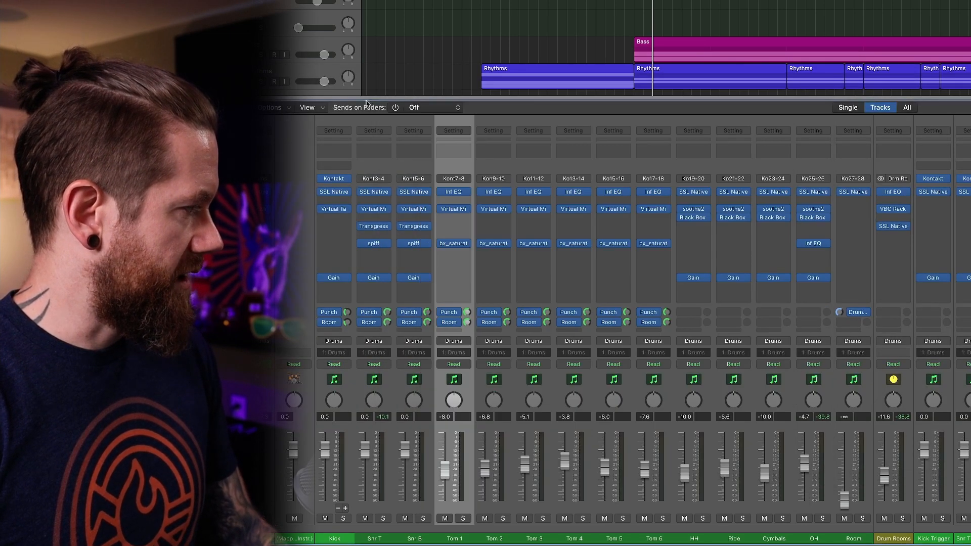
left_click(654, 245)
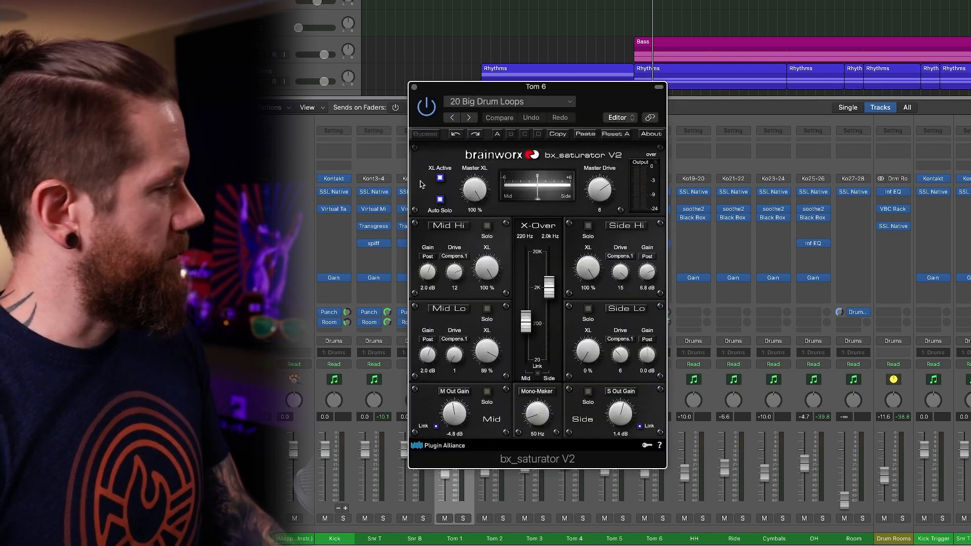
left_click(414, 87)
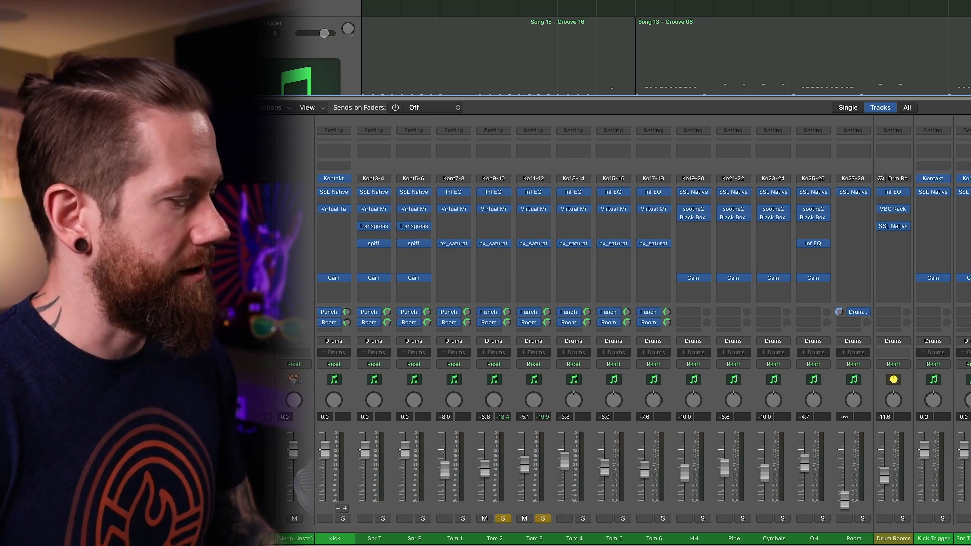
Play the soloed Tom 2 and Tom 3 channels, comparing them with all insert plug-ins bypassed and re-enabled.
key("space")
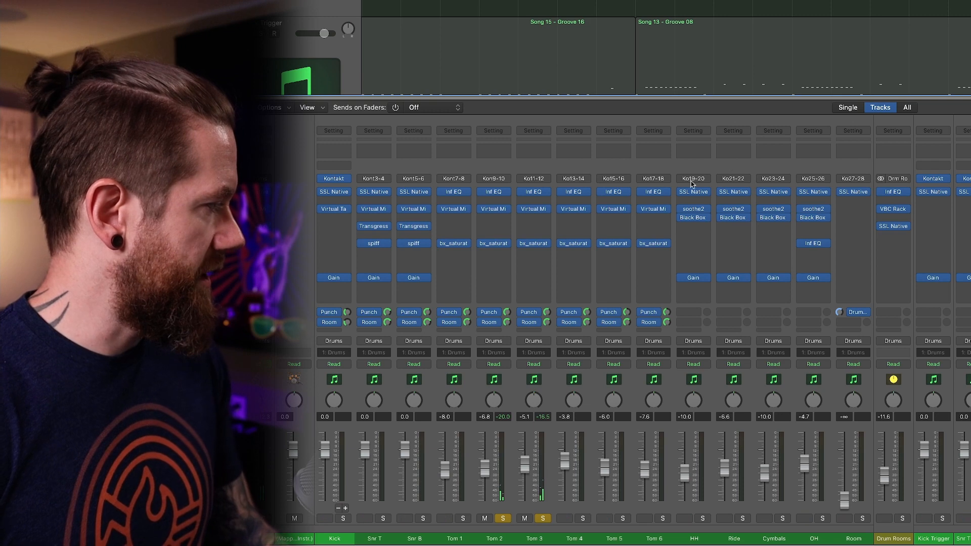
mouse_move(504, 195)
left_click_drag(481, 194, 482, 255)
mouse_move(524, 193)
left_click_drag(524, 193, 525, 264)
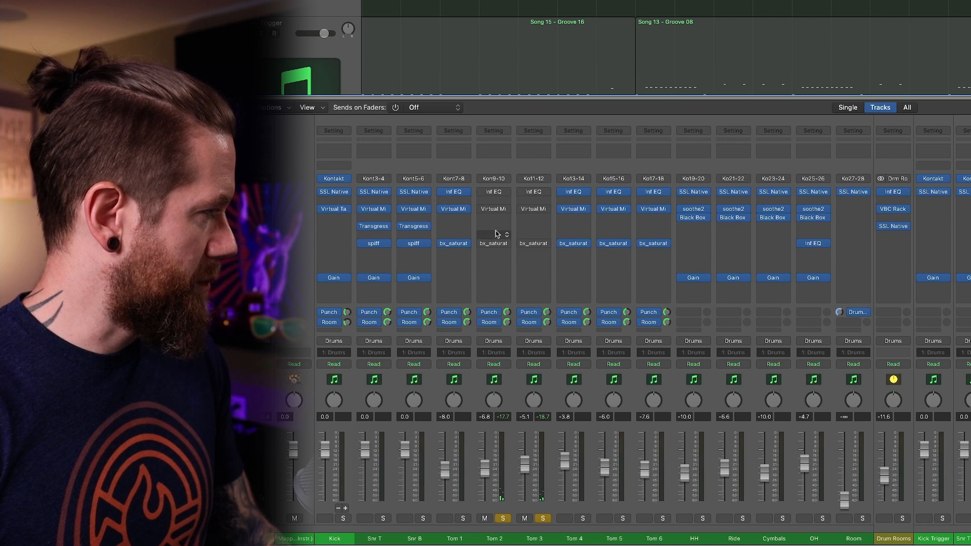
left_click_drag(483, 191, 485, 245)
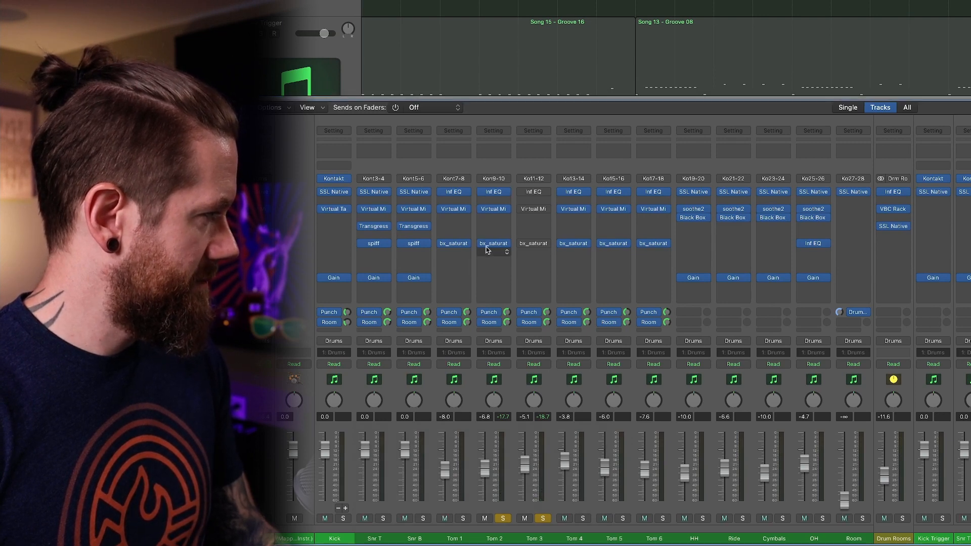
left_click_drag(523, 192, 521, 245)
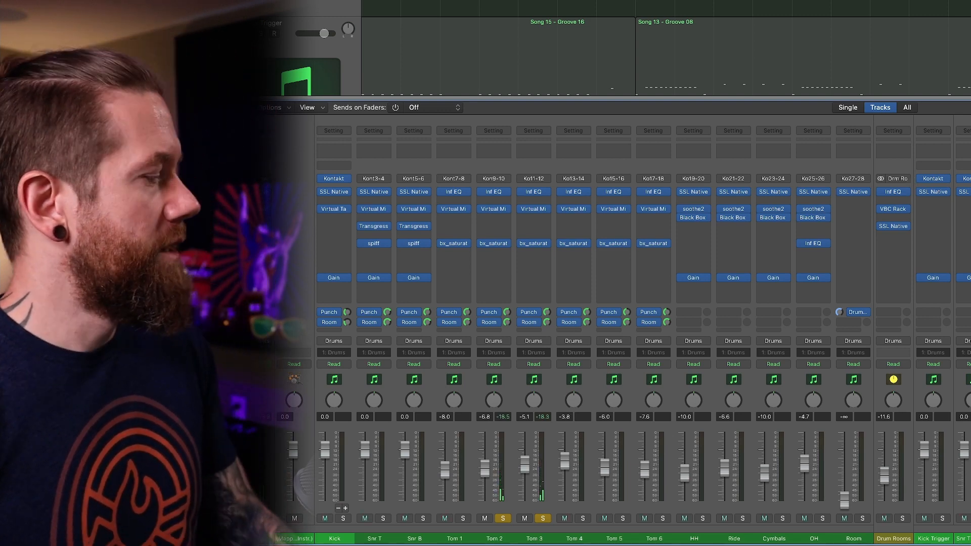
Turn off solo on the Tom 3 and Tom 2 channels.
left_click(542, 518)
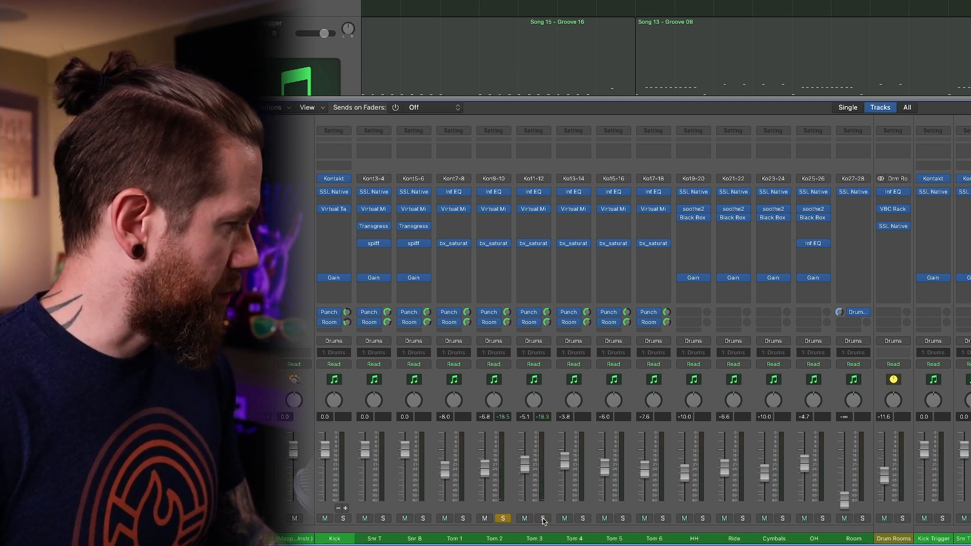
left_click(503, 519)
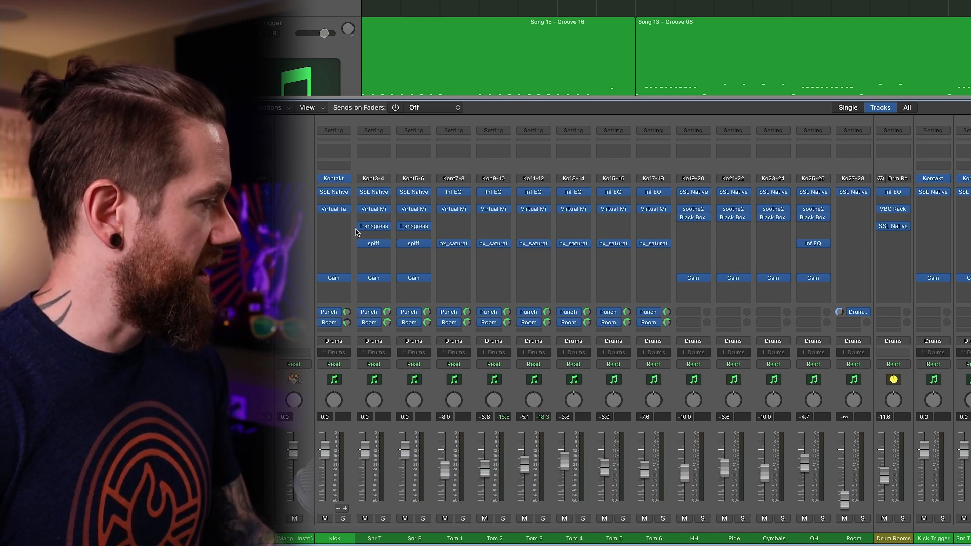
Select the HH channel and examine the filter and EQ settings of its SSL Native Channel Strip 2.
left_click(700, 200)
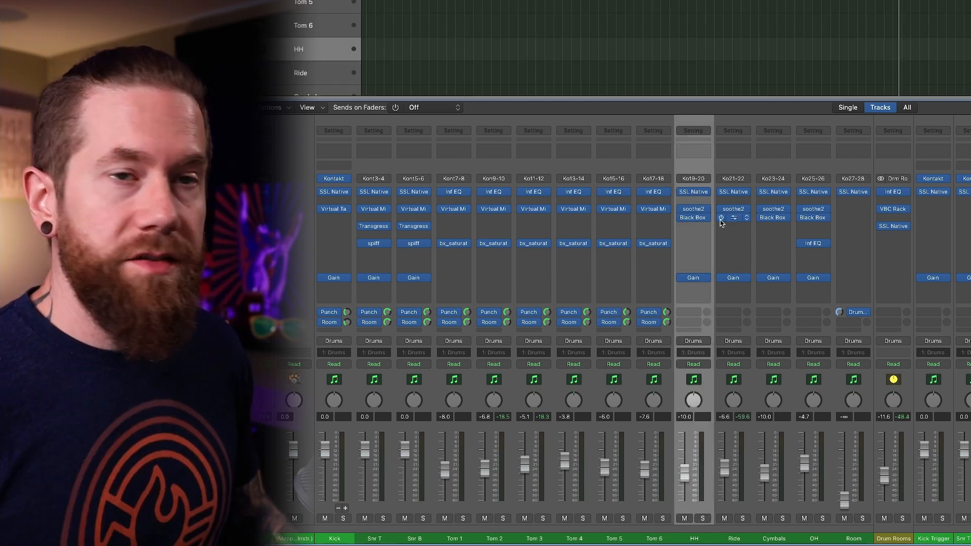
left_click(696, 194)
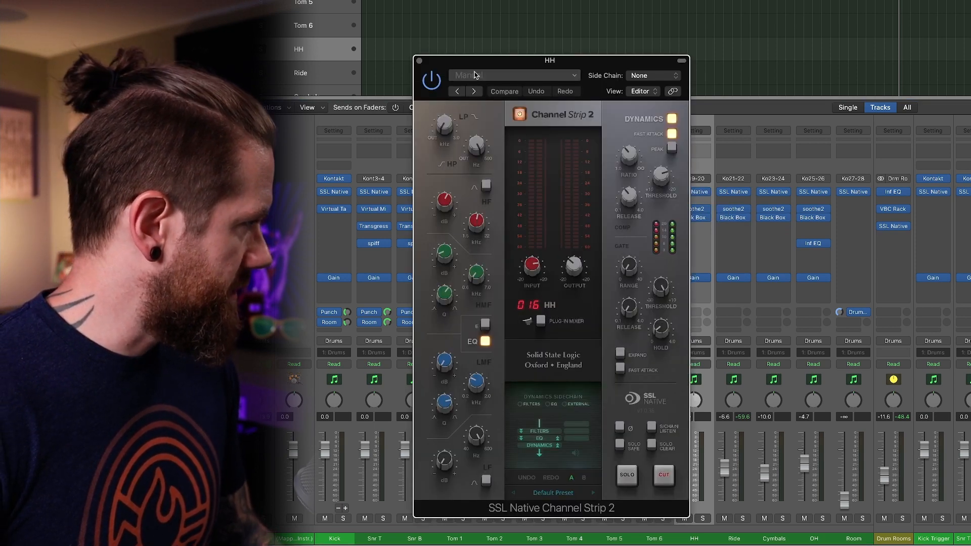
left_click_drag(477, 68, 460, 34)
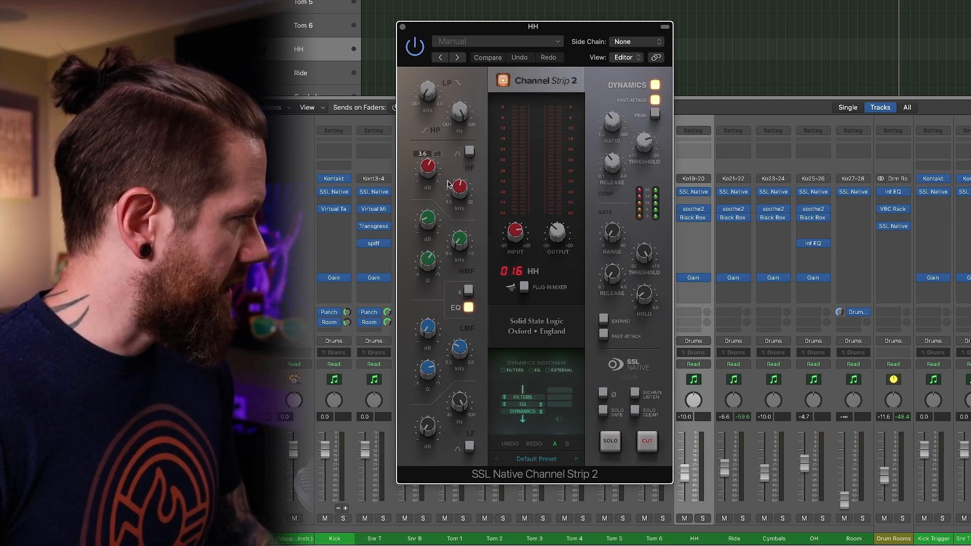
mouse_move(458, 114)
mouse_move(429, 92)
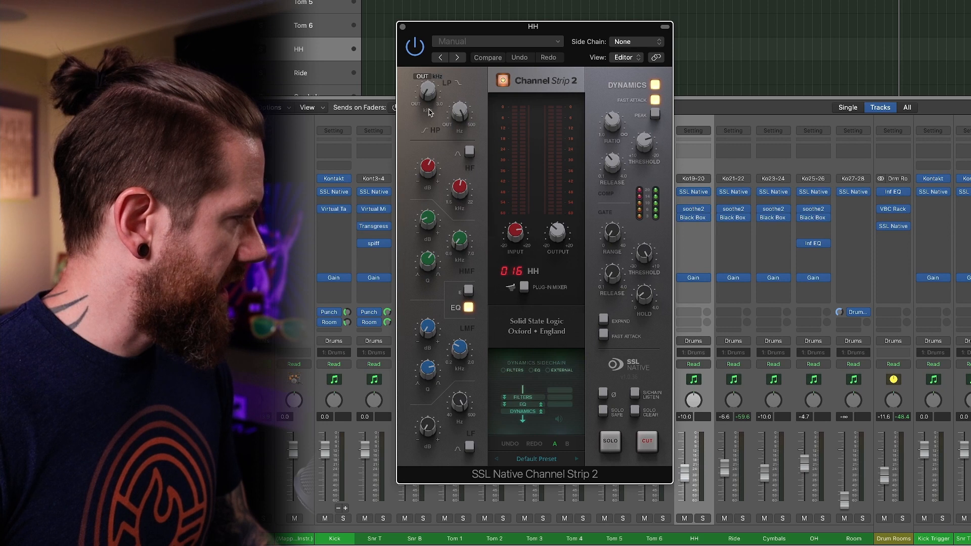
mouse_move(433, 223)
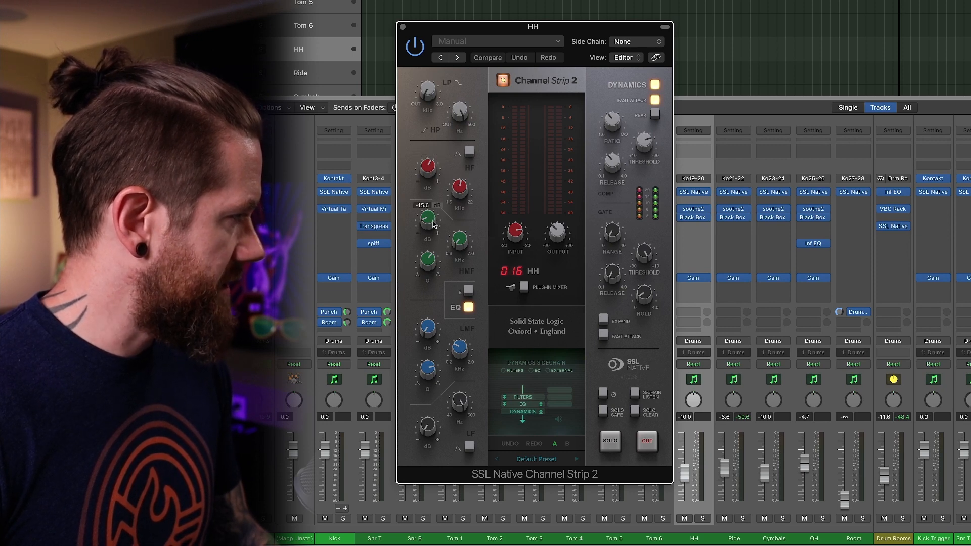
mouse_move(457, 241)
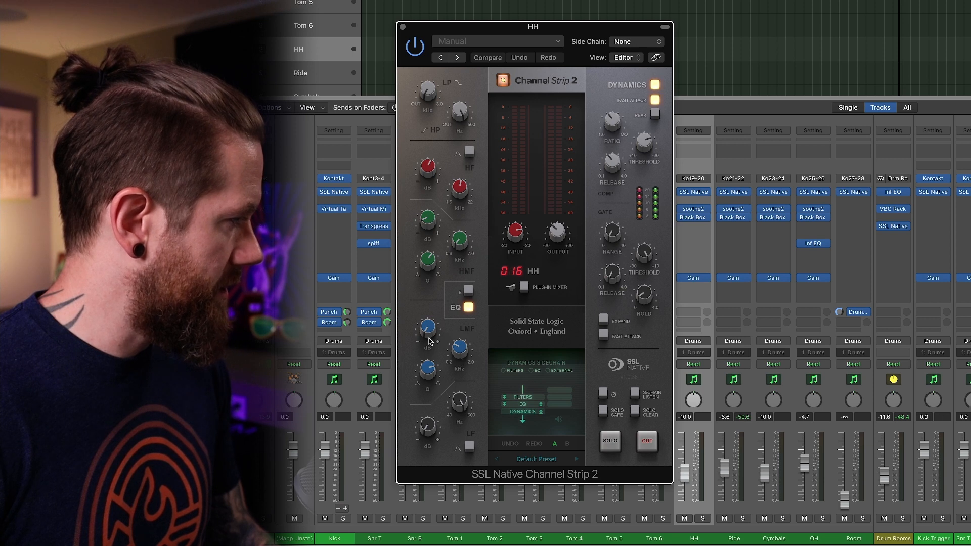
mouse_move(462, 407)
mouse_move(430, 436)
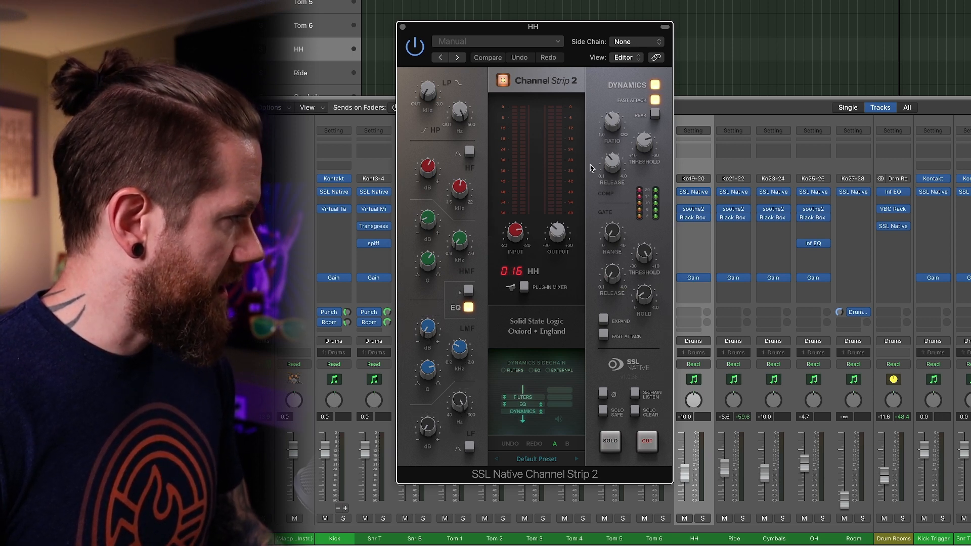
Check the fast attack, ratio, threshold and release in the HH channel strip's dynamics section, and close the plug-in.
left_click(654, 100)
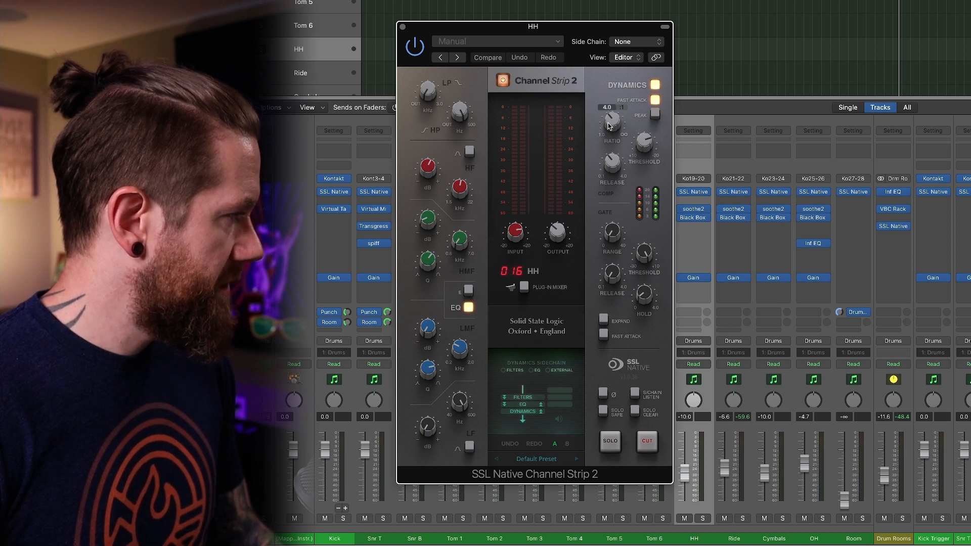
mouse_move(638, 151)
mouse_move(612, 167)
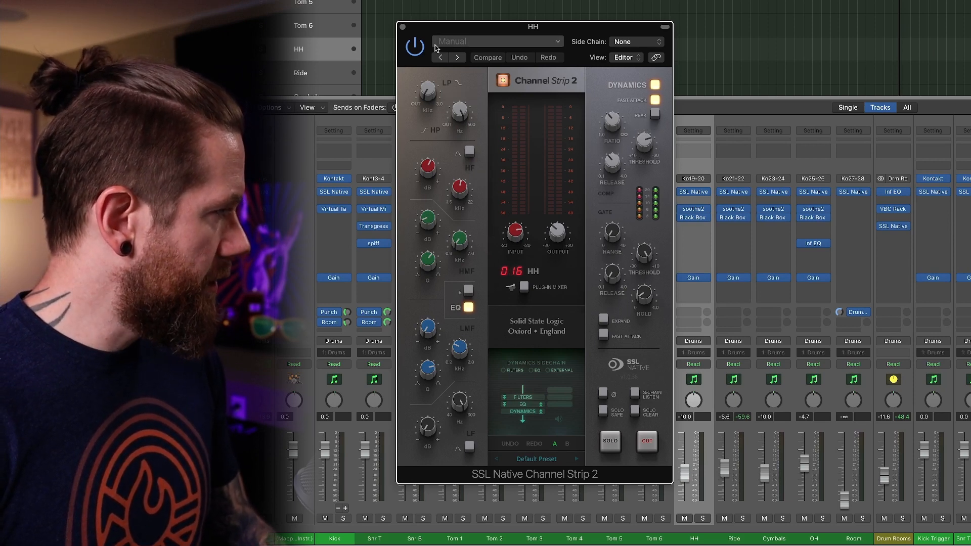
left_click(403, 26)
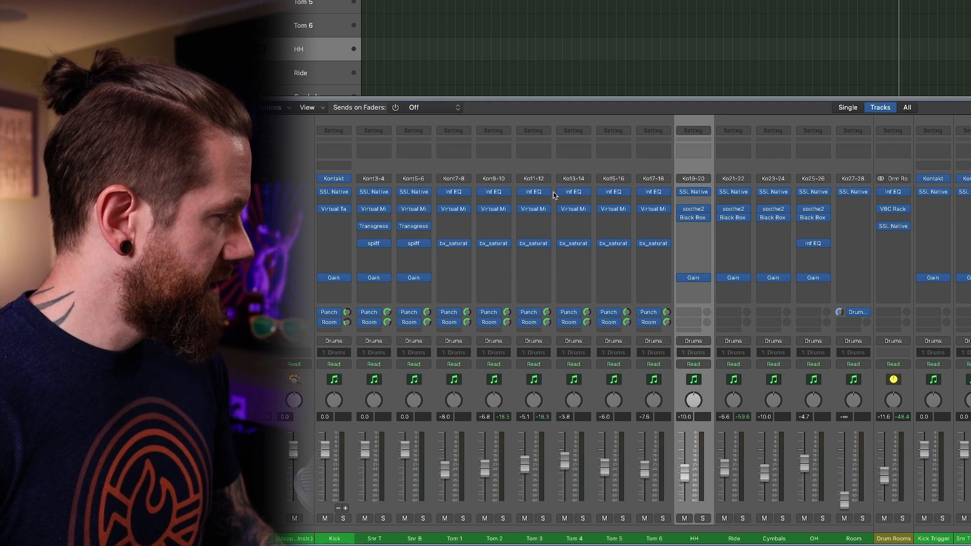
Inspect soothe2 with the Harsh hi-hat preset on the HH channel, viewing band 3 and playing the mix, and close it.
left_click(697, 210)
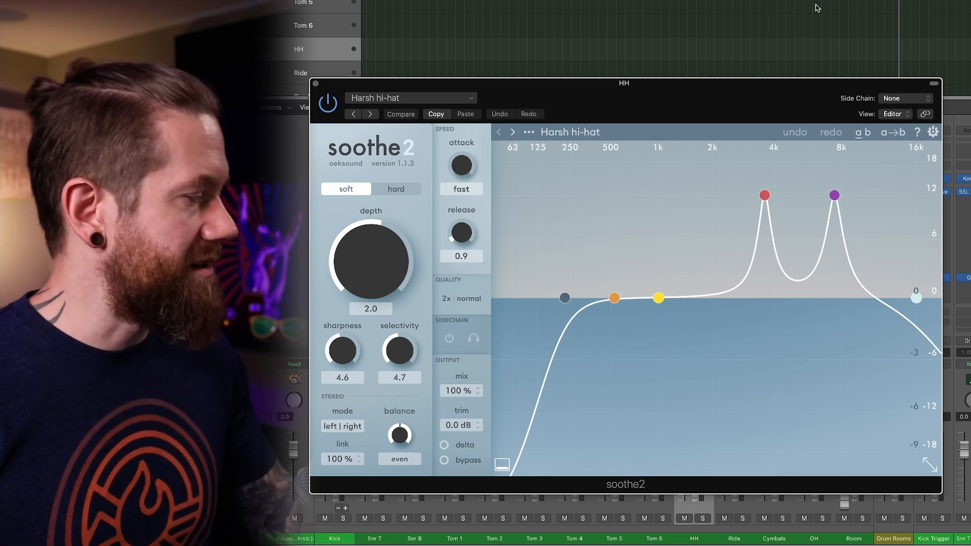
left_click(766, 193)
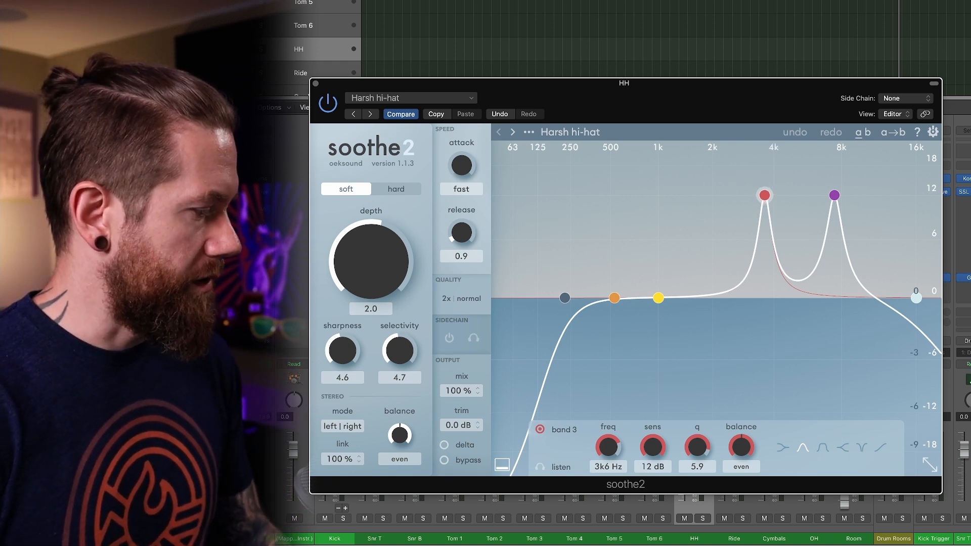
key("space")
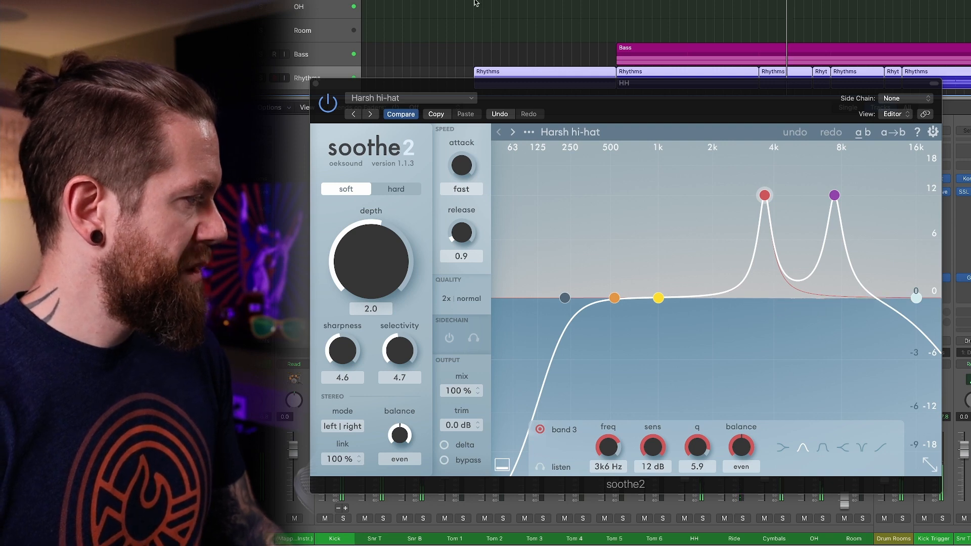
left_click(315, 84)
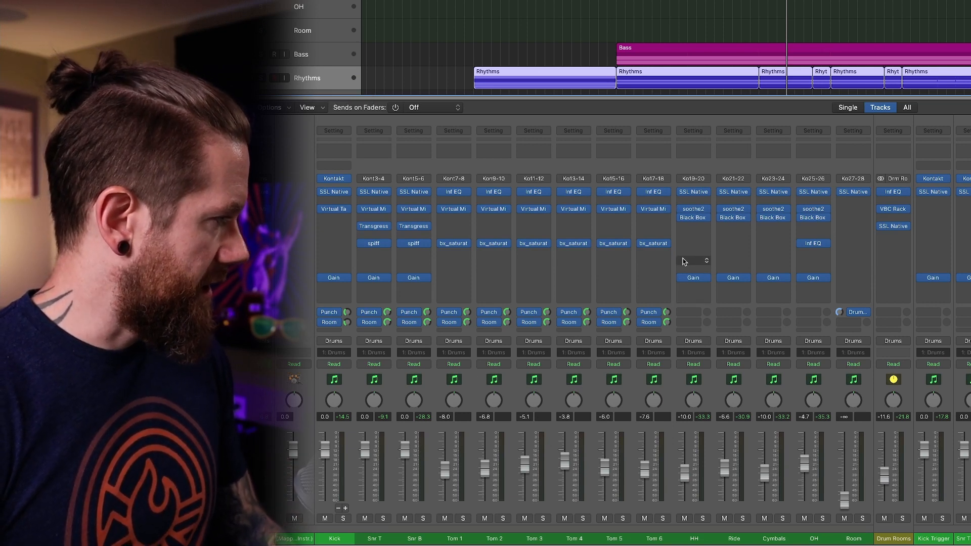
Reselect the HH channel and inspect its Black Box Analog Design HG-2 settings, closing the plug-in after viewing it.
left_click(696, 166)
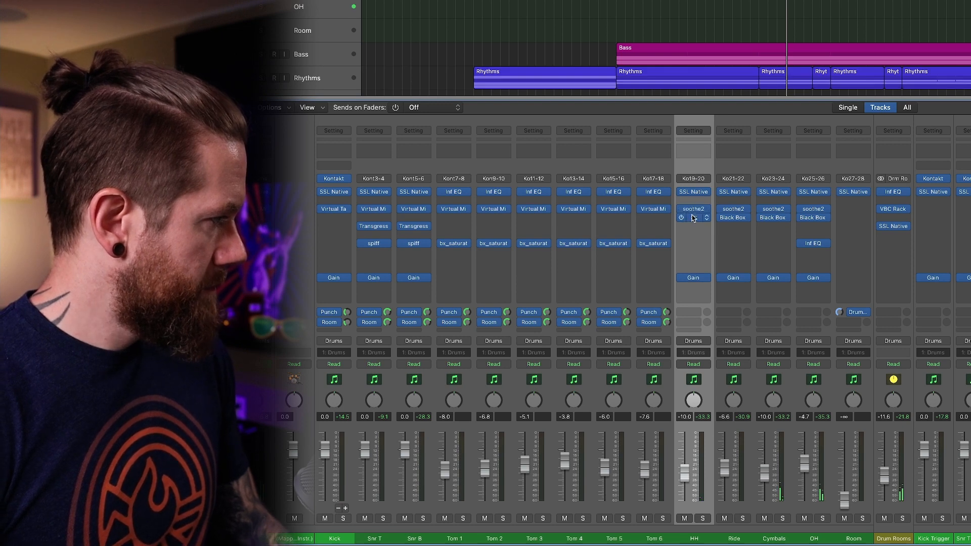
left_click(693, 219)
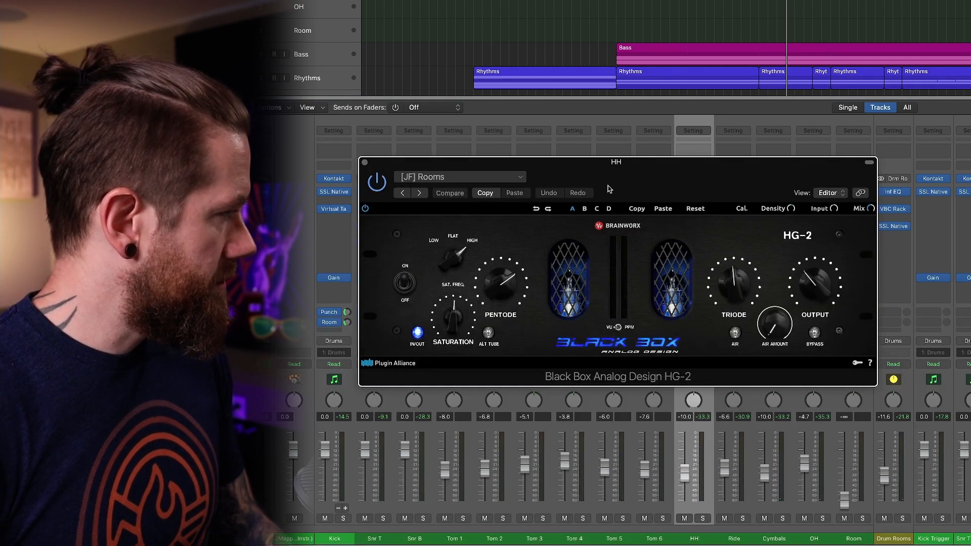
left_click_drag(608, 185, 609, 184)
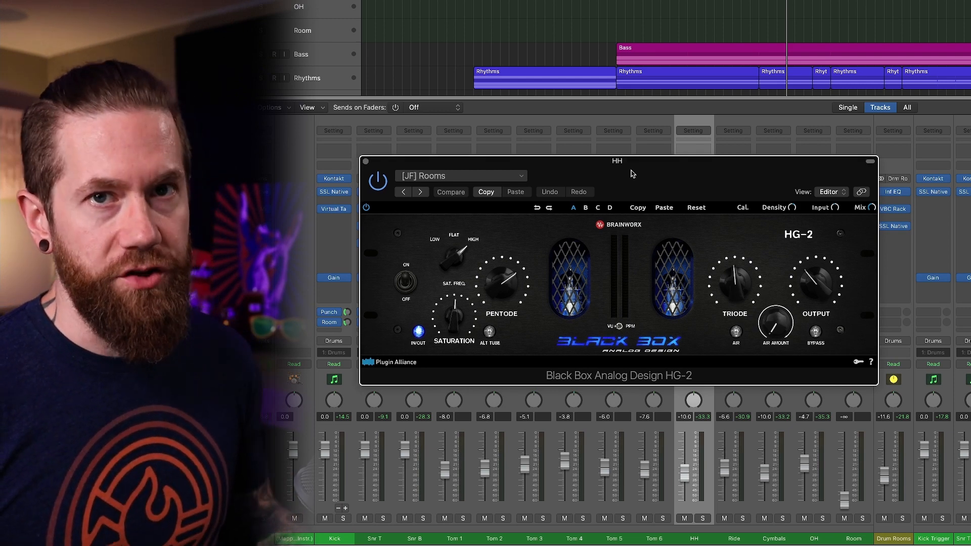
left_click(366, 162)
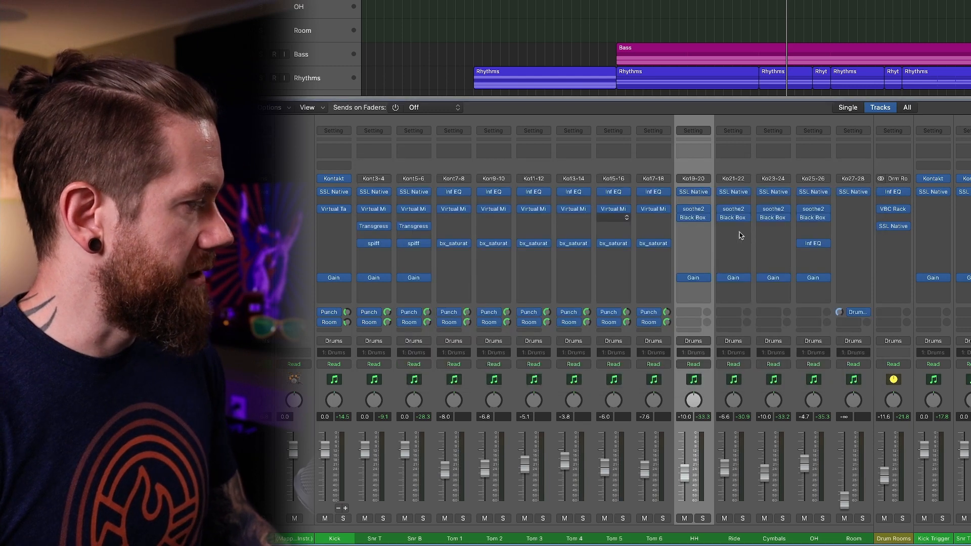
Check the gain setting of the Gain plug-in on the HH channel and close it.
left_click(694, 280)
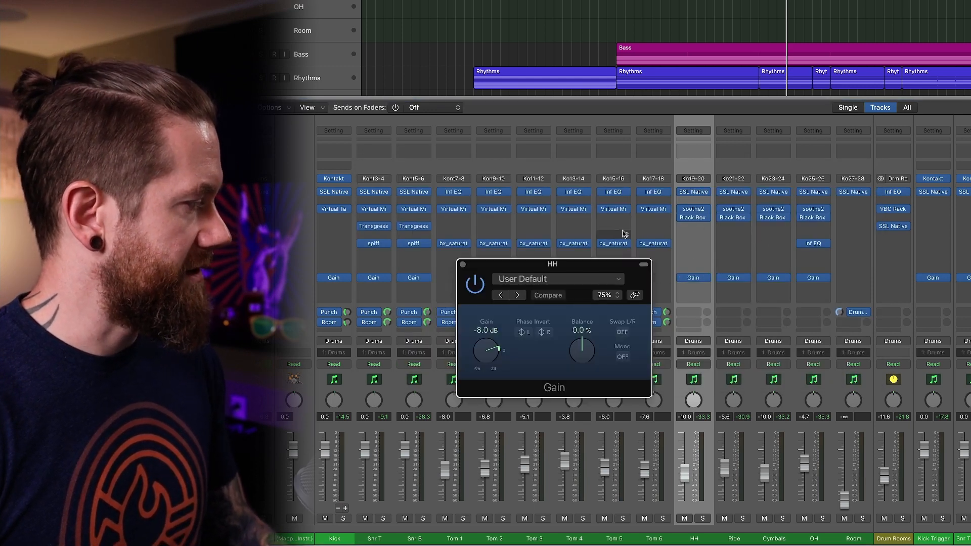
left_click(464, 264)
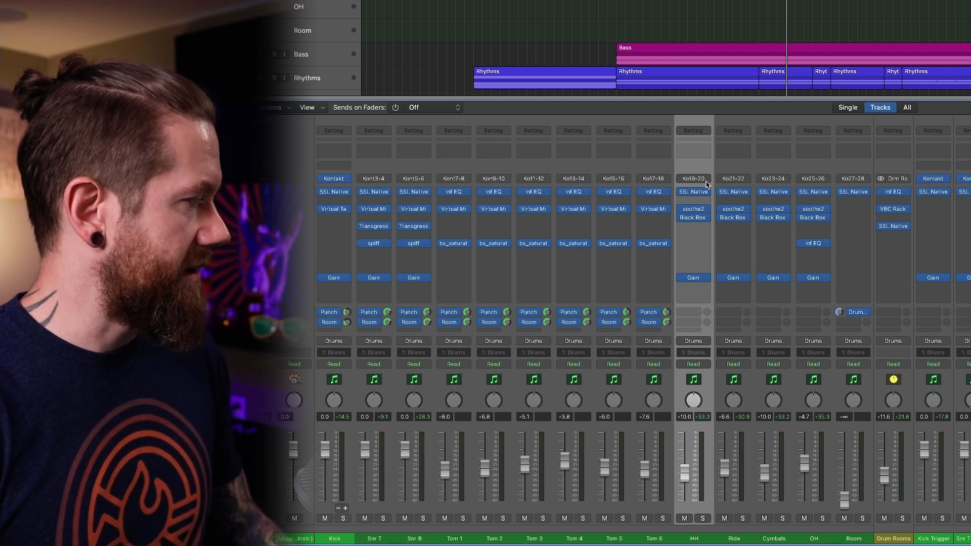
Select the Ride channel and examine the filter and EQ bands of its SSL Native Channel Strip 2.
left_click(741, 173)
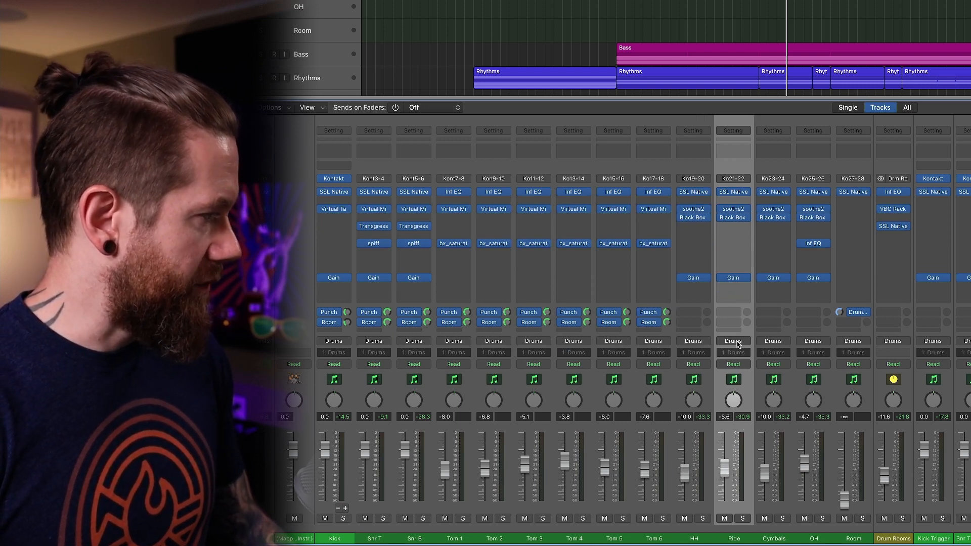
left_click(733, 192)
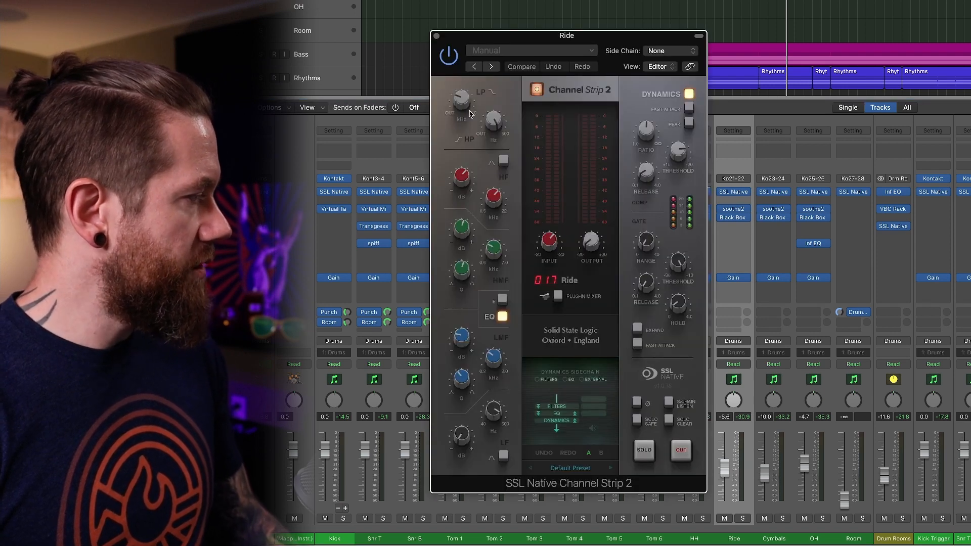
mouse_move(494, 132)
mouse_move(463, 186)
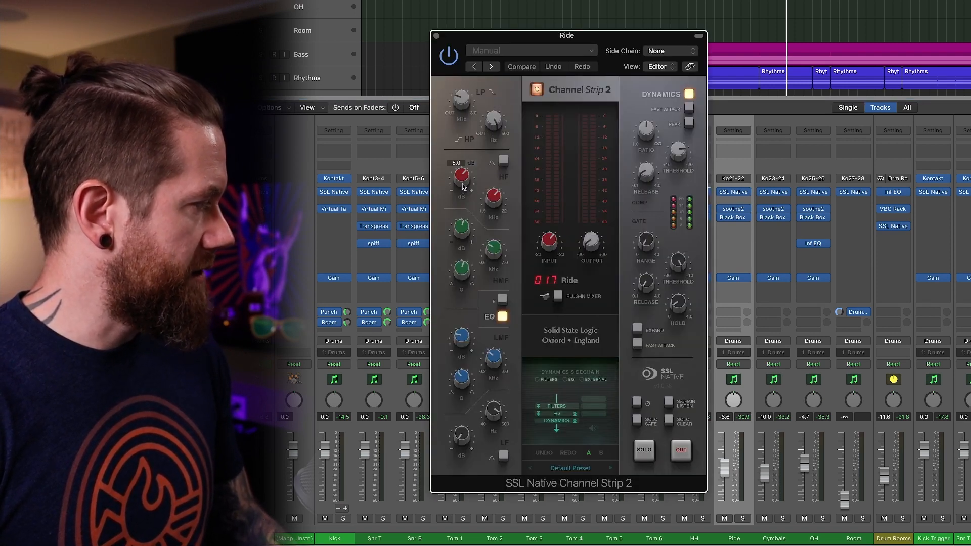
mouse_move(489, 206)
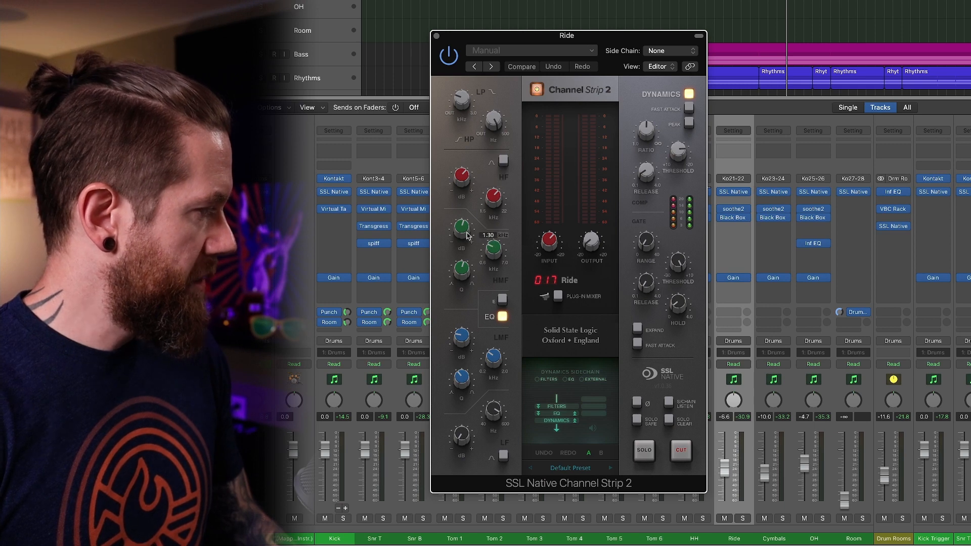
mouse_move(461, 232)
mouse_move(463, 334)
mouse_move(463, 384)
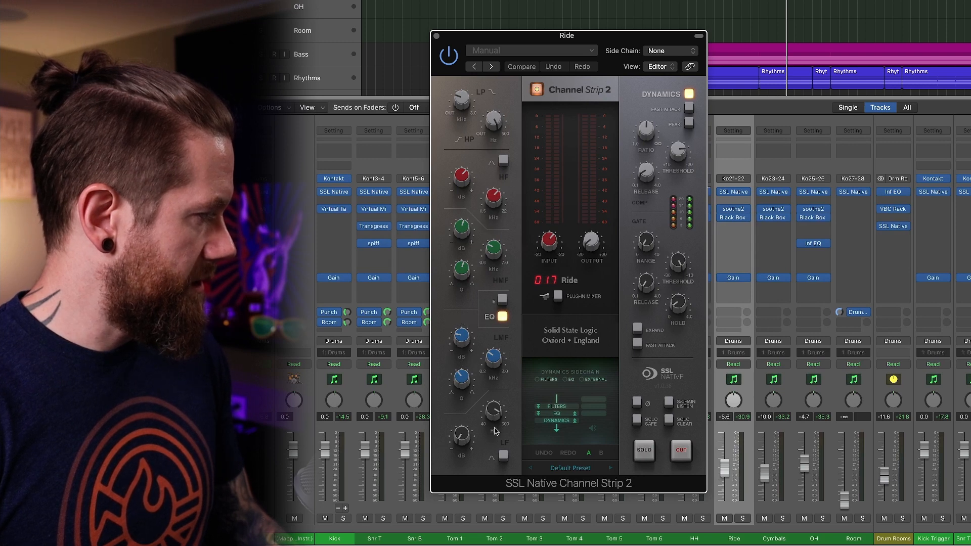
mouse_move(462, 445)
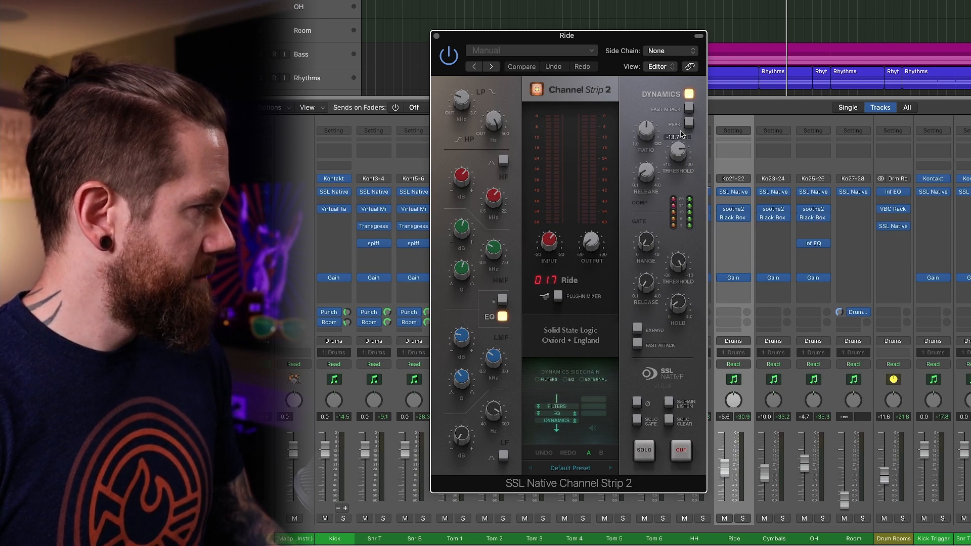
Check the ratio, threshold and release in the Ride channel strip's compressor section, and close the plug-in.
mouse_move(642, 136)
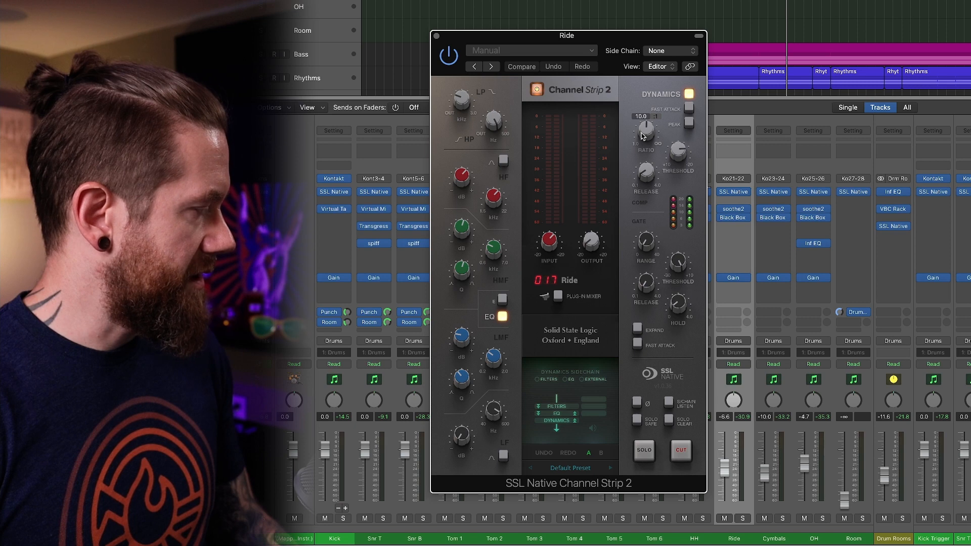
mouse_move(672, 159)
mouse_move(644, 179)
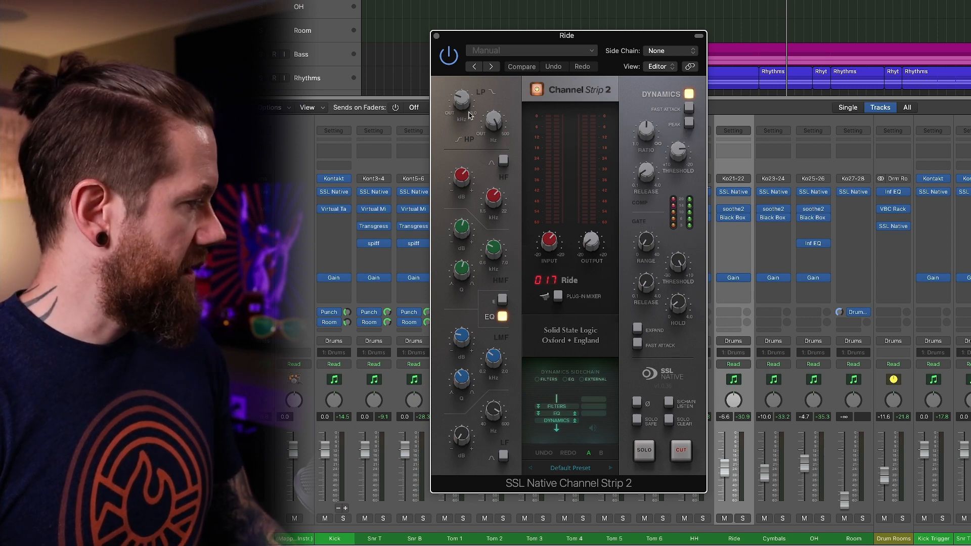
left_click(436, 36)
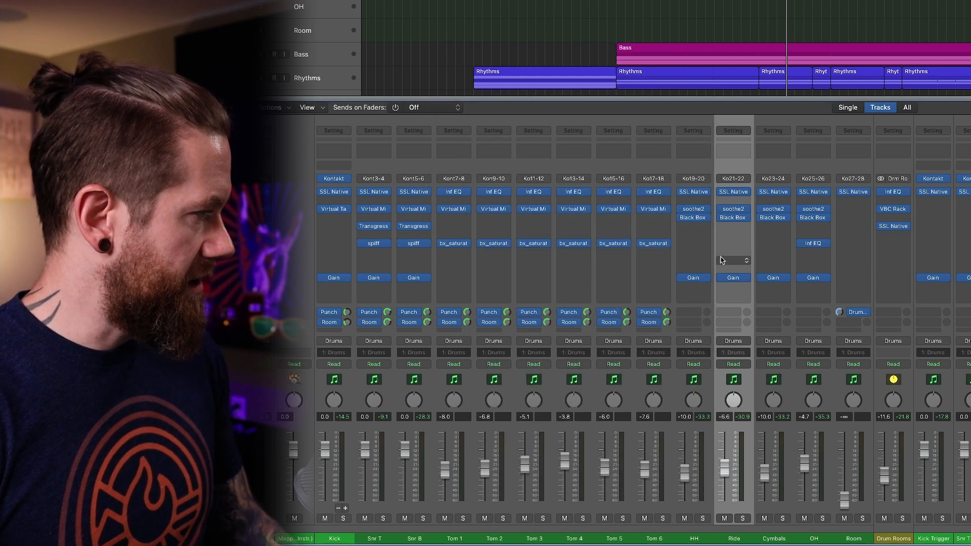
Inspect soothe2 with the Cymbal smooth preset on the Ride channel, viewing its low cut and high cut bands, and close it.
left_click(737, 211)
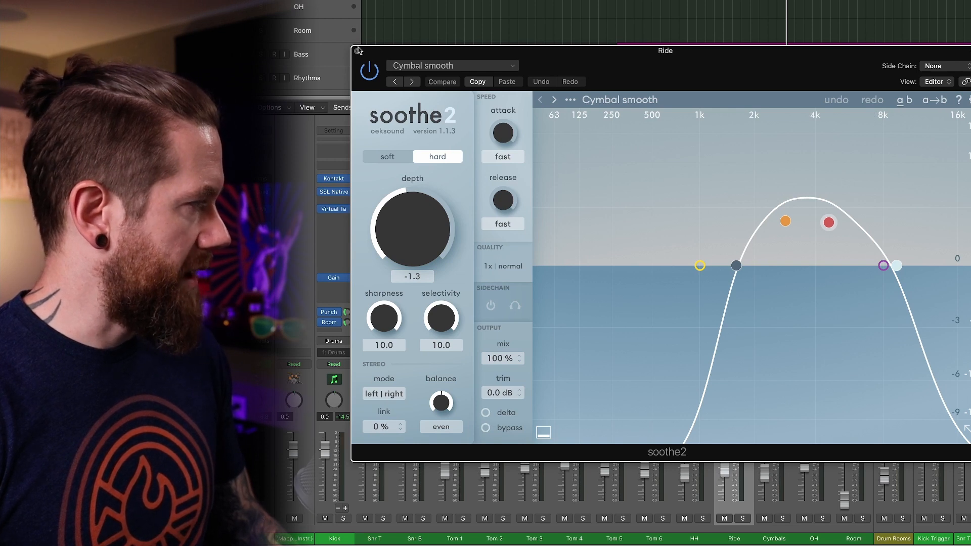
left_click(736, 267)
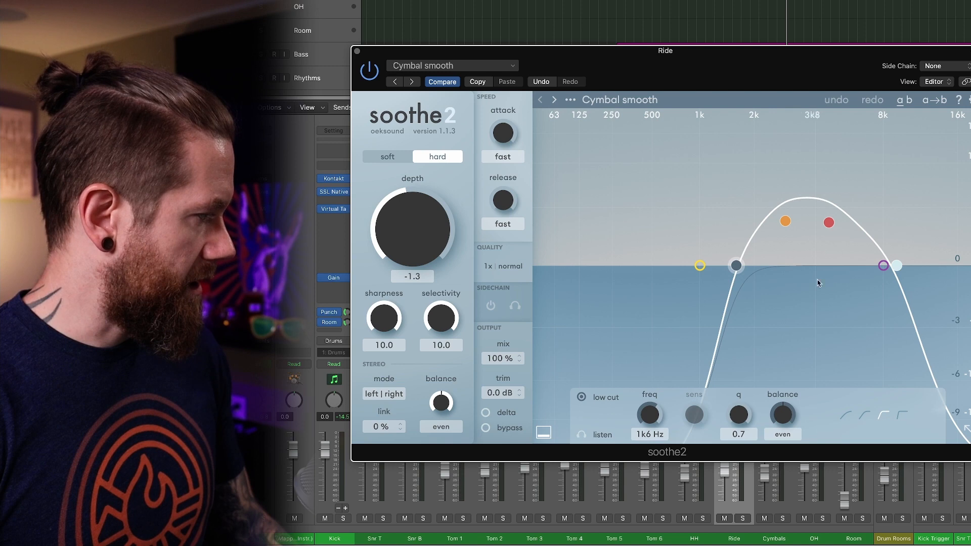
left_click(897, 267)
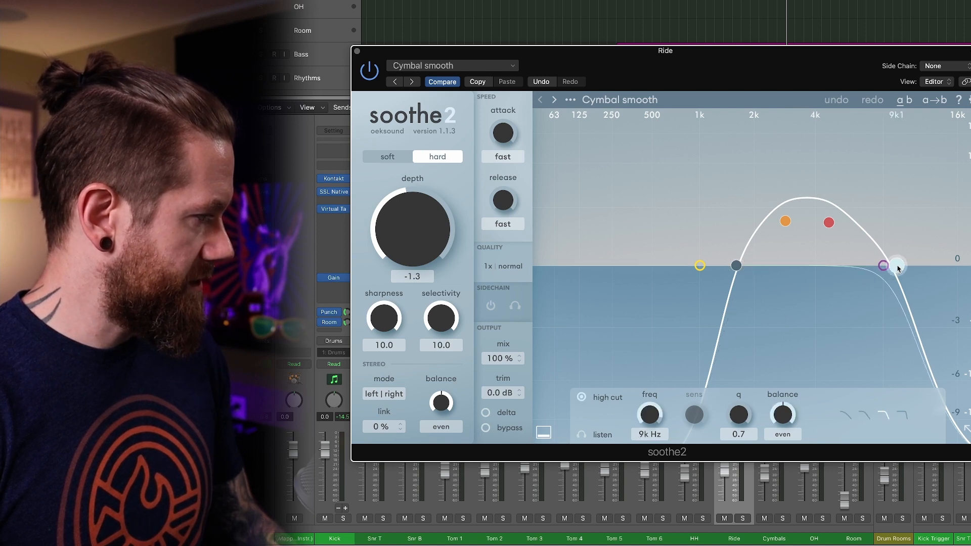
left_click(357, 52)
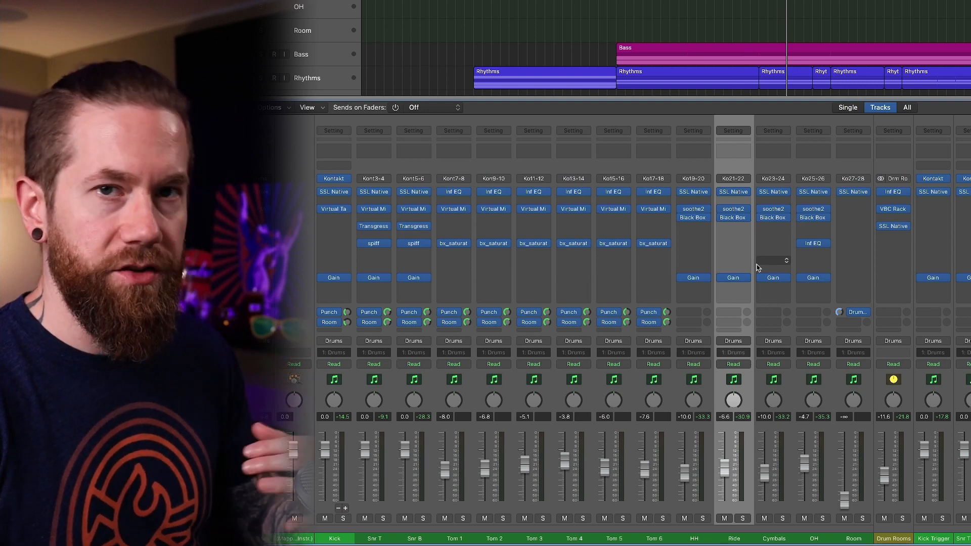
View the Ride channel's Black Box Analog Design HG-2 and Gain plug-in settings, closing each after viewing it.
left_click(733, 217)
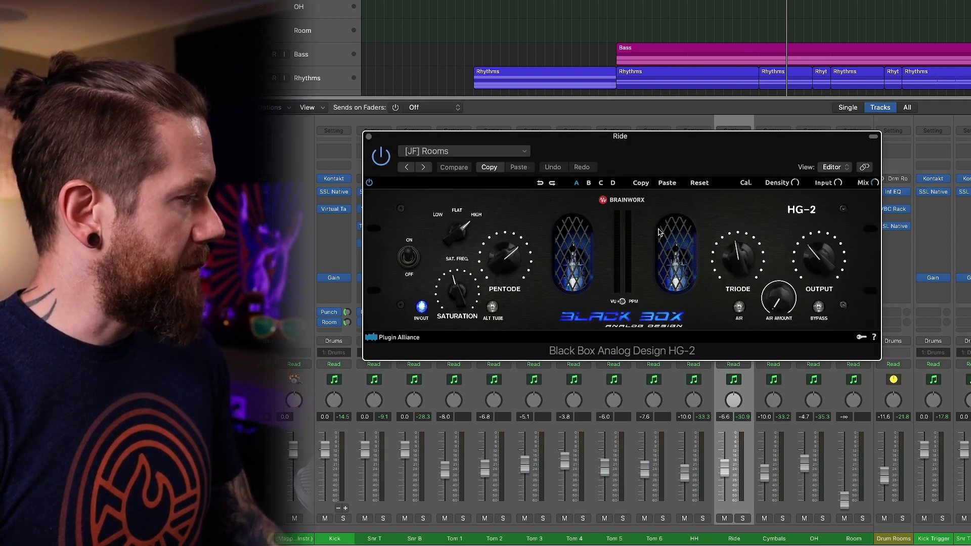
left_click(369, 136)
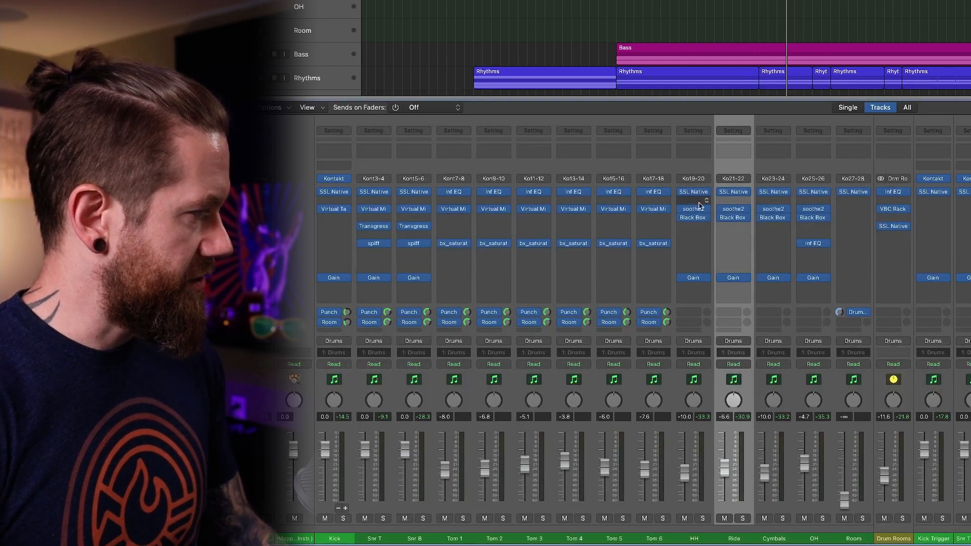
left_click(737, 280)
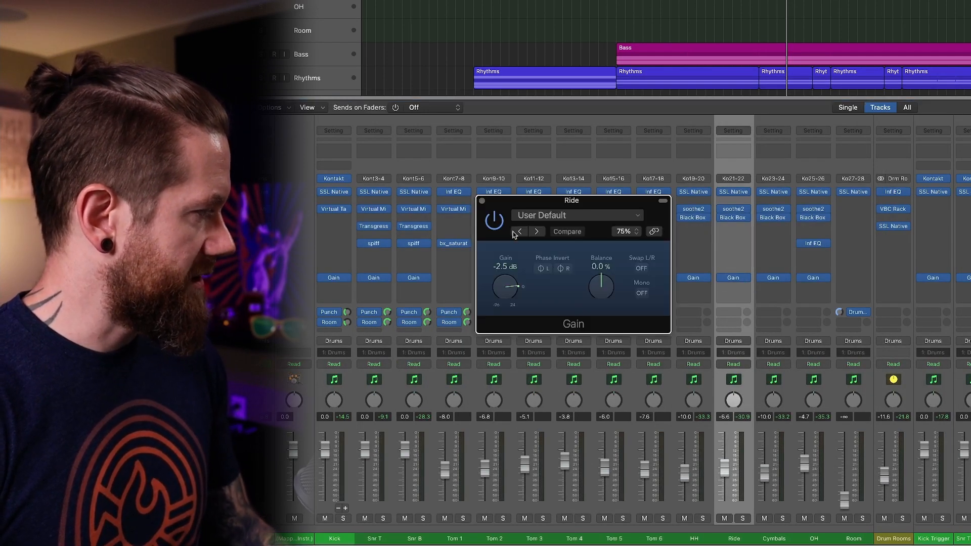
left_click(483, 200)
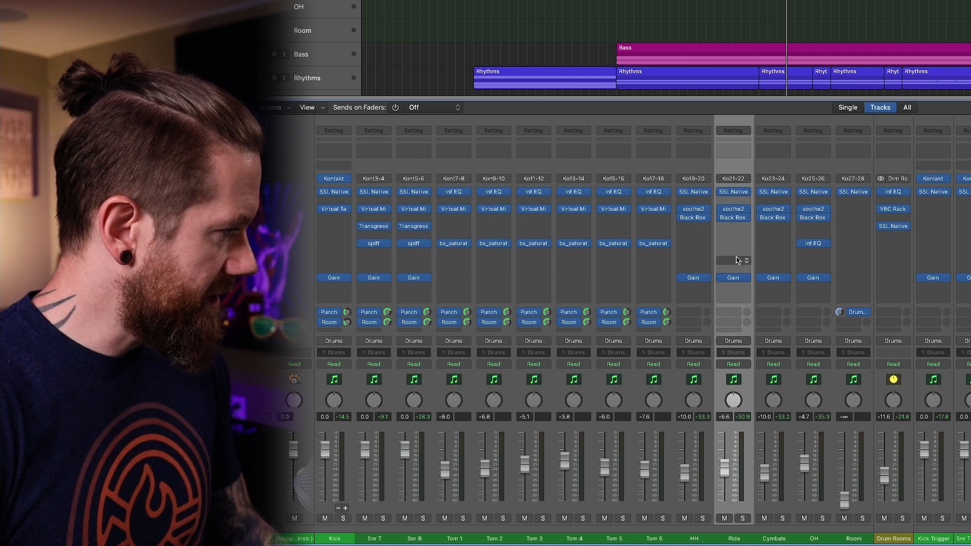
Examine the filter and EQ settings of SSL Native Channel Strip 2 on the Cymbals channel, and close the plug-in.
left_click(774, 191)
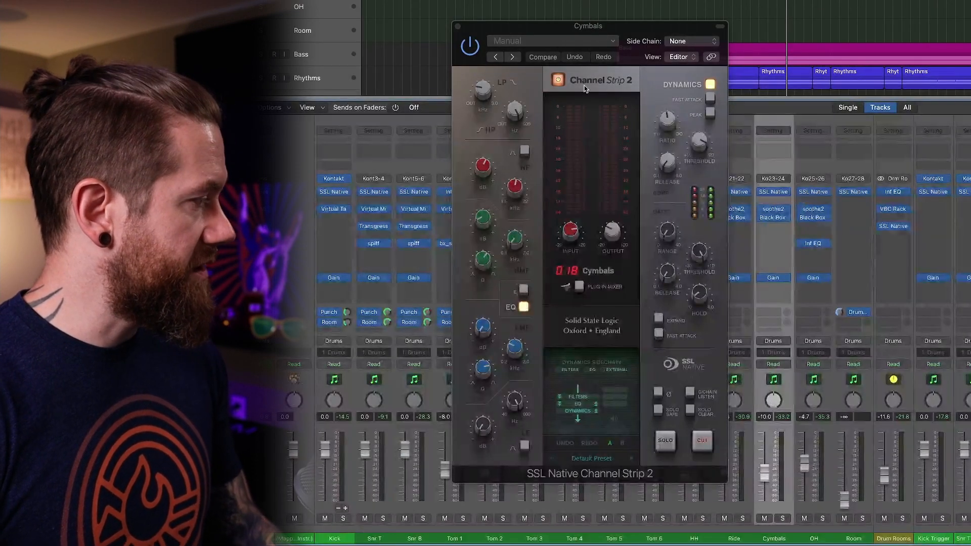
mouse_move(487, 88)
mouse_move(511, 106)
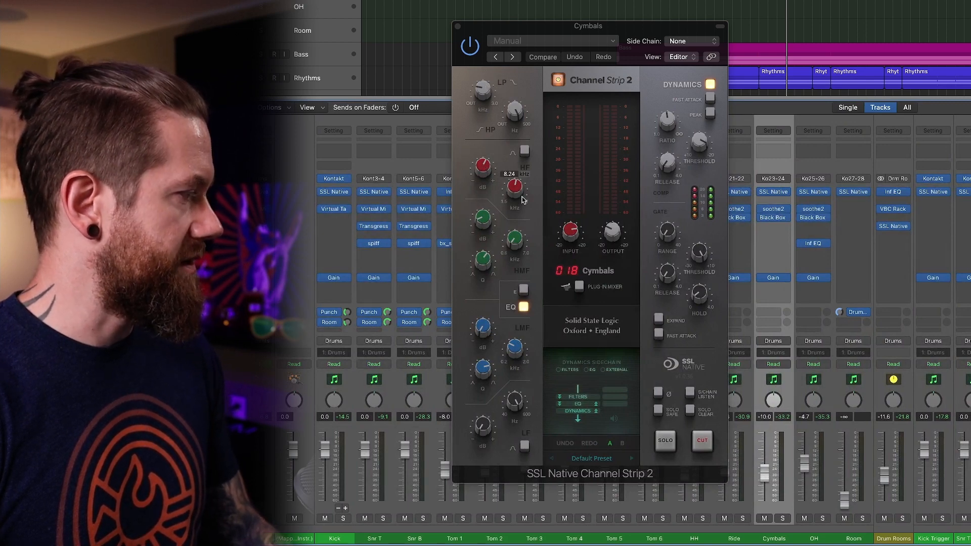
mouse_move(517, 242)
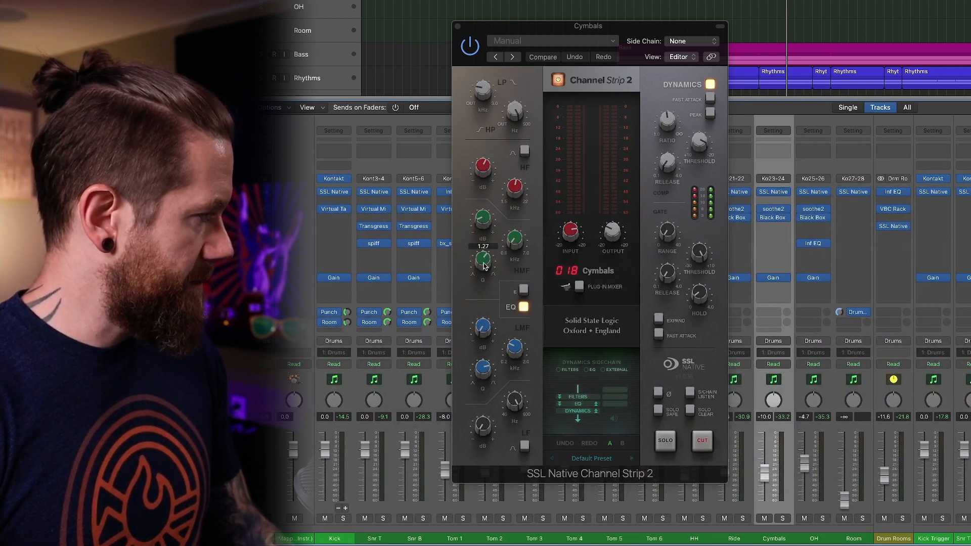
mouse_move(512, 354)
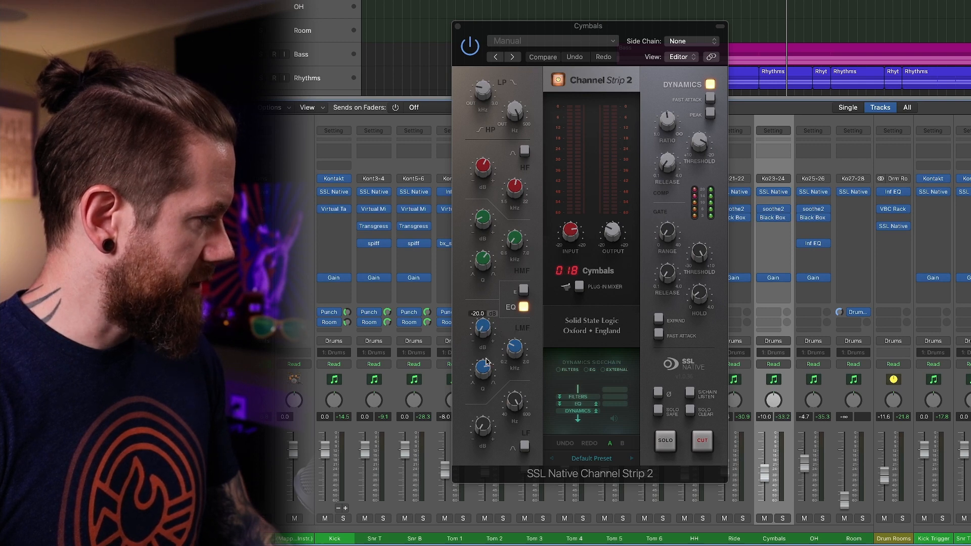
mouse_move(513, 401)
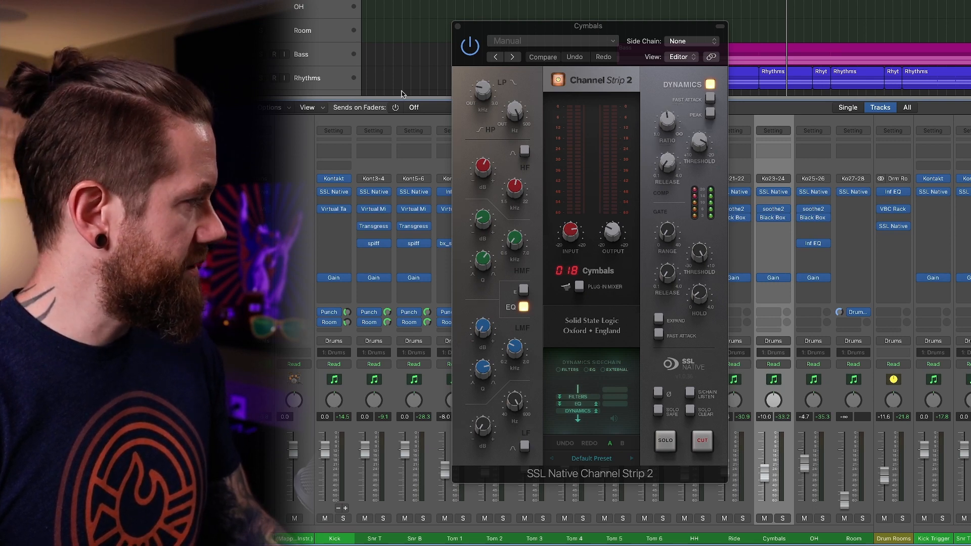
left_click(458, 27)
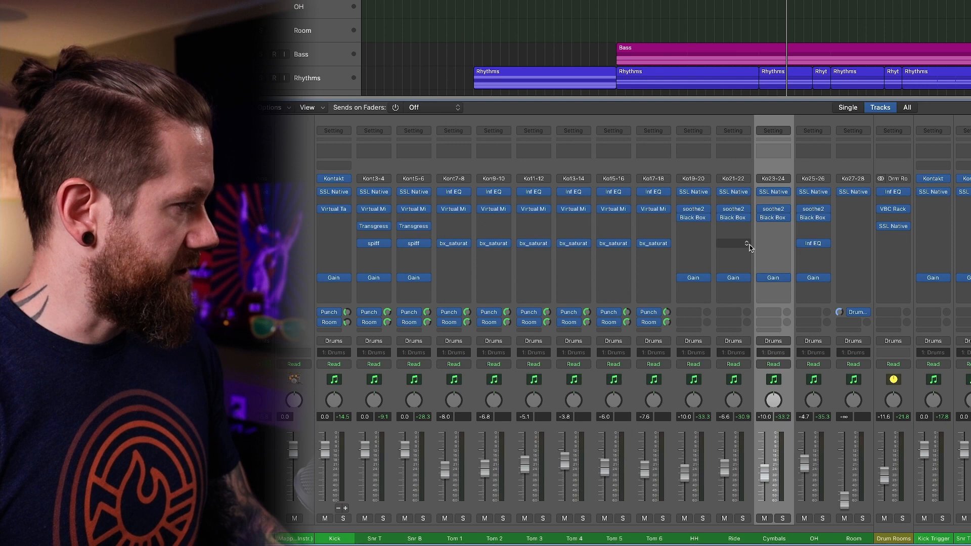
Review the remaining Cymbals channel plug-ins, soothe2, Black Box Analog Design HG-2 and Gain, closing each after viewing it.
left_click(773, 211)
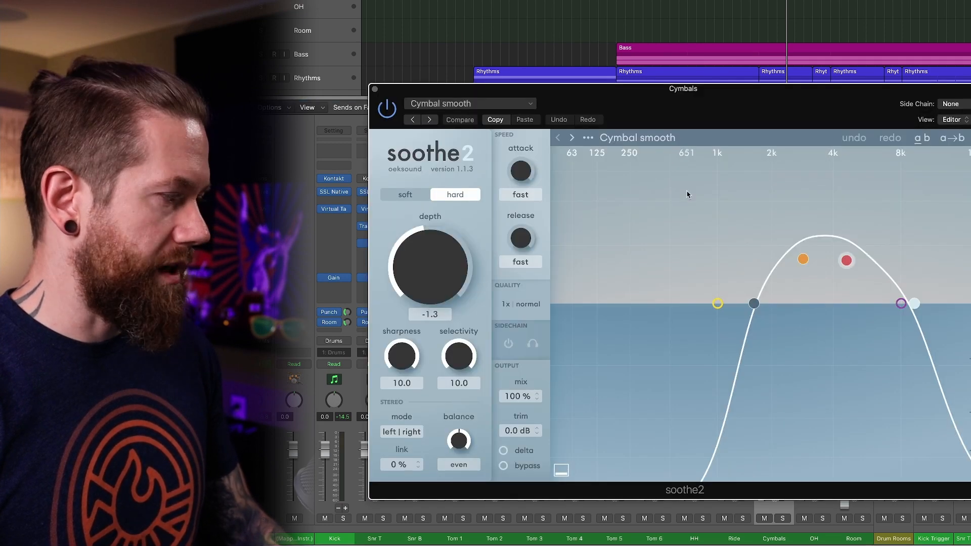
left_click(373, 90)
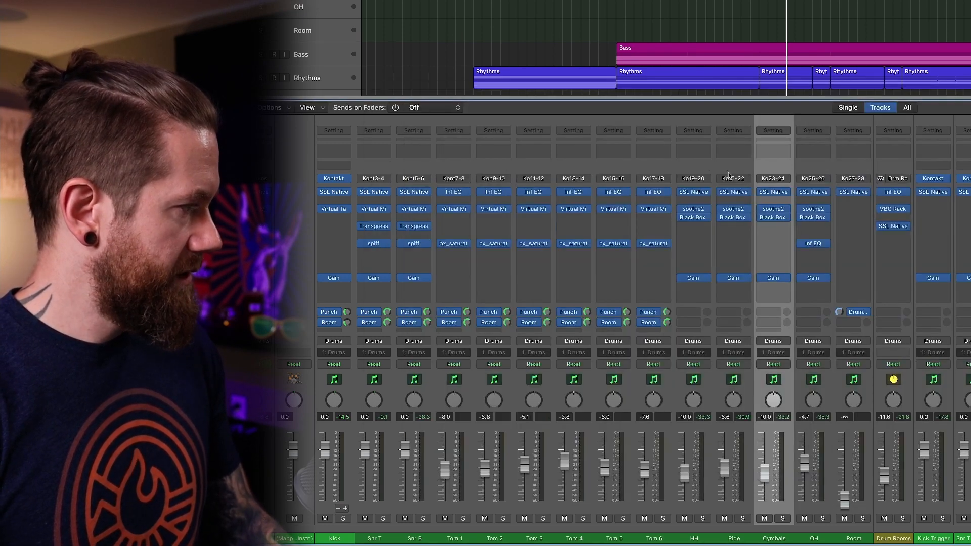
left_click(772, 220)
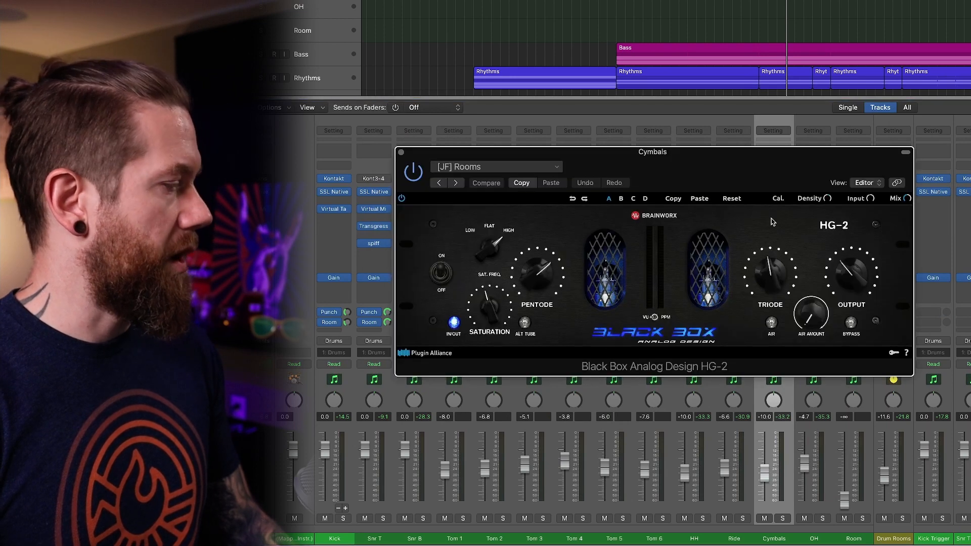
left_click(401, 152)
left_click(773, 278)
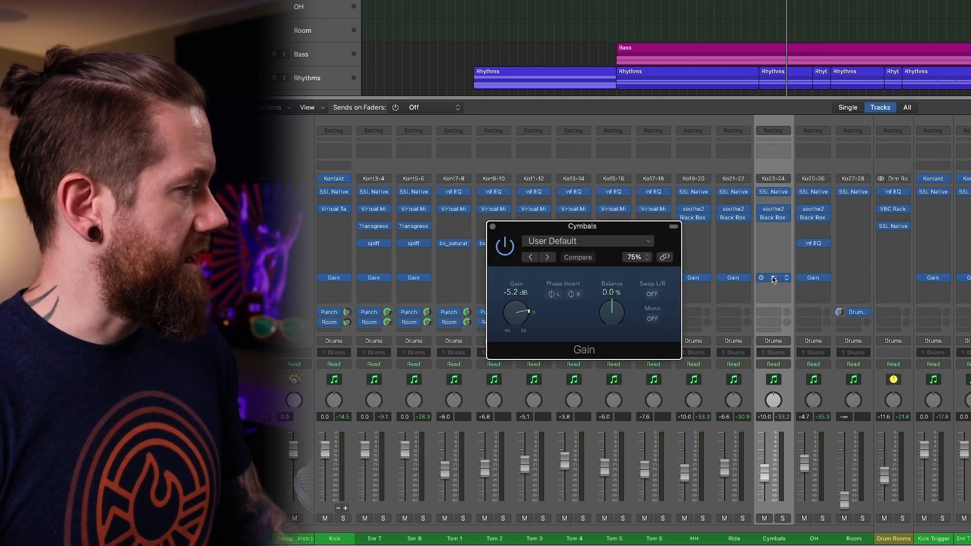
left_click(492, 227)
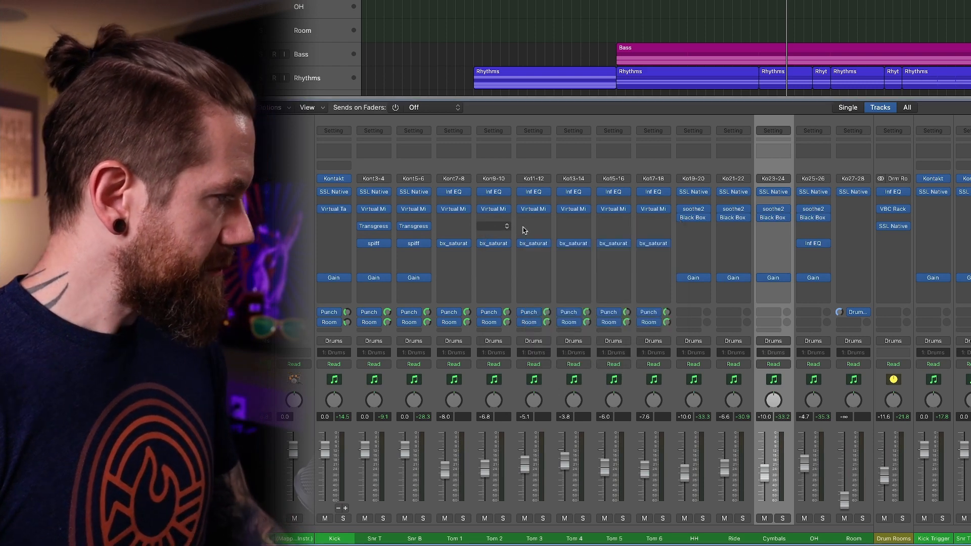
Examine the filter, EQ and compressor settings of SSL Native Channel Strip 2 on the OH channel, and close the plug-in.
left_click(806, 170)
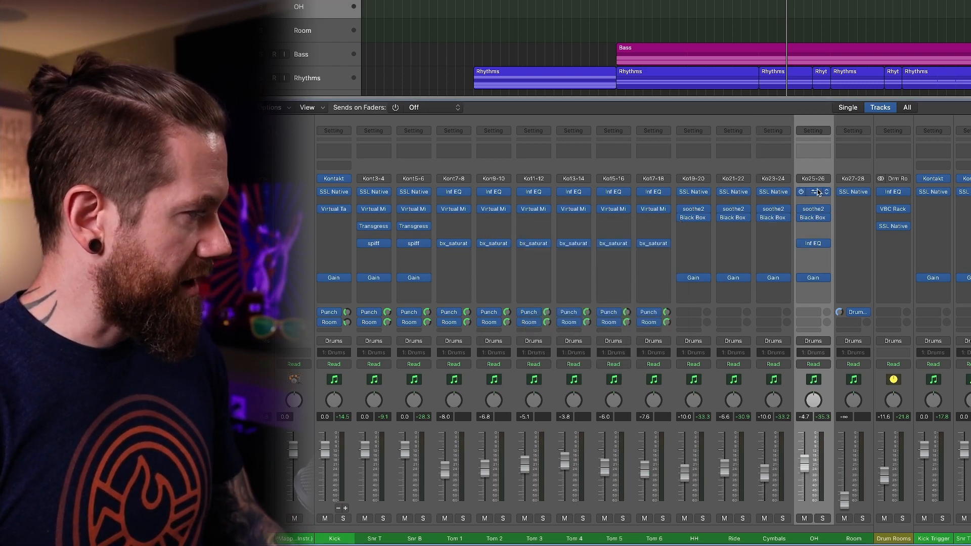
left_click(814, 191)
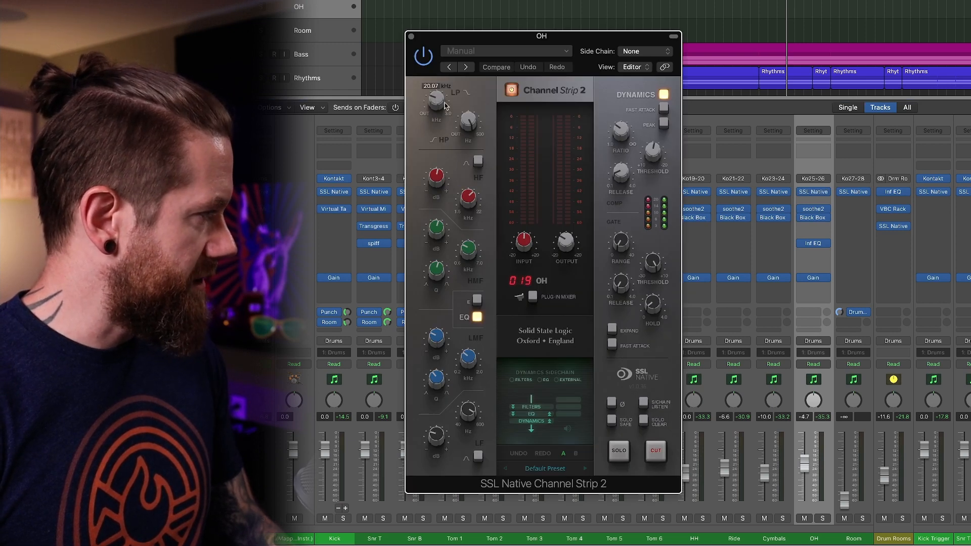
mouse_move(470, 191)
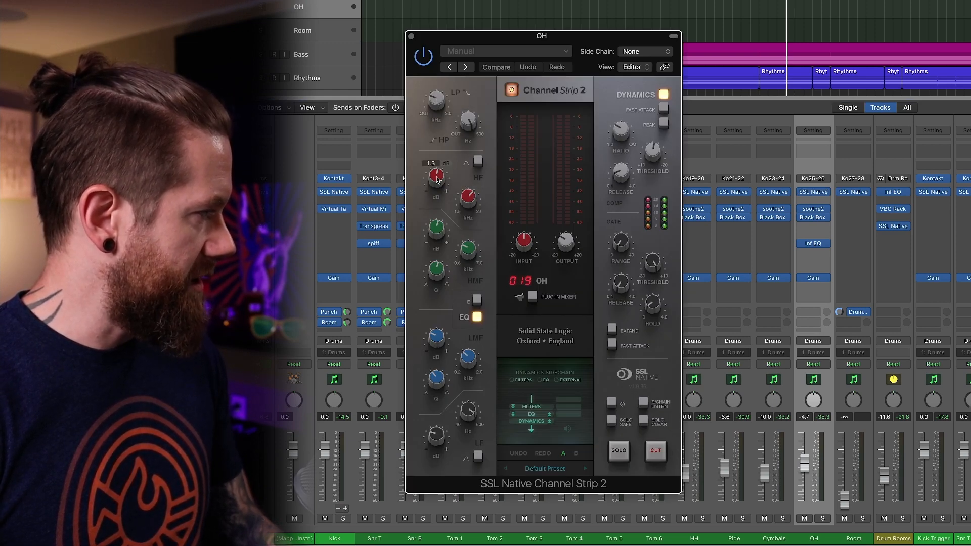
mouse_move(462, 250)
mouse_move(439, 340)
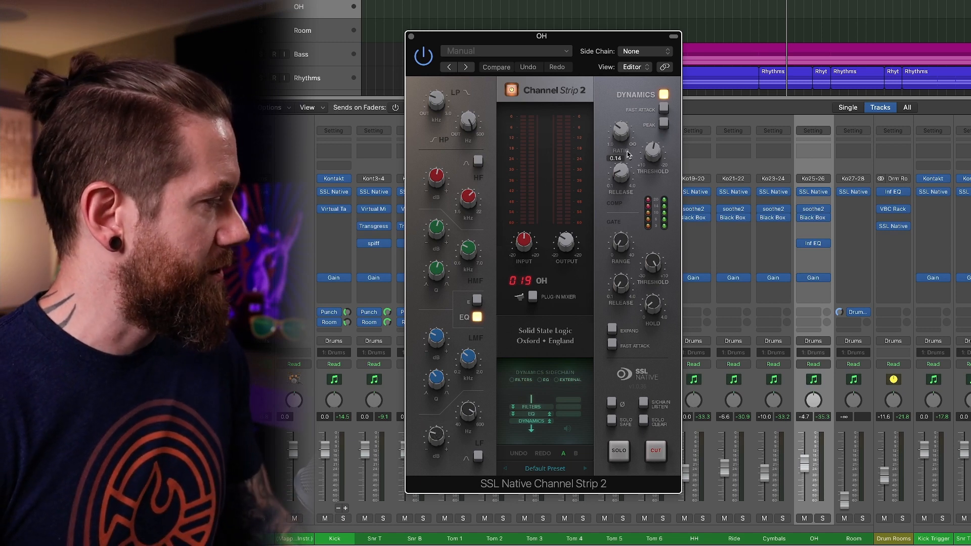
mouse_move(615, 129)
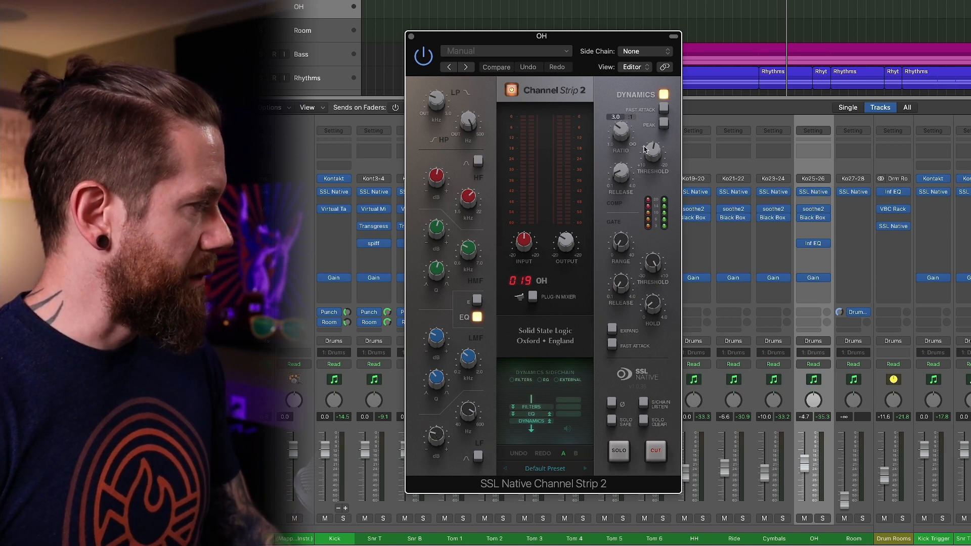
mouse_move(630, 174)
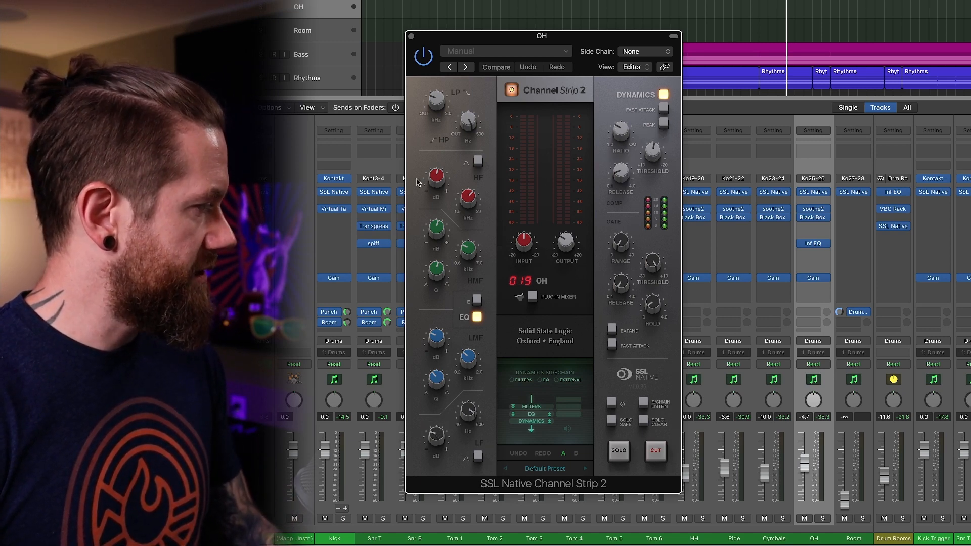
left_click(411, 36)
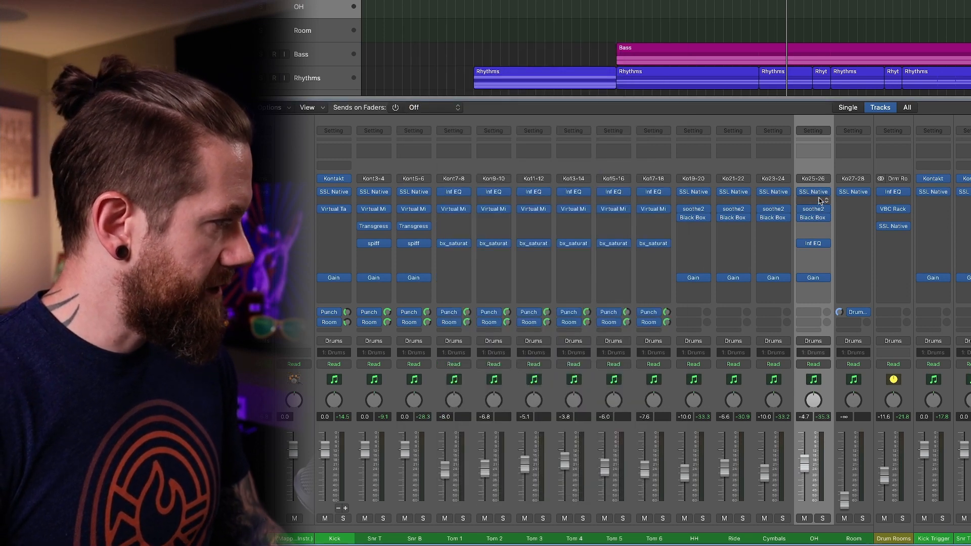
View the OH channel's soothe2 and Black Box Analog Design HG-2 settings, closing each plug-in after viewing it.
left_click(811, 211)
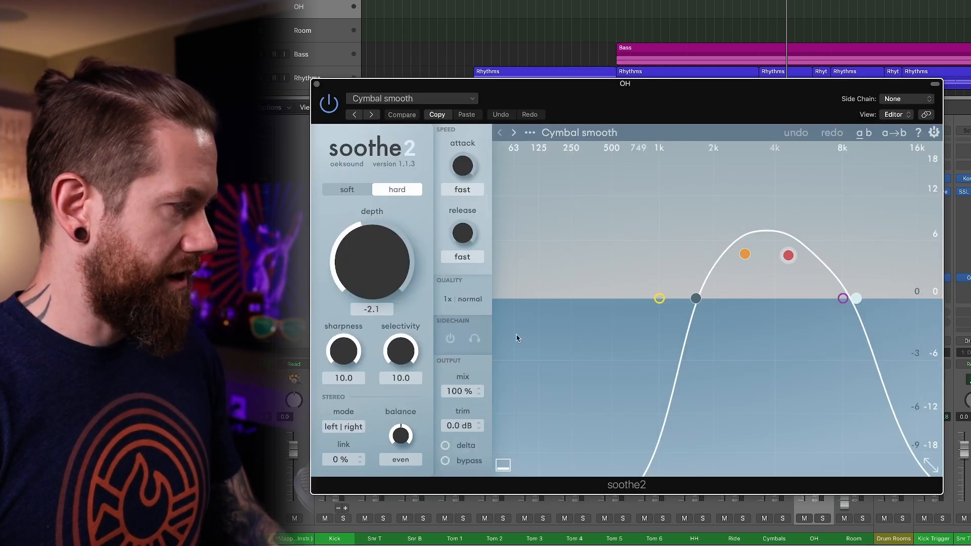
left_click(316, 85)
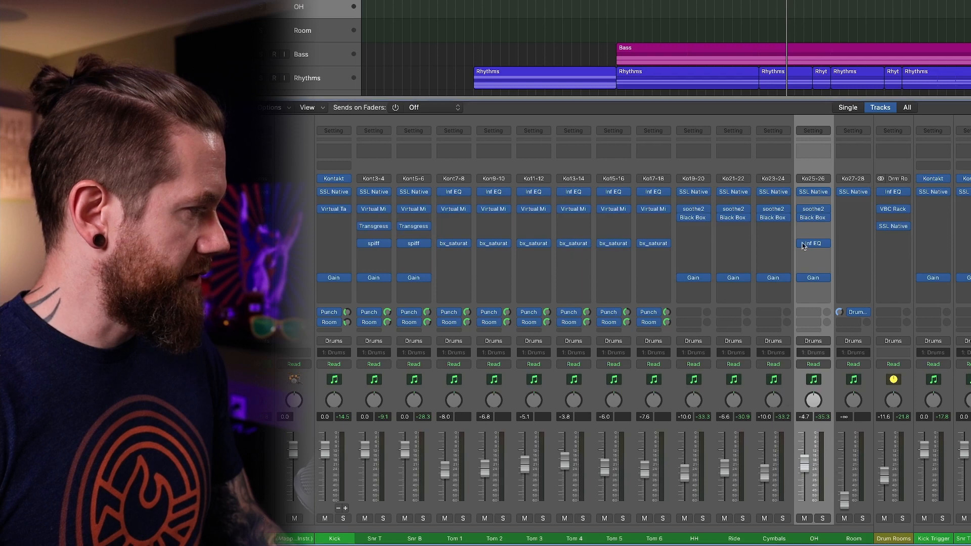
left_click(817, 219)
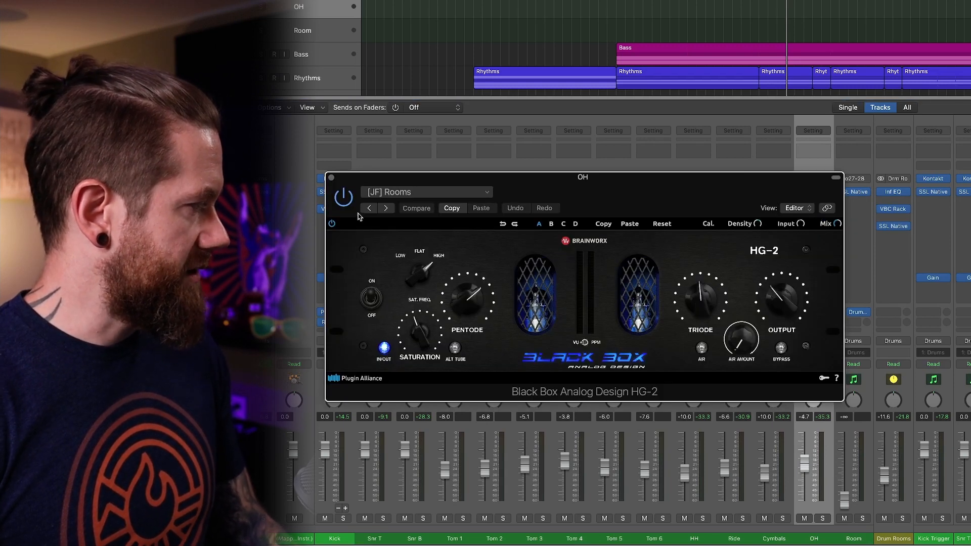
left_click(331, 178)
Remove the empty Infinity EQ from the OH channel after viewing it, and check and close the channel's Gain plug-in.
mouse_move(818, 246)
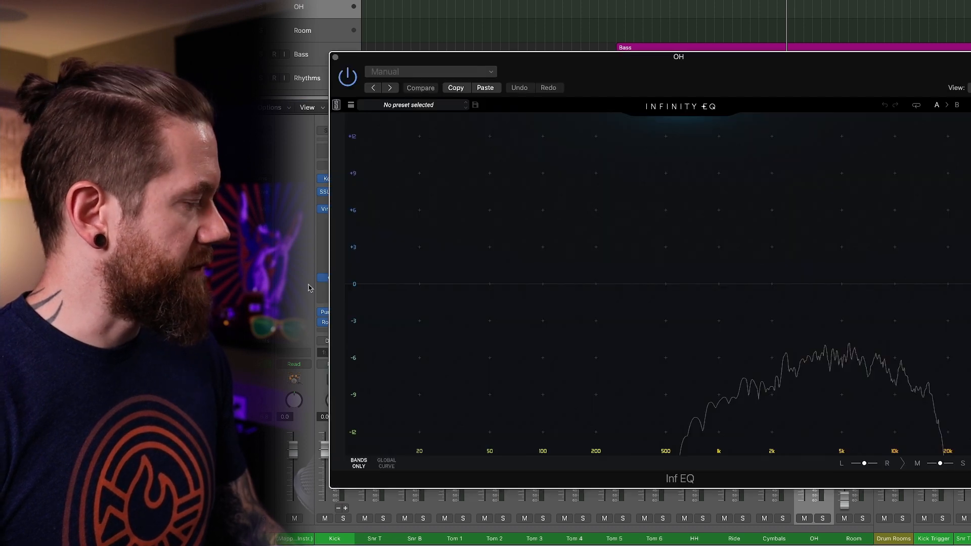
left_click(334, 58)
mouse_move(824, 248)
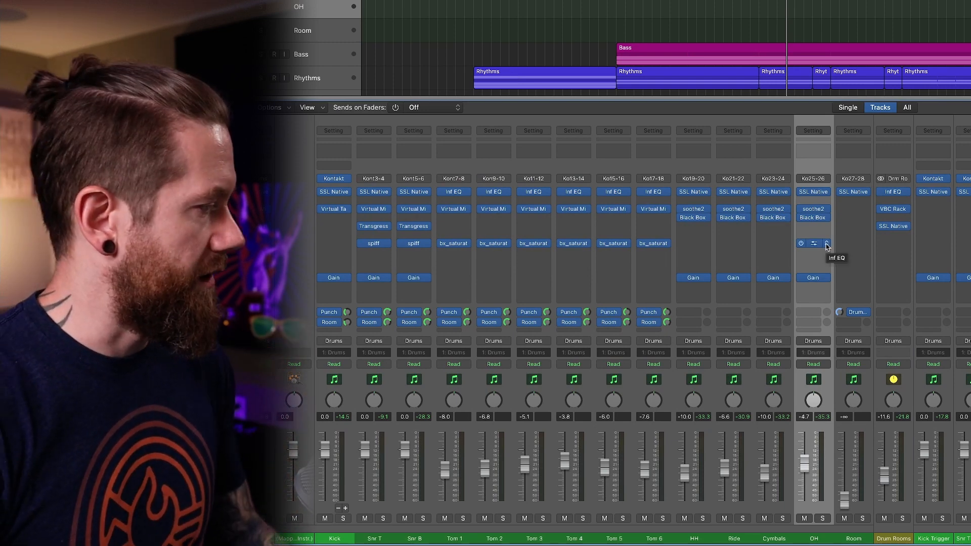
left_click(826, 247)
key("Escape")
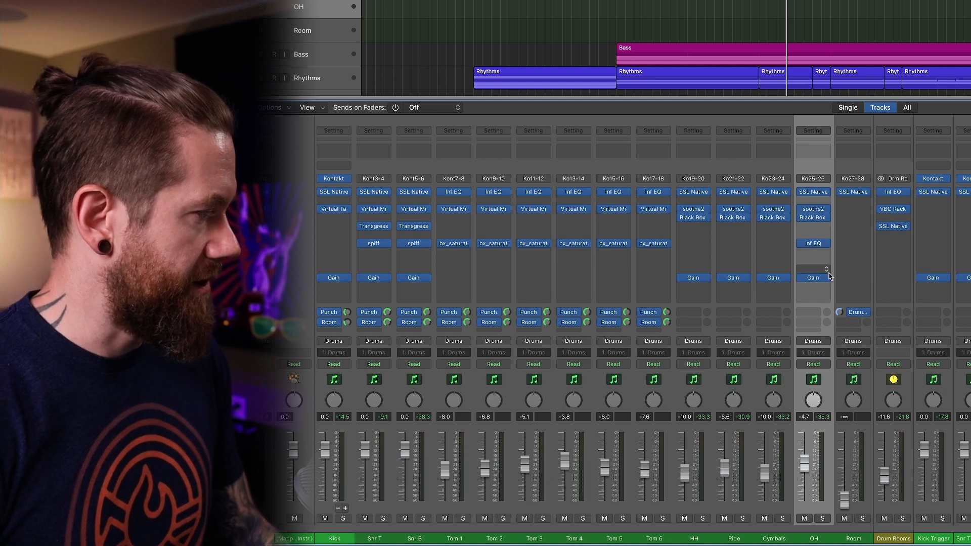
left_click(814, 279)
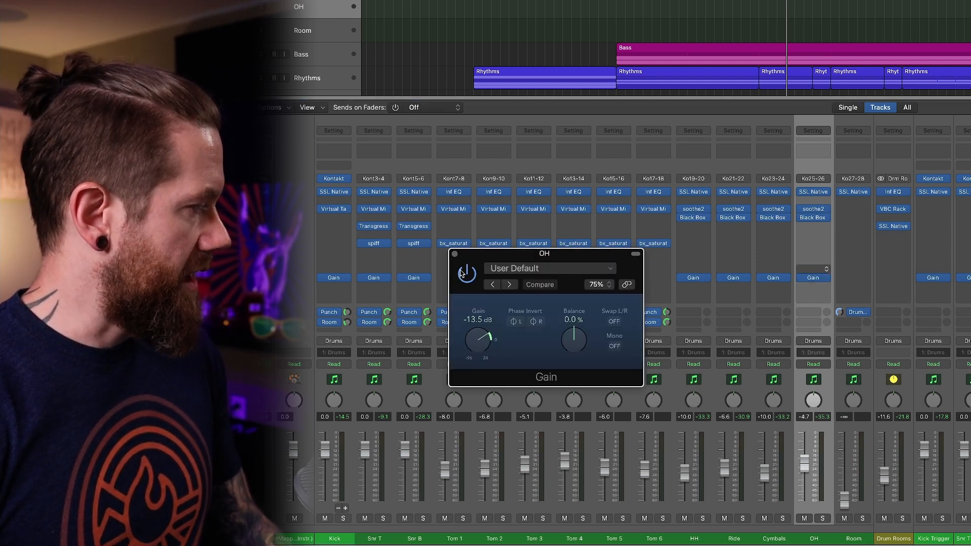
left_click(454, 254)
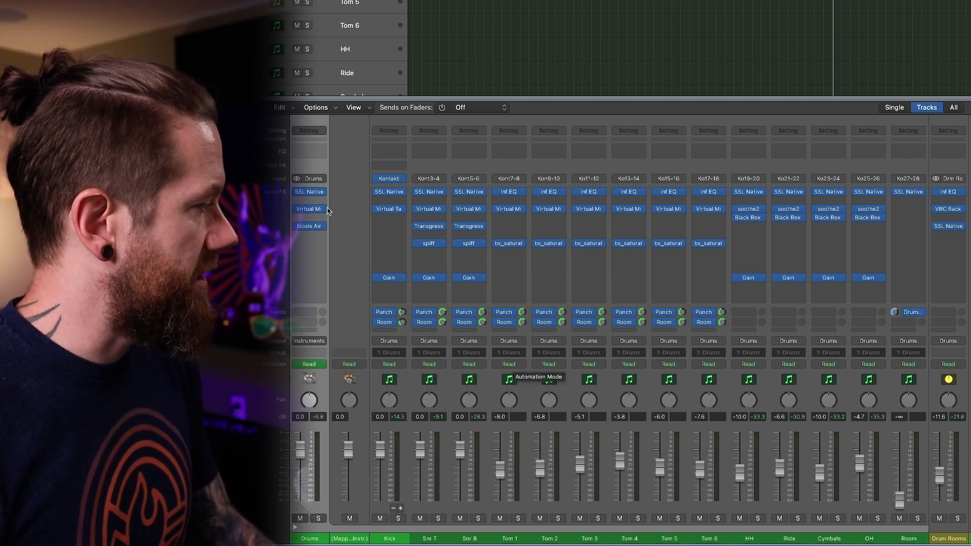
Review SSL Native Bus Compressor 2 and Virtual Mix Rack on the Drums bus, closing each plug-in after viewing it.
left_click(312, 194)
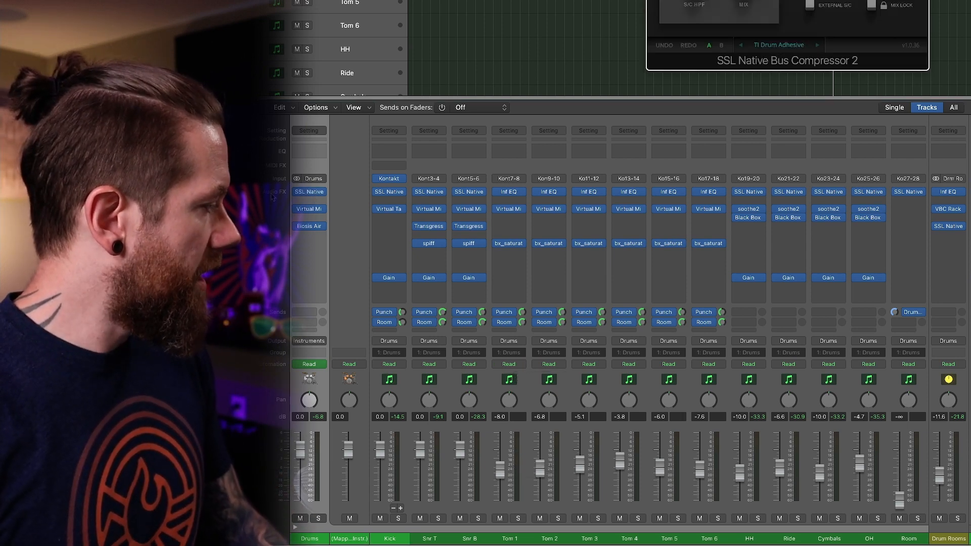
left_click_drag(826, 0, 661, 93)
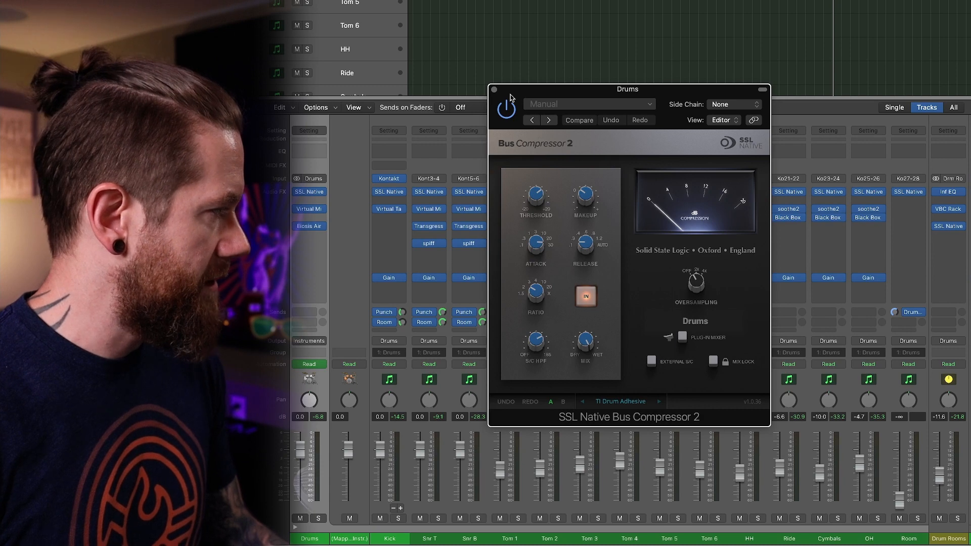
left_click(494, 90)
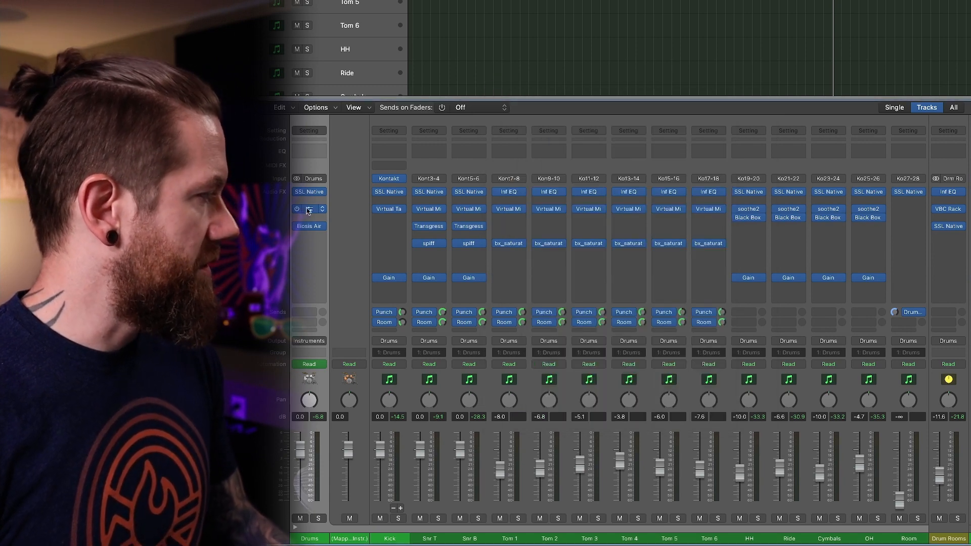
left_click(309, 210)
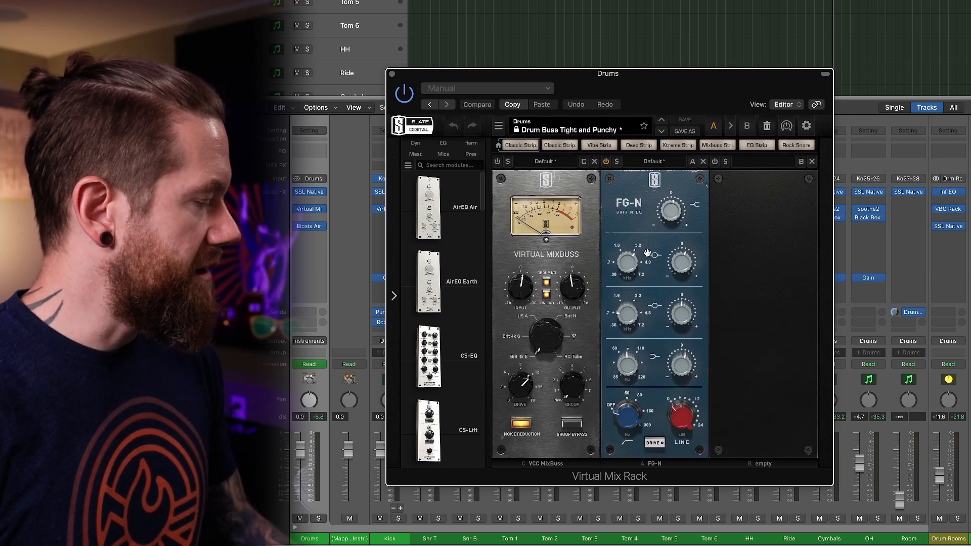
left_click(392, 74)
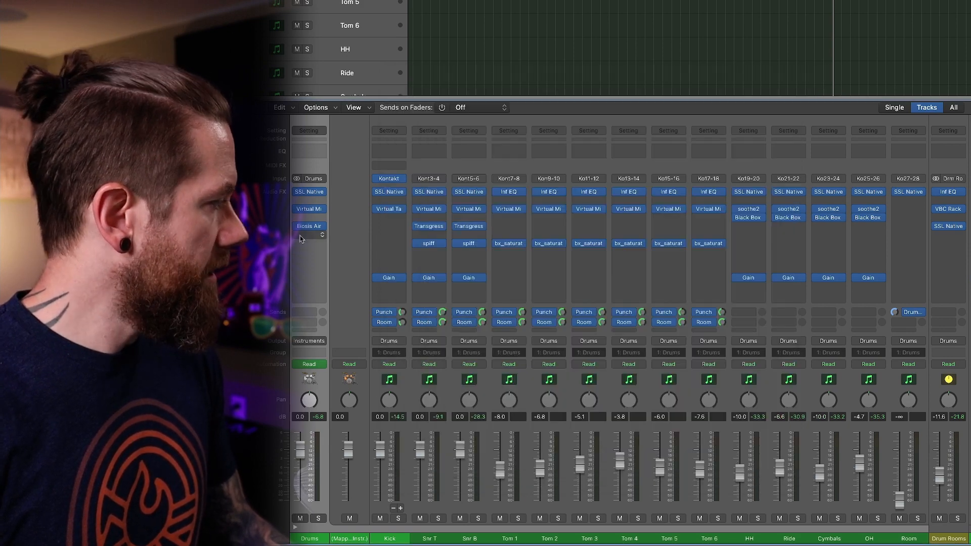
Examine the Phone Voice curve and Strength control of Eiosis AirEQ Premium on the Drums bus, and close the plug-in.
left_click(307, 226)
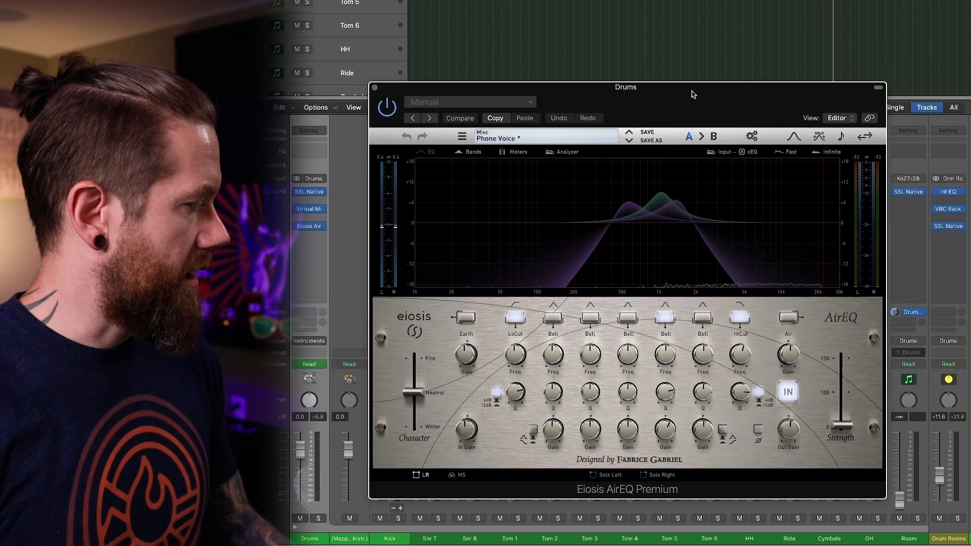
left_click_drag(692, 93, 702, 88)
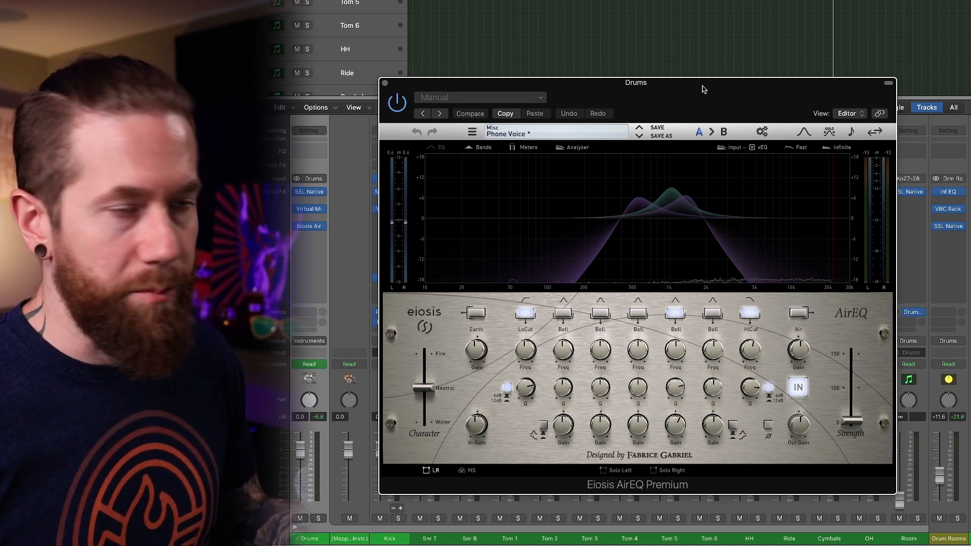
left_click_drag(699, 89, 701, 88)
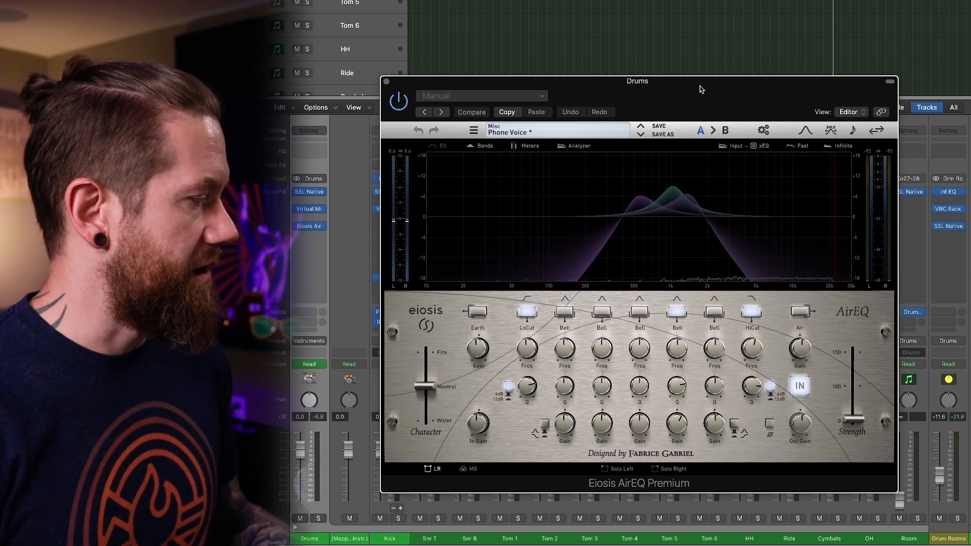
mouse_move(860, 423)
left_mouse_down()
mouse_move(860, 359)
mouse_move(859, 422)
left_mouse_up()
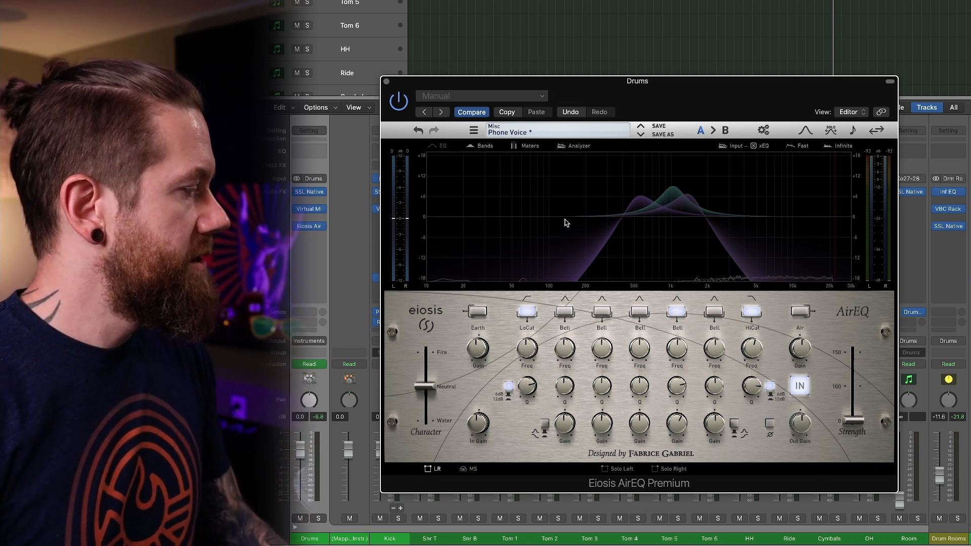
left_click_drag(849, 421, 844, 441)
left_click(385, 81)
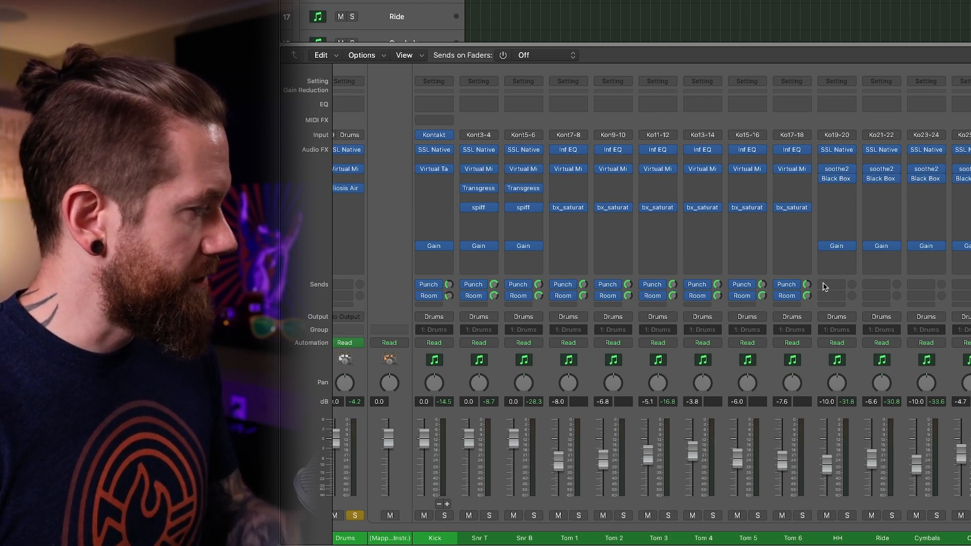
Check Tom 6's Punch send routing, and open the Punch bus's spiff, Virtual Mix Rack and Gain plug-ins, closing only Gain.
left_click(787, 285)
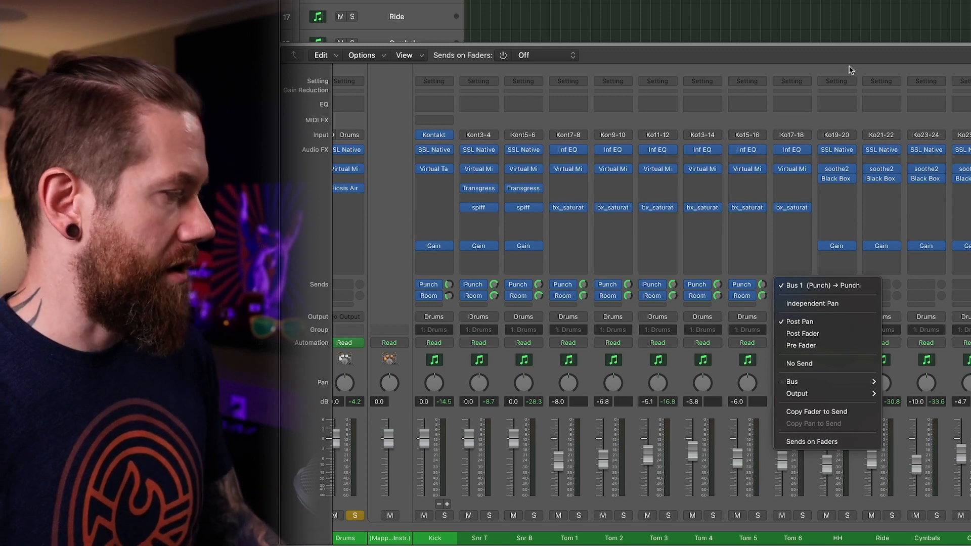
left_click(850, 70)
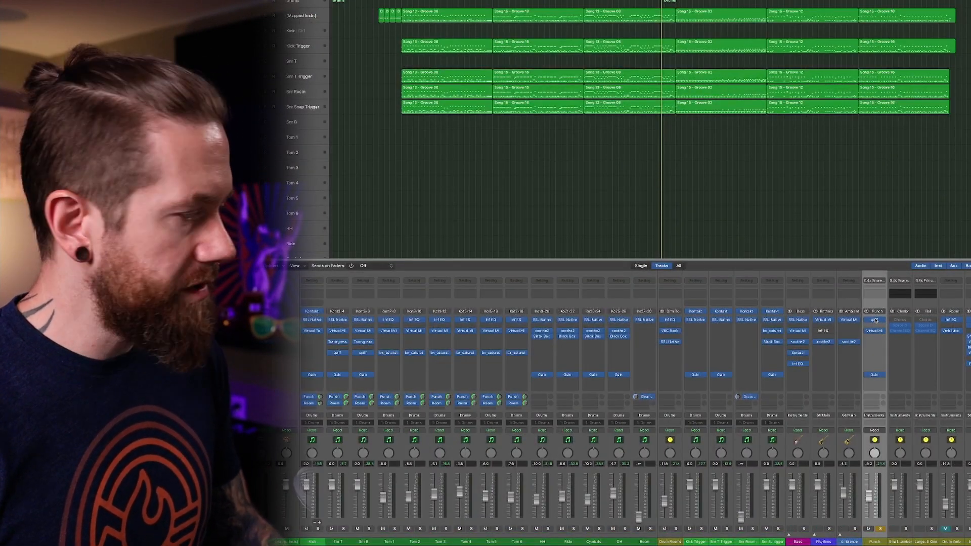
left_click(875, 320)
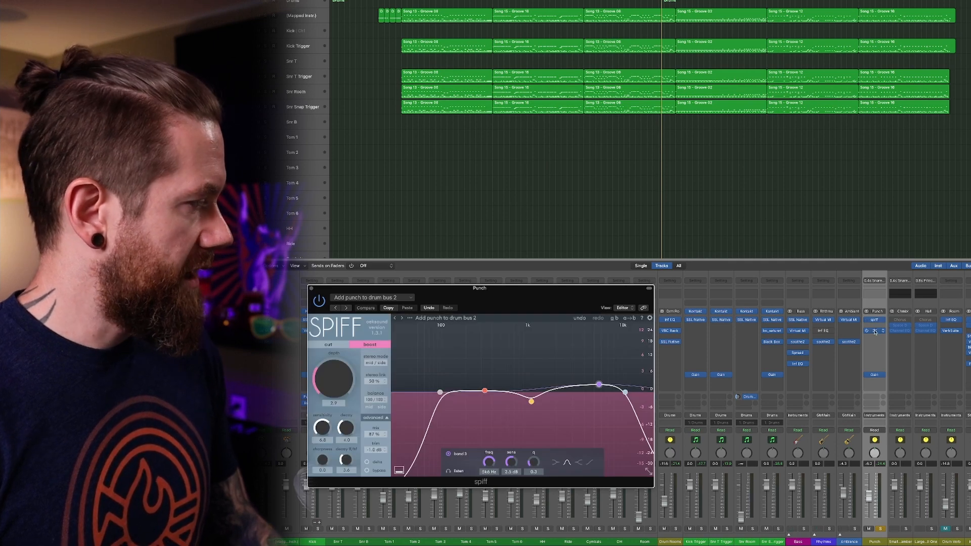
left_click(875, 331)
left_click(876, 376)
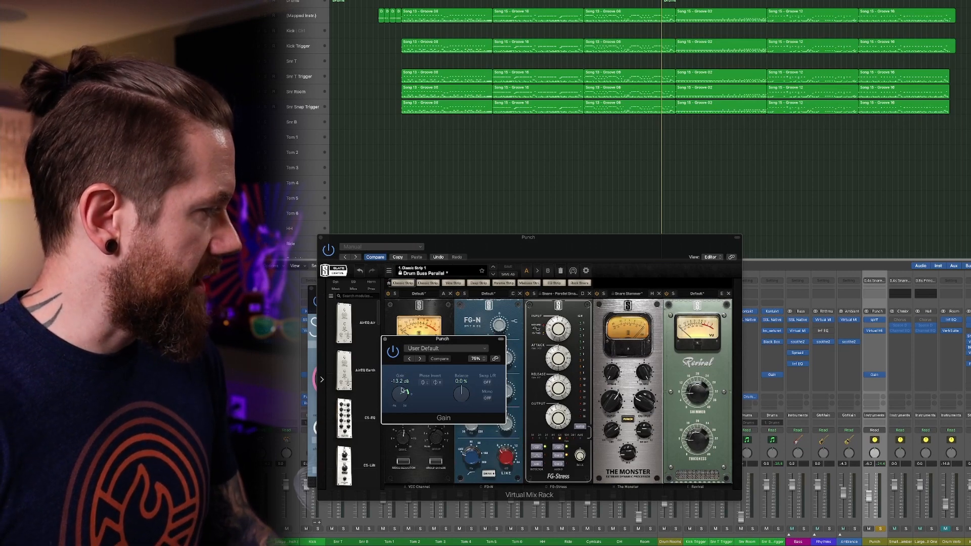
left_click(385, 340)
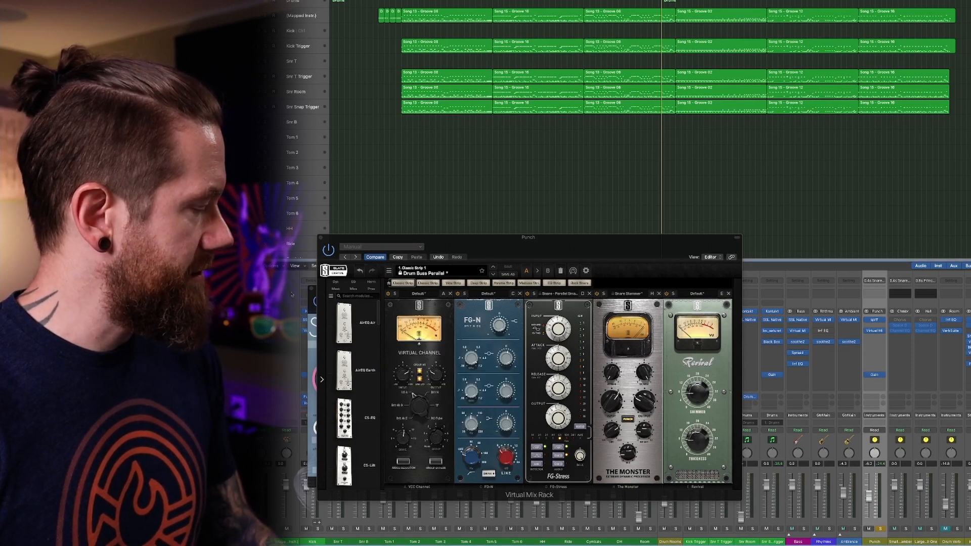
Examine the Virtual Mix Rack modules and spiff's Add punch to drum bus 2 settings on the Punch bus, and close both.
left_click(504, 252)
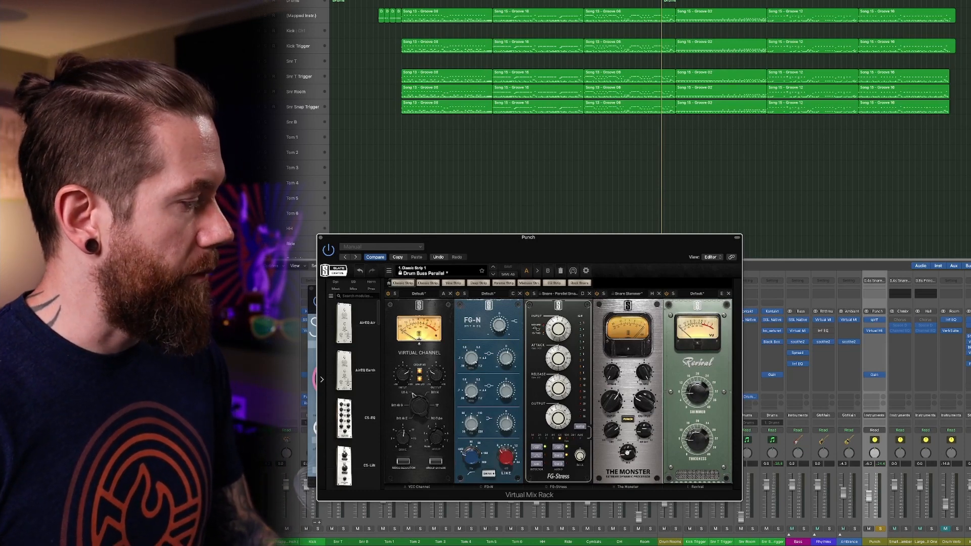
mouse_move(628, 453)
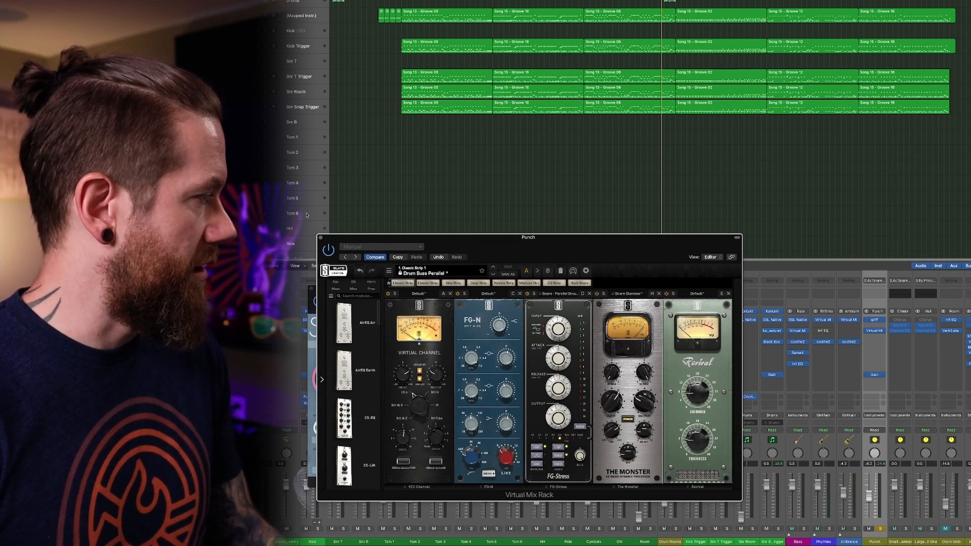
left_click(321, 238)
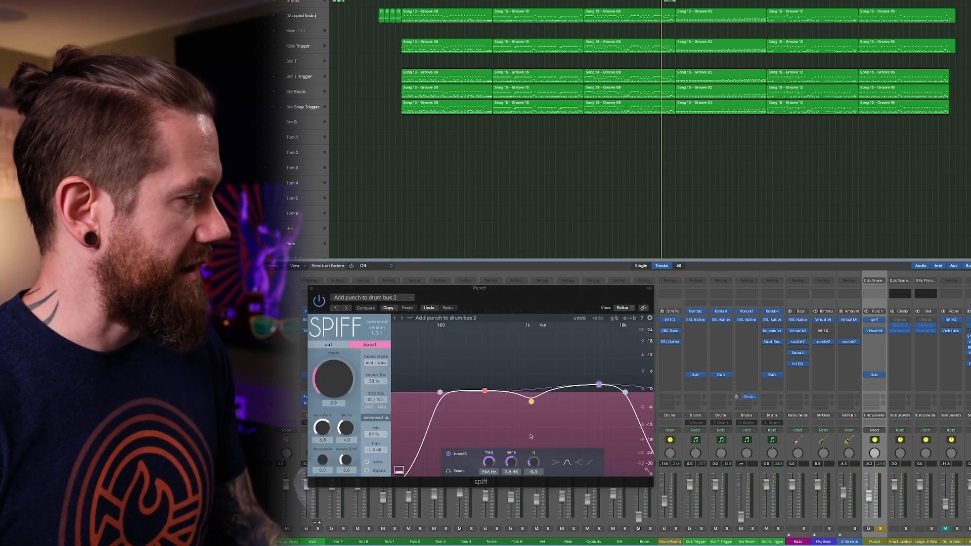
left_click(310, 289)
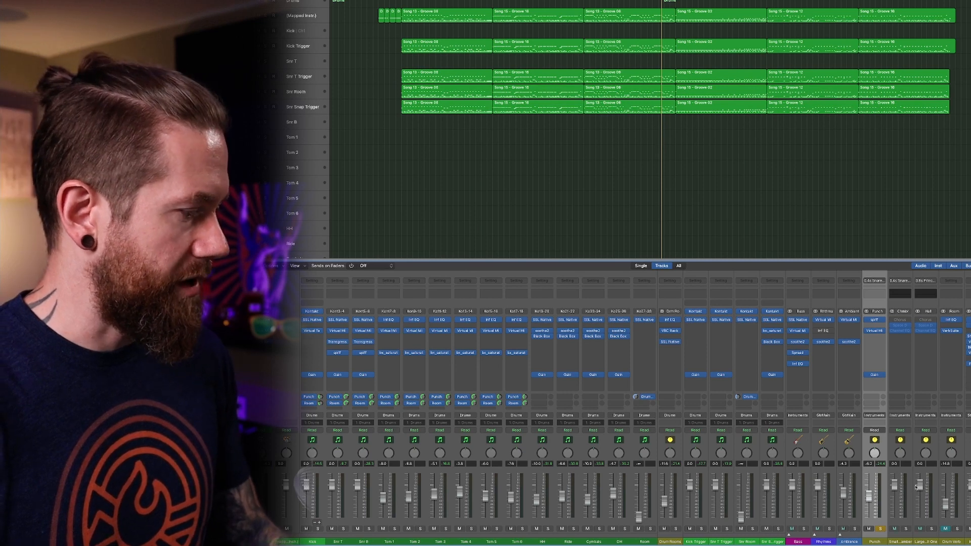
Select the Rhythms channel and play back the drums, restarting from the beginning of the third groove region before stopping.
left_click(824, 535)
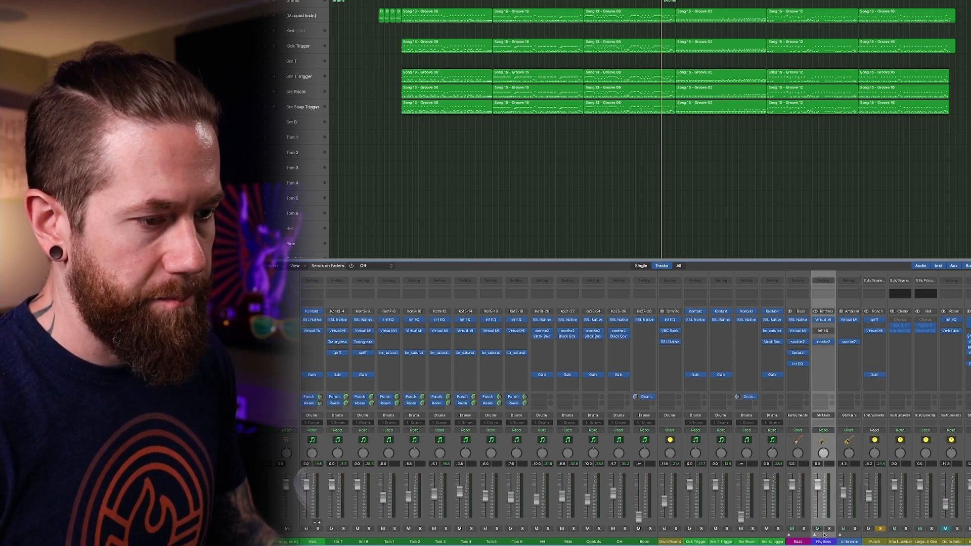
key("space")
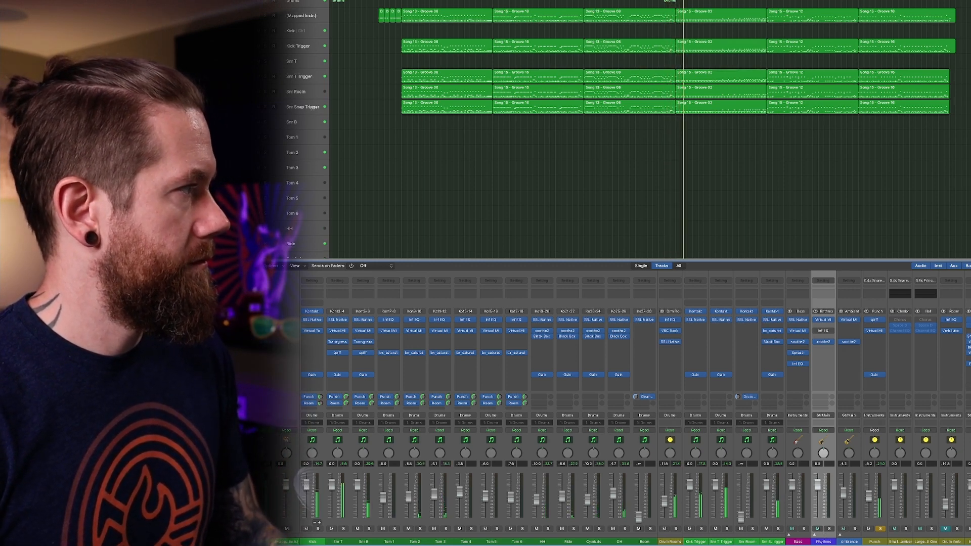
left_click(584, 0)
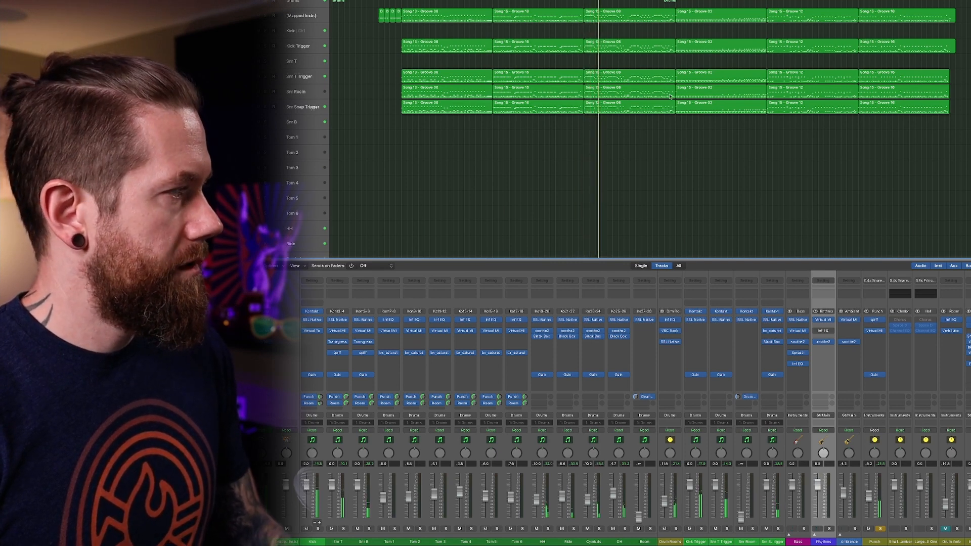
key("space")
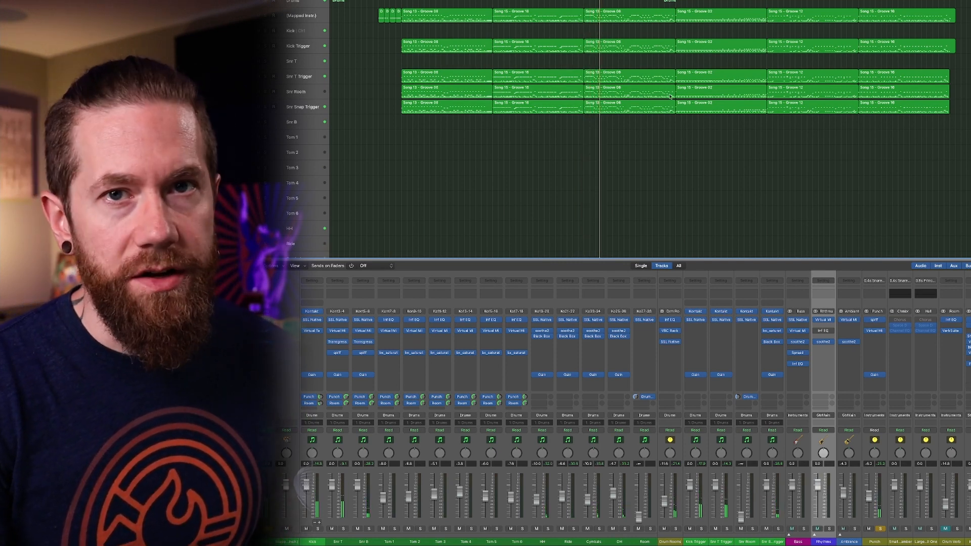
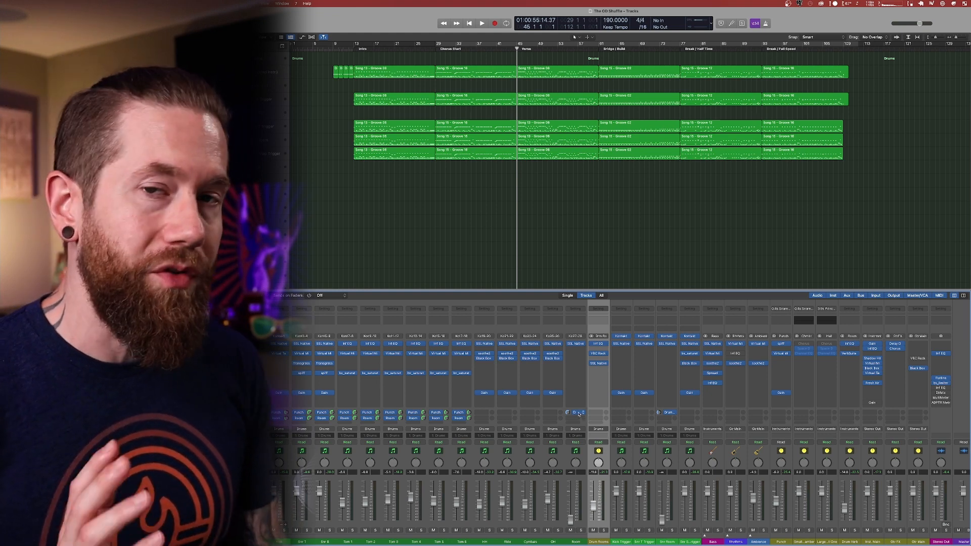
Check the Room channel's Bus 12 send to Drum Rooms and its Pre Fader option, and select the Drum Rooms aux.
left_click(576, 449)
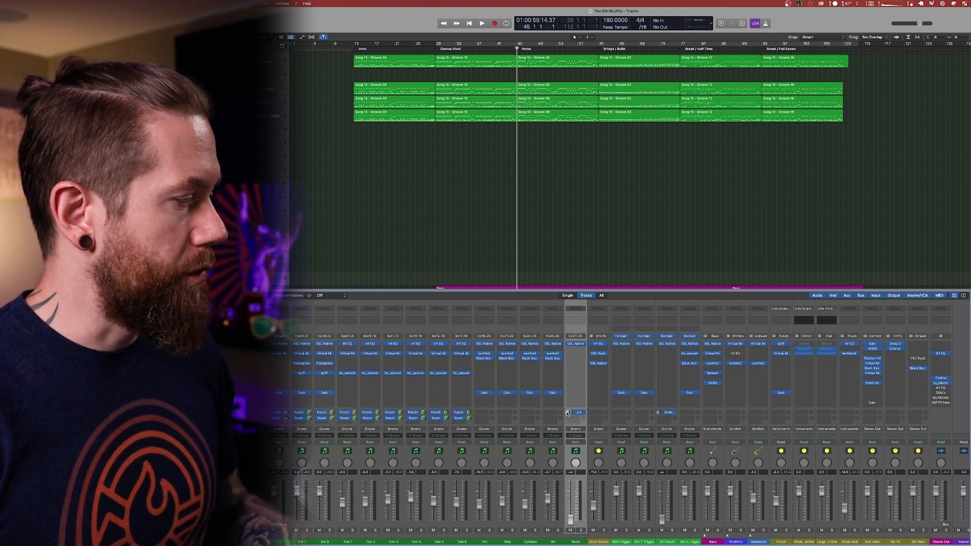
left_click(579, 414)
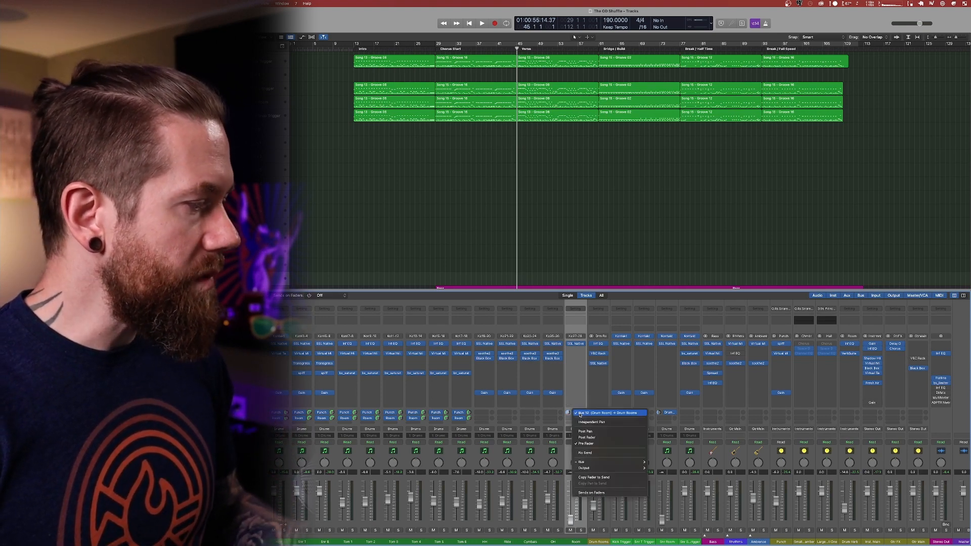
left_click(589, 443)
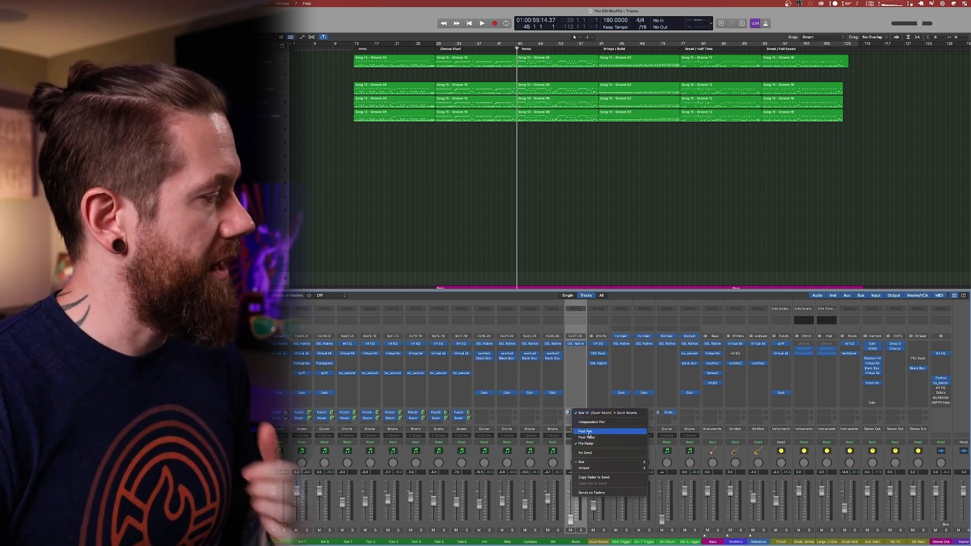
left_click(603, 353)
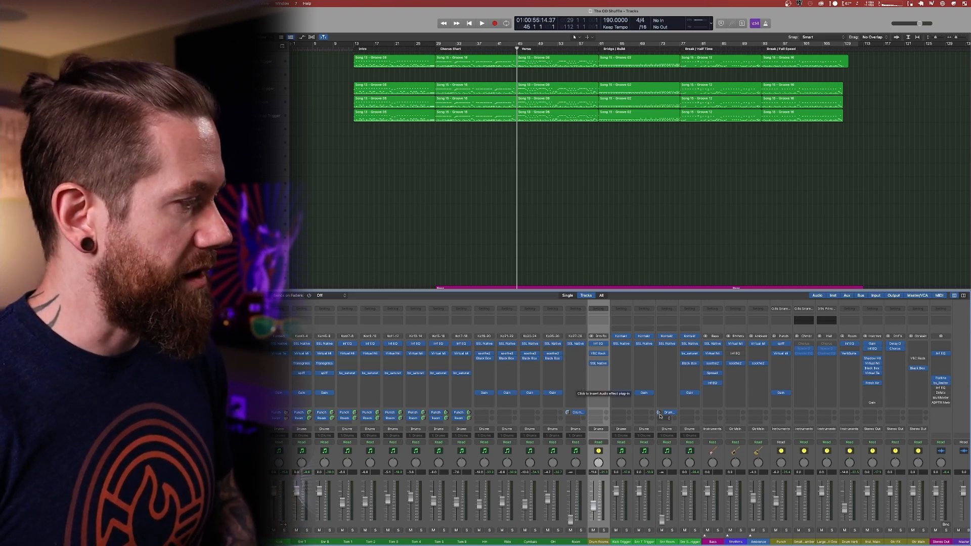
Check the two room channels that send to Drum Rooms, comparing their send levels, and reselect the Drum Rooms aux.
left_click(668, 304)
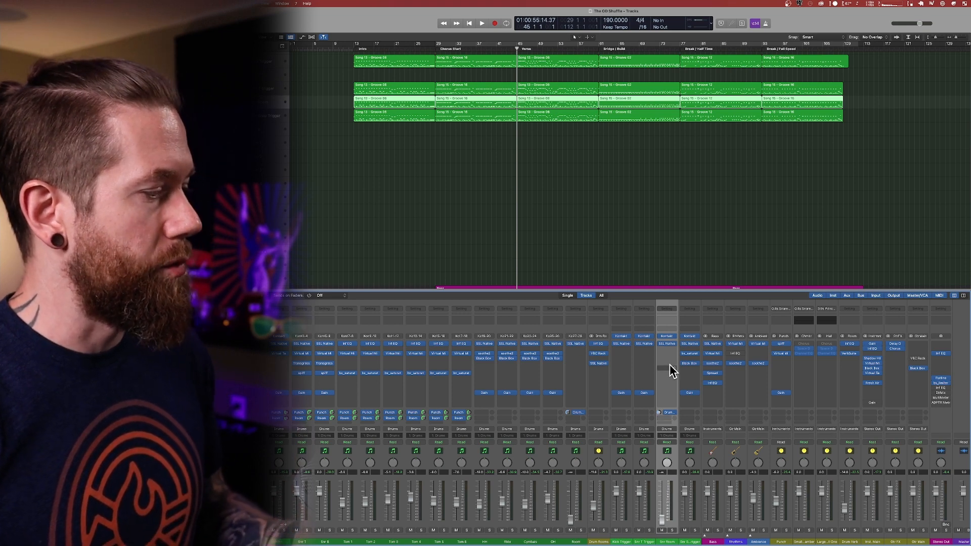
left_click(572, 335)
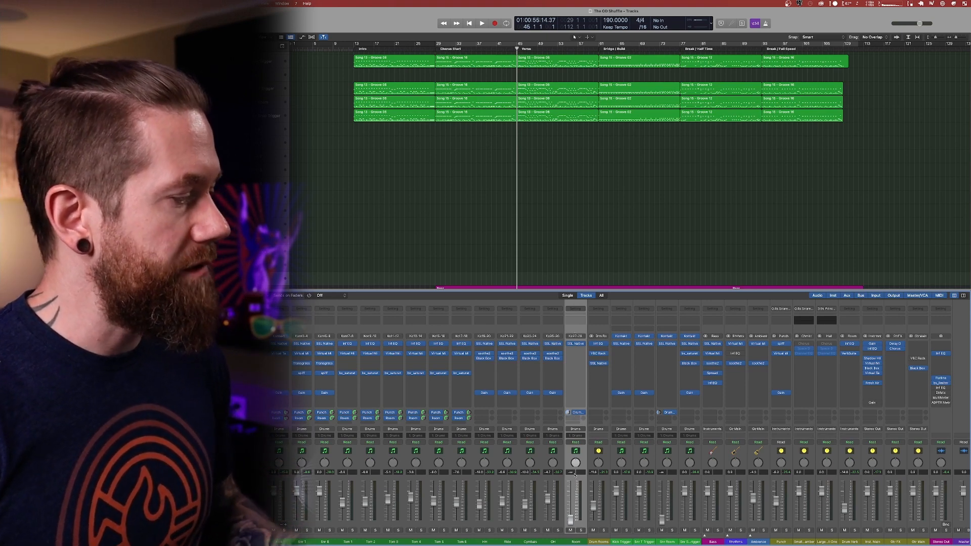
left_click(608, 454)
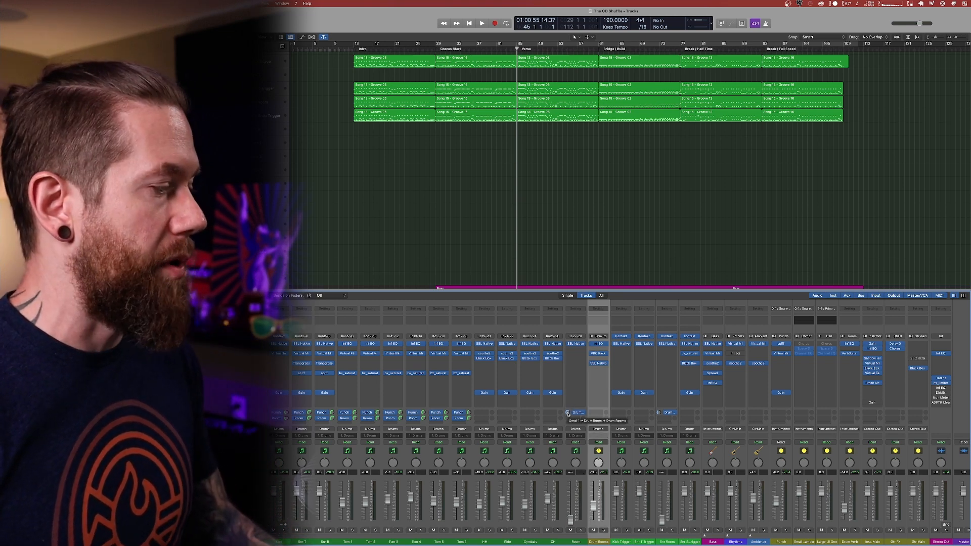
left_click(568, 414)
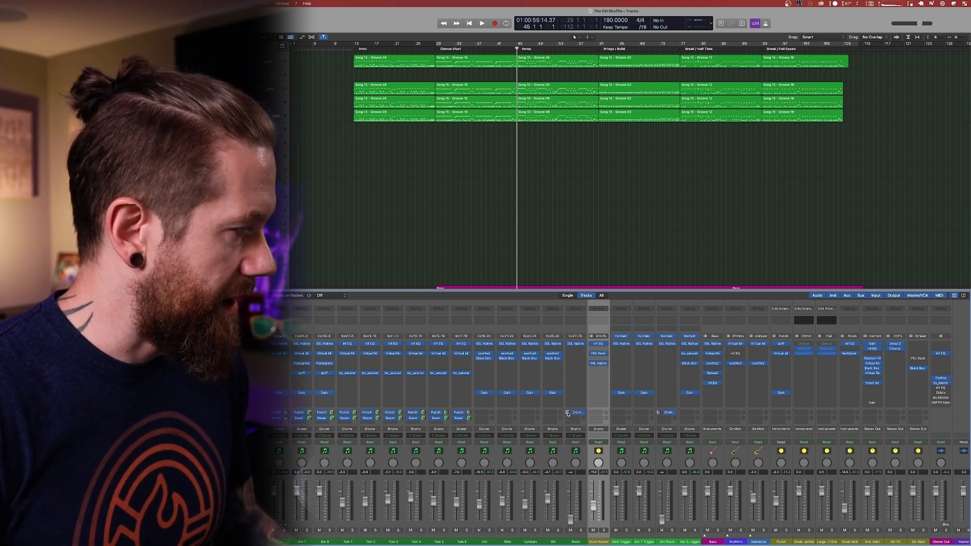
mouse_move(567, 414)
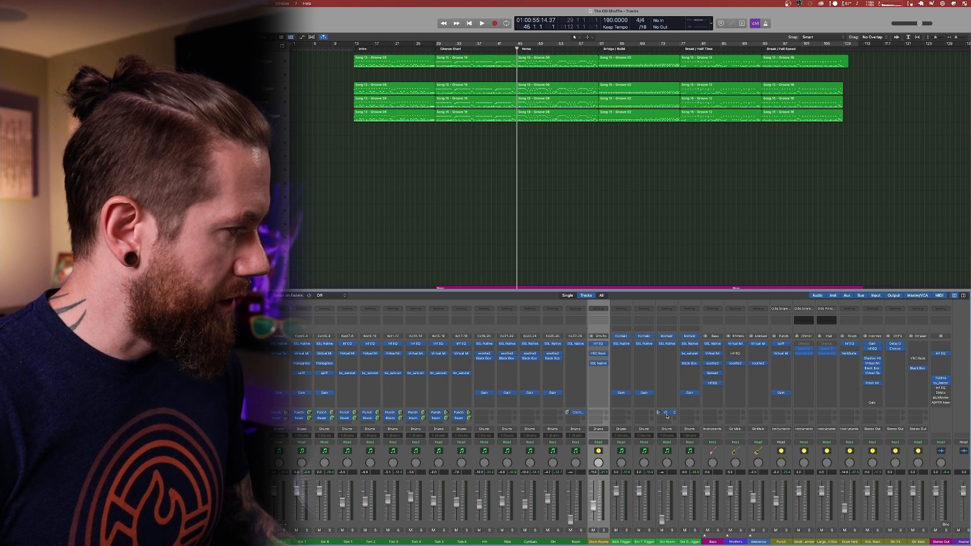
mouse_move(667, 414)
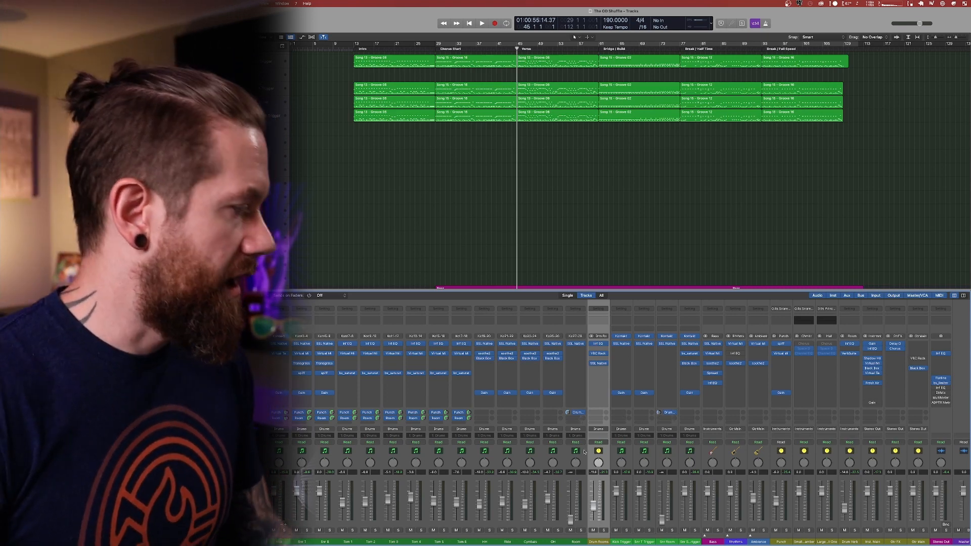
Examine the boosts, narrow cut and filters of Infinity EQ on Drum Rooms, and close the plug-in.
left_click(600, 345)
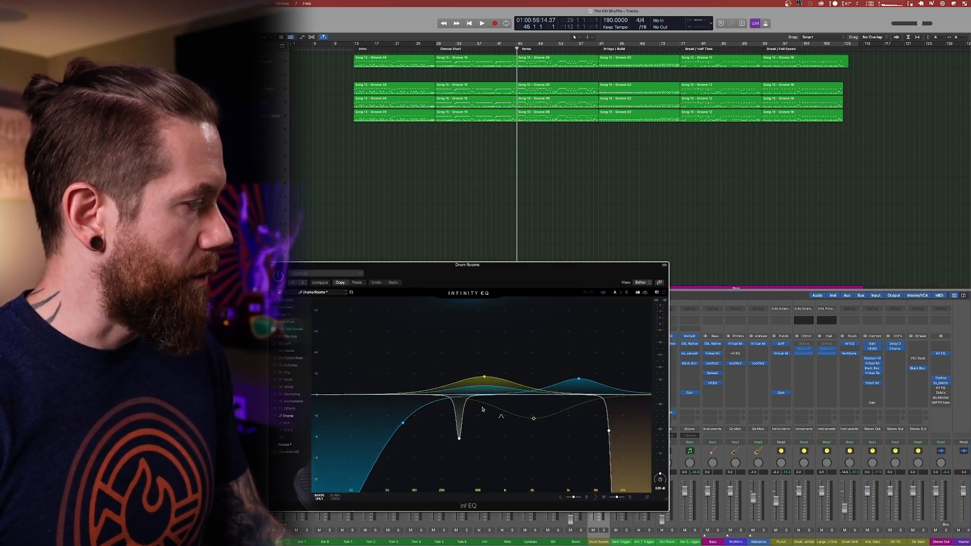
mouse_move(484, 381)
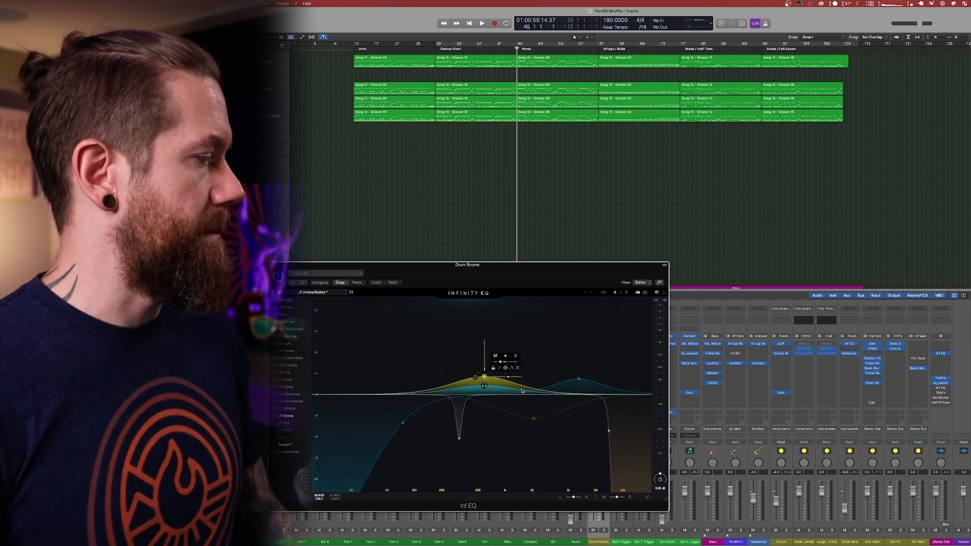
mouse_move(578, 384)
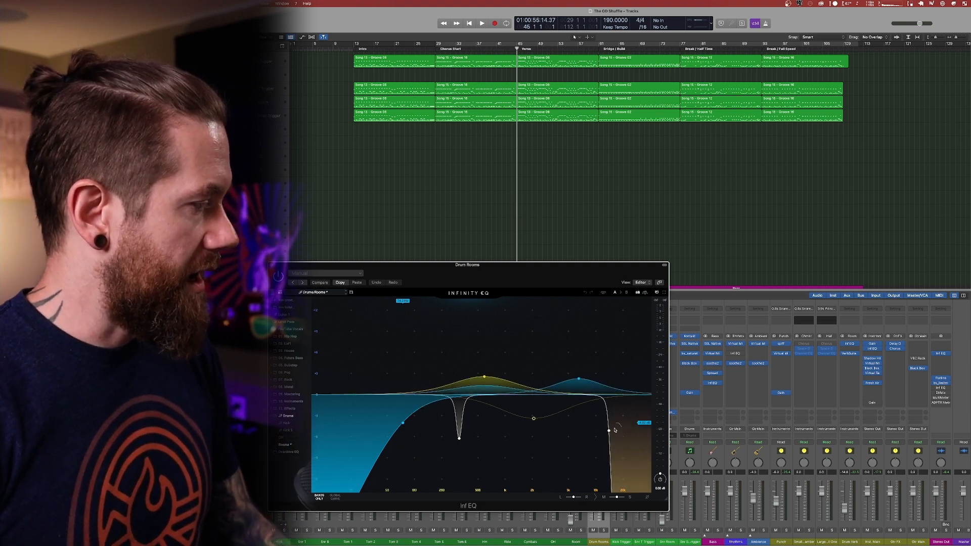
mouse_move(609, 430)
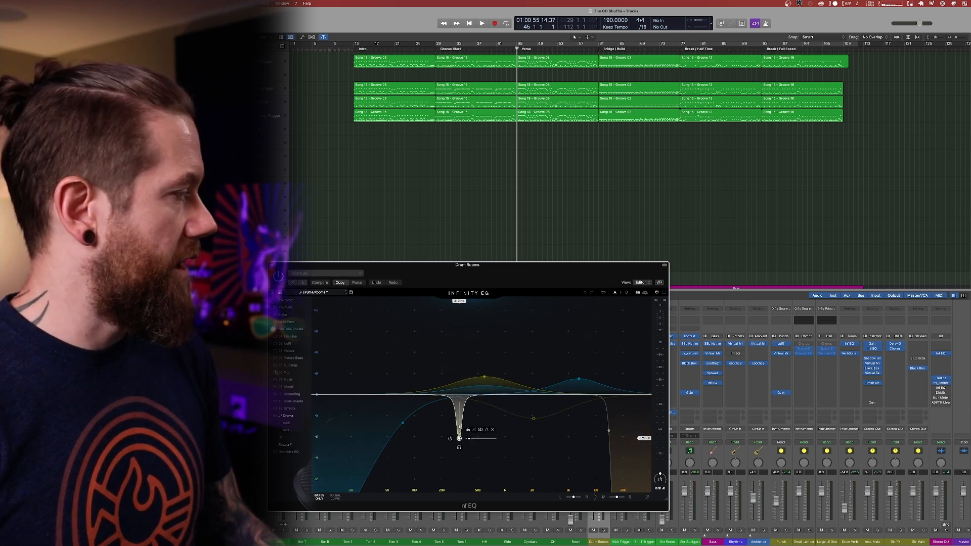
left_click(272, 265)
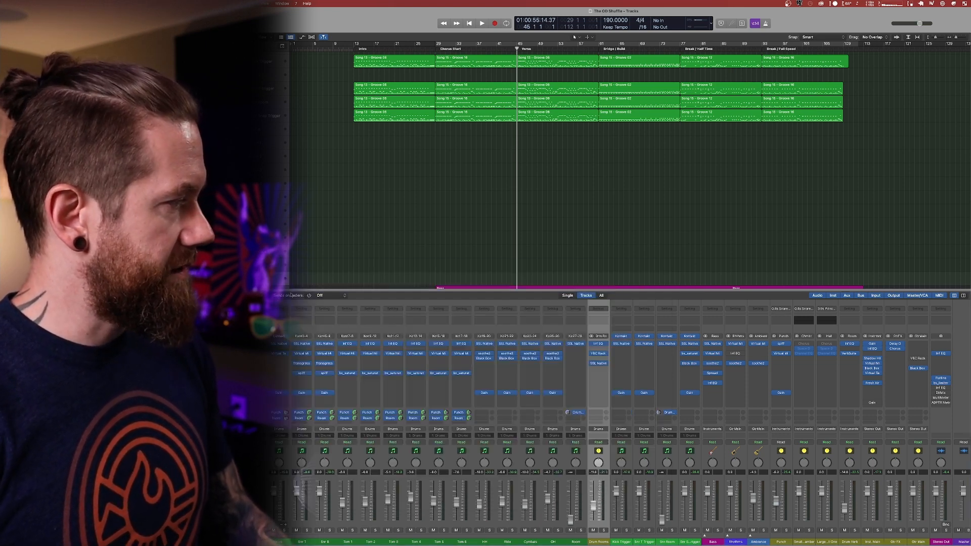
Examine the VBC Rack compressors and SSL Native Bus Compressor 2 on Drum Rooms, closing each plug-in.
left_click(599, 353)
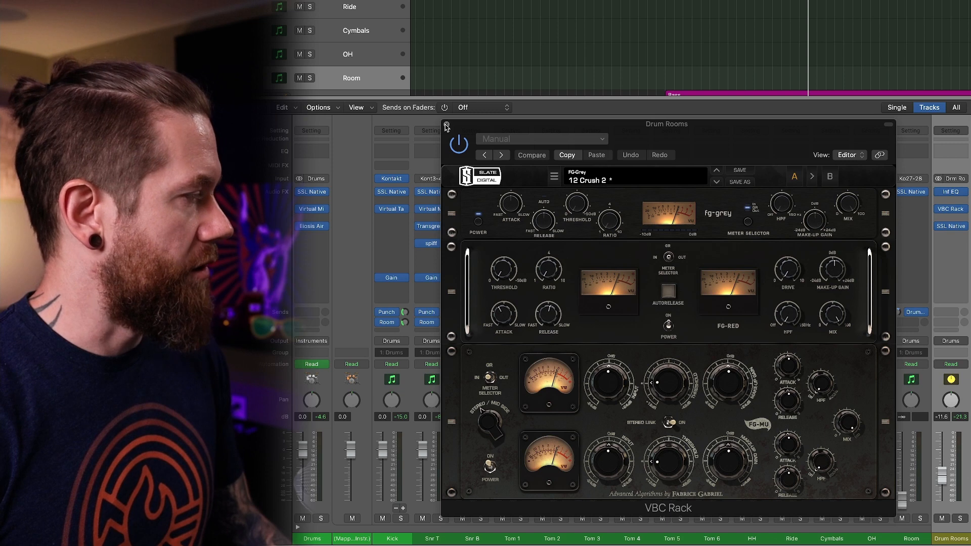
left_click(446, 125)
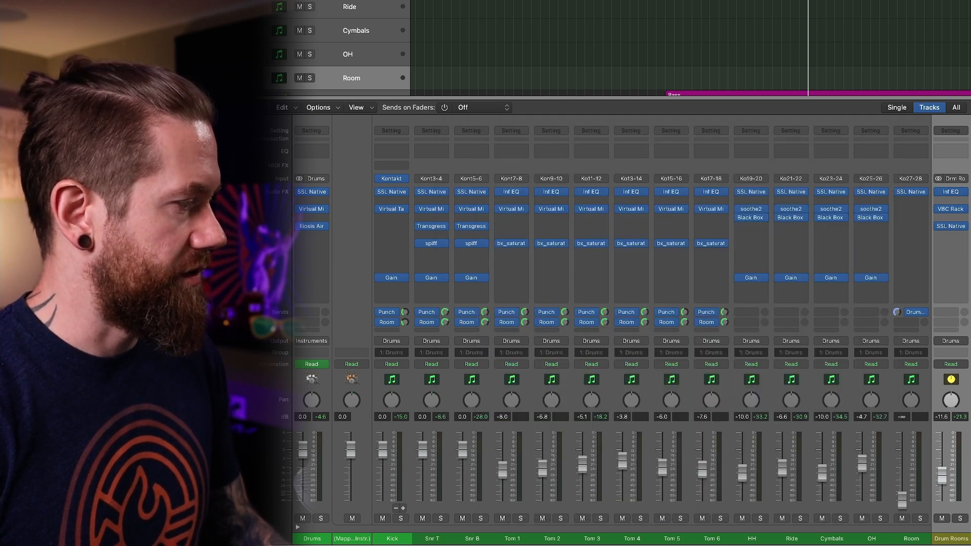
left_click(951, 227)
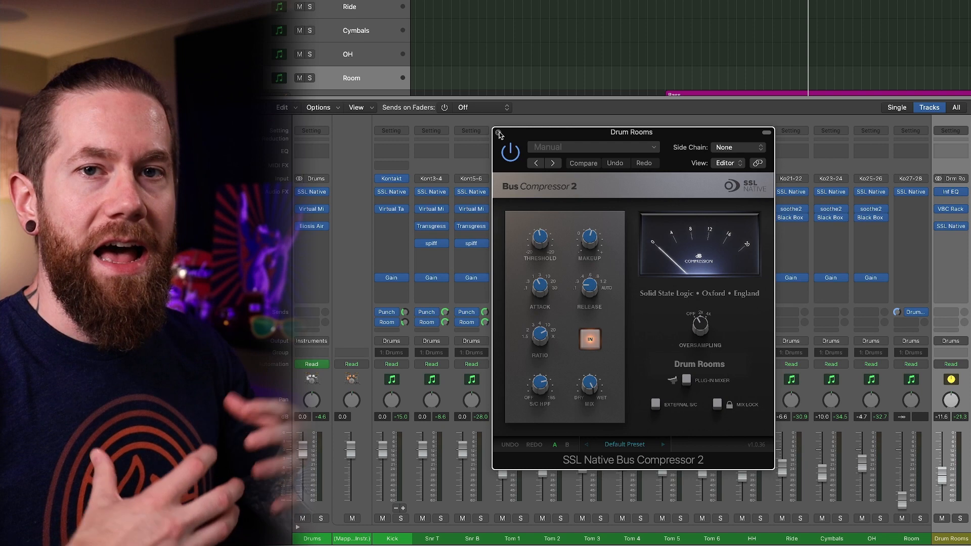
left_click(498, 133)
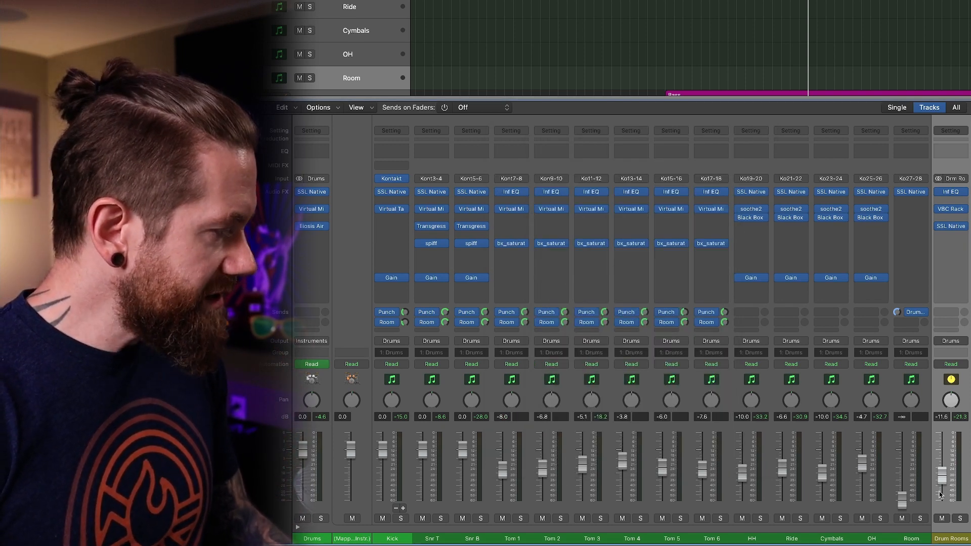
Solo the Drum Rooms aux and audition it in playback, moving the track selection from Room down to Rhythms.
left_click(961, 519)
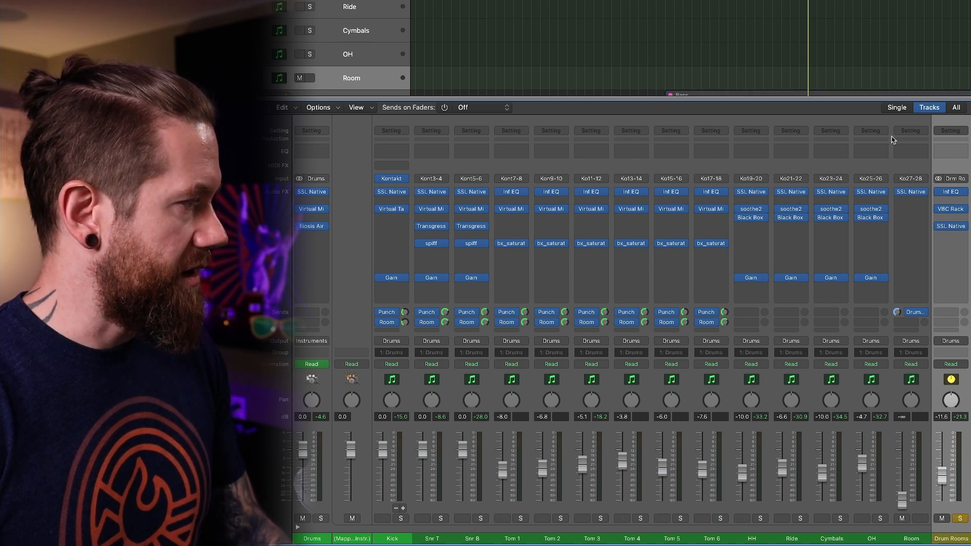
key("space")
key("Down")
key("Down")
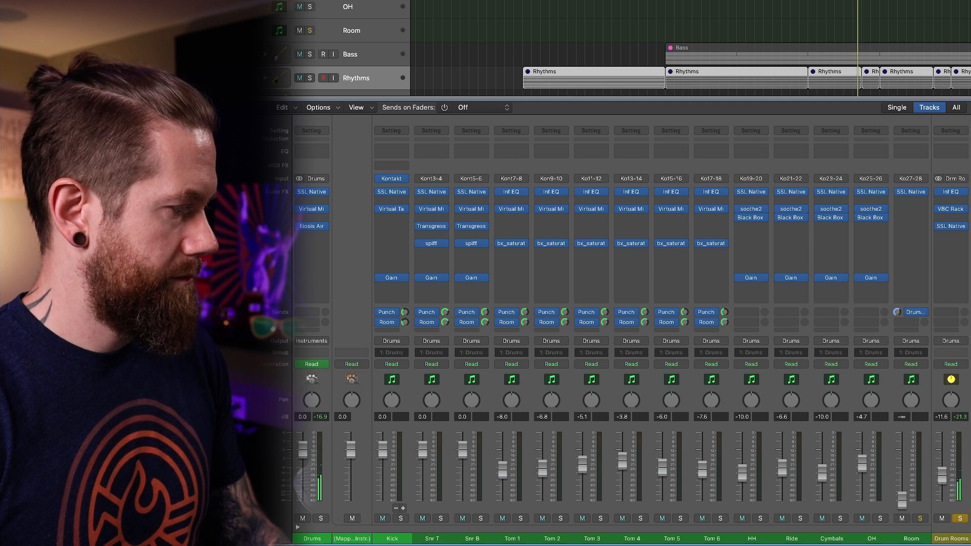
left_click(960, 520)
left_click(960, 519, "alt")
left_click(960, 520, "alt")
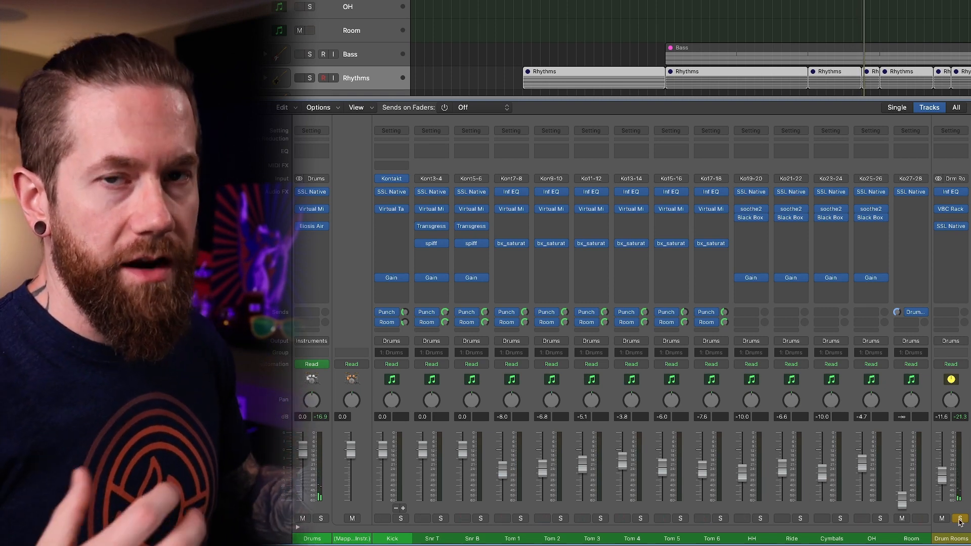
left_click(960, 520, "alt")
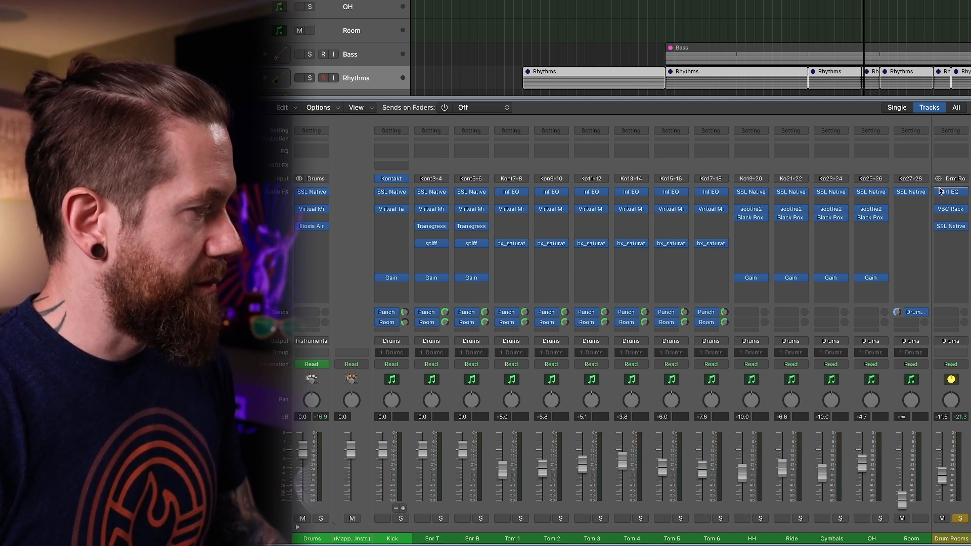
Compare Drum Rooms with its inserts toggled and with SSL Native Bus Compressor 2 in and out, and close the compressor.
left_click_drag(938, 197, 937, 226)
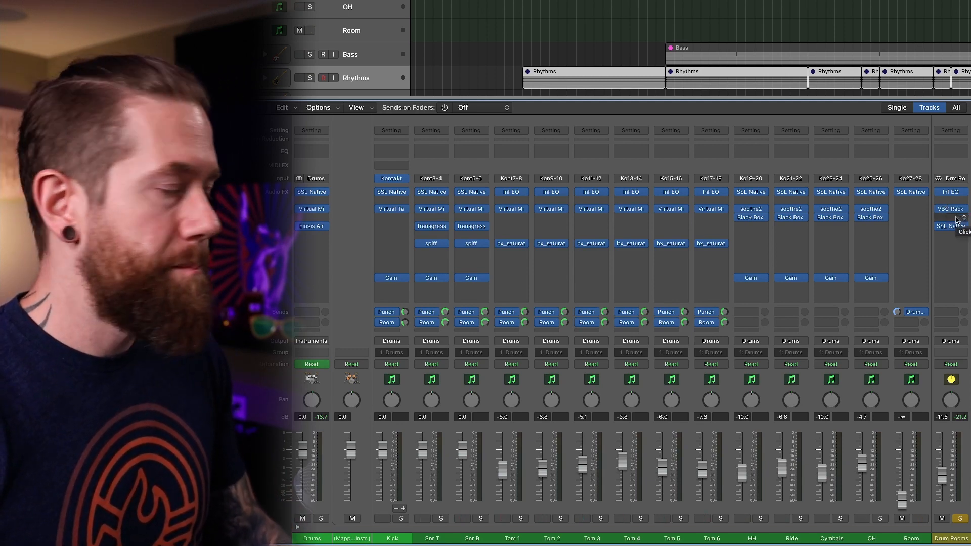
left_click(952, 227)
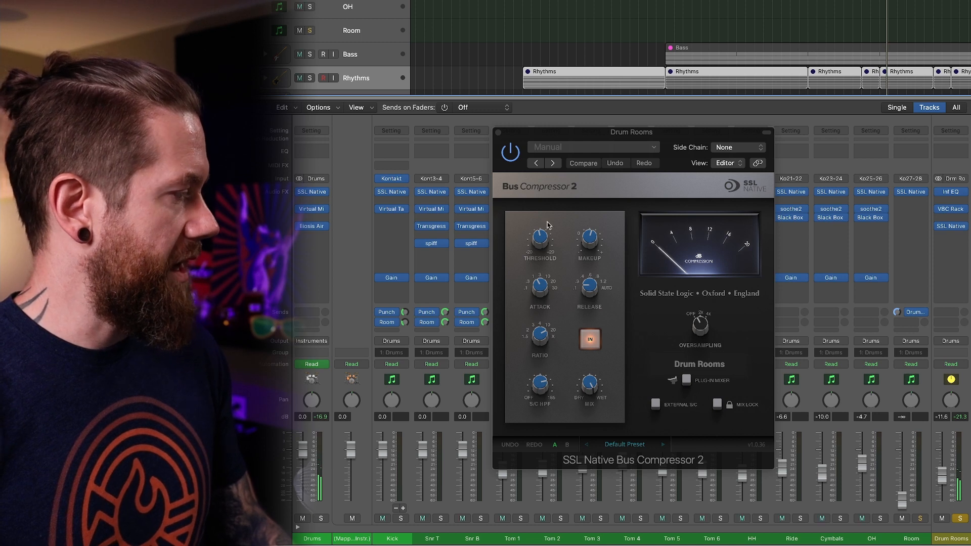
left_click(592, 343)
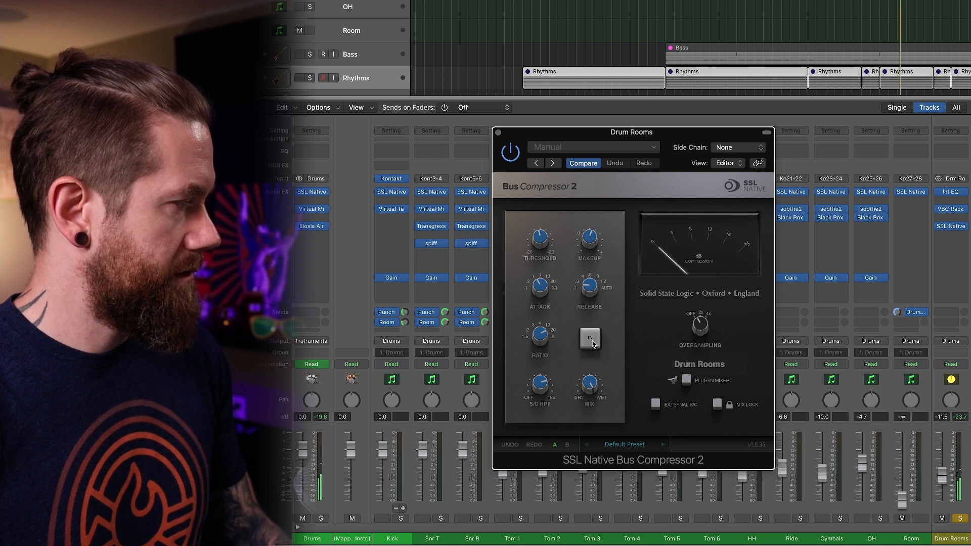
left_click(592, 344)
left_click(593, 344)
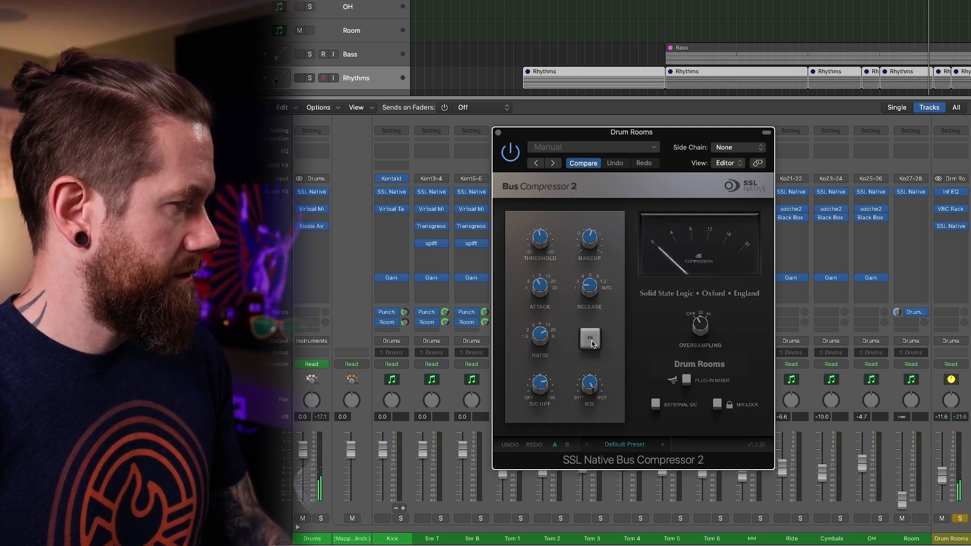
left_click(593, 344)
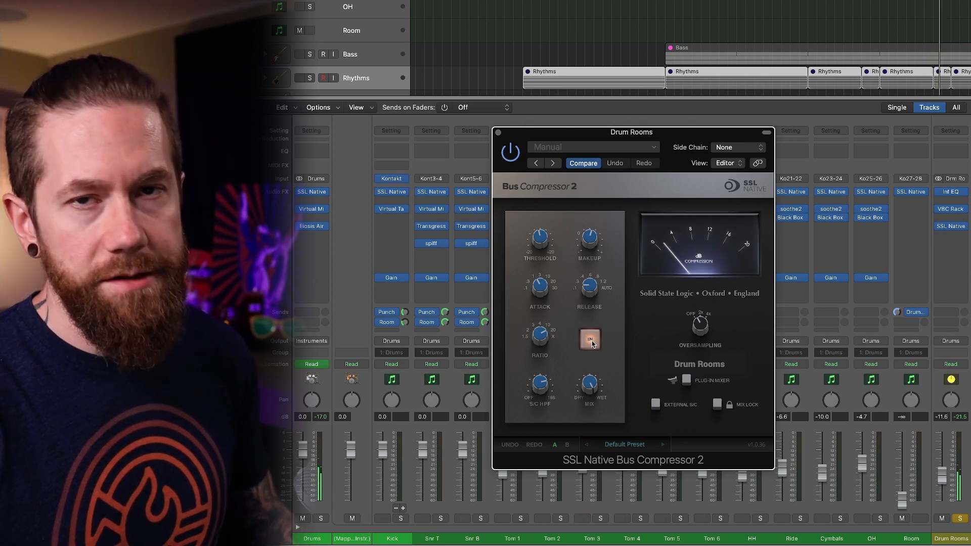
left_click(498, 133)
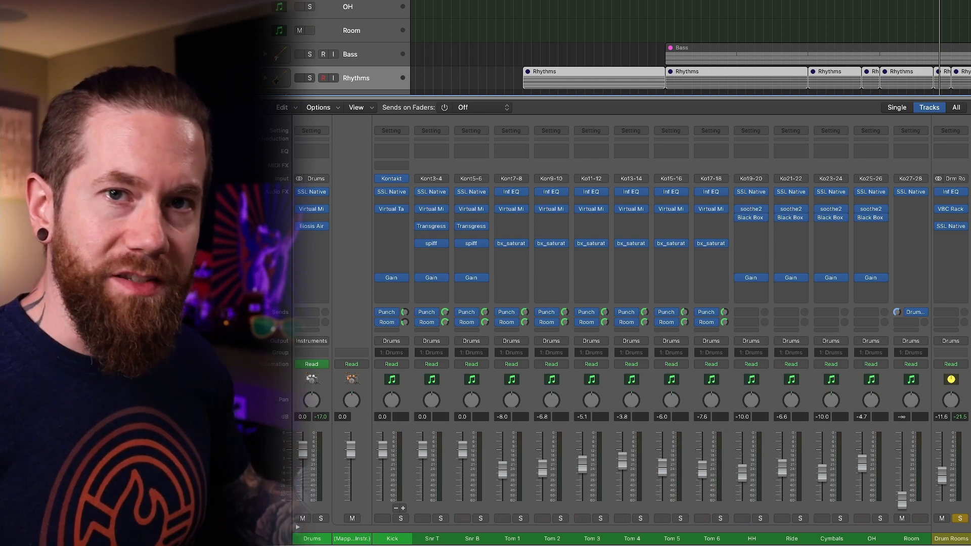
Unsolo and mute Drum Rooms, return the playhead to the start of the Verse, and solo the Drums bus.
mouse_move(948, 197)
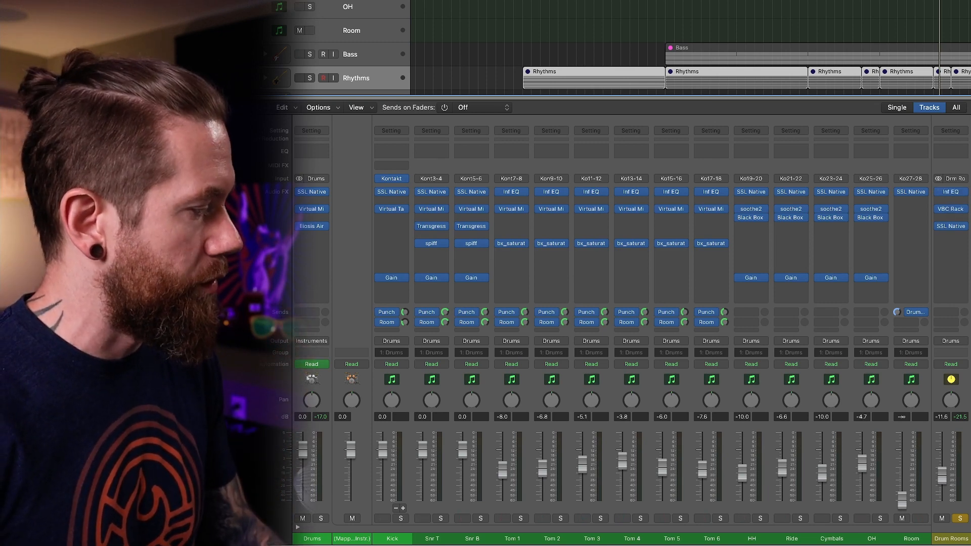
left_click(960, 519)
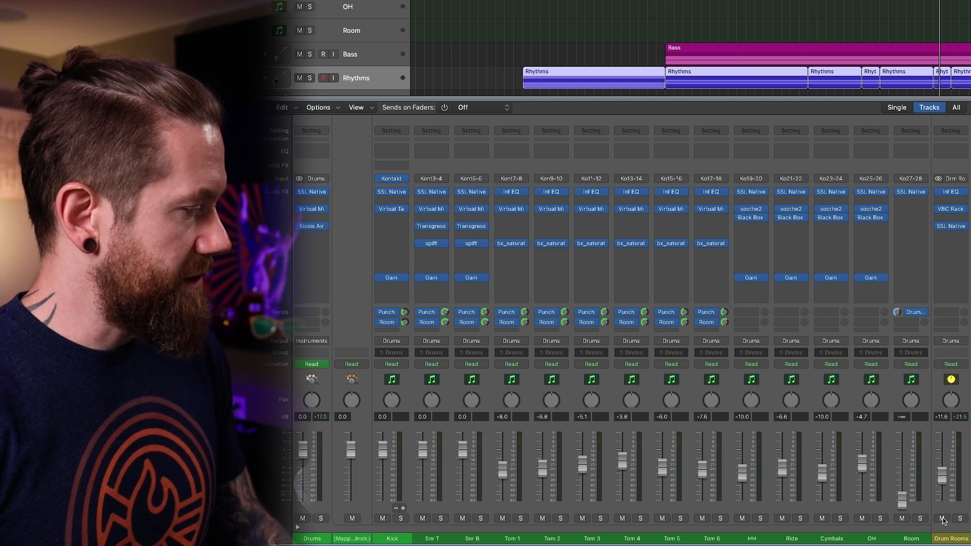
left_click(808, 1)
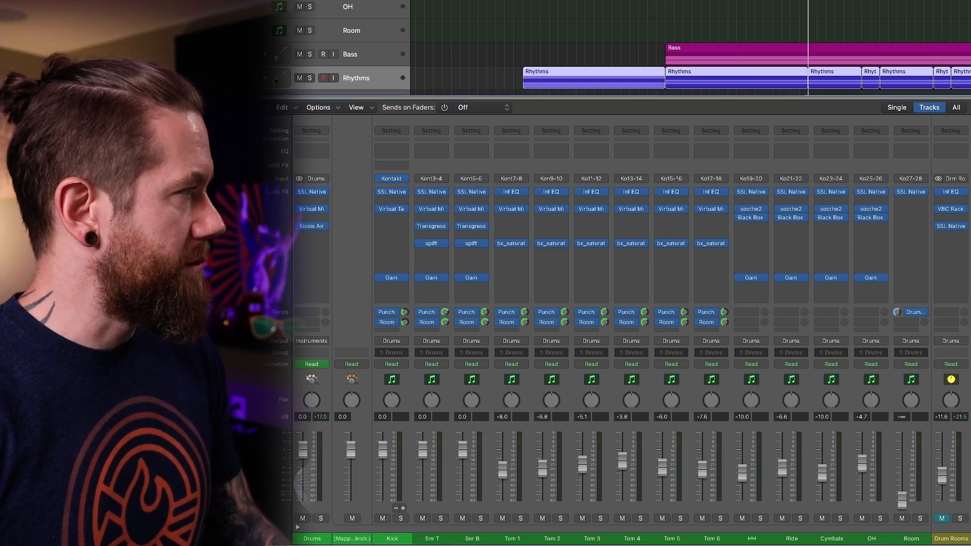
left_click(318, 519)
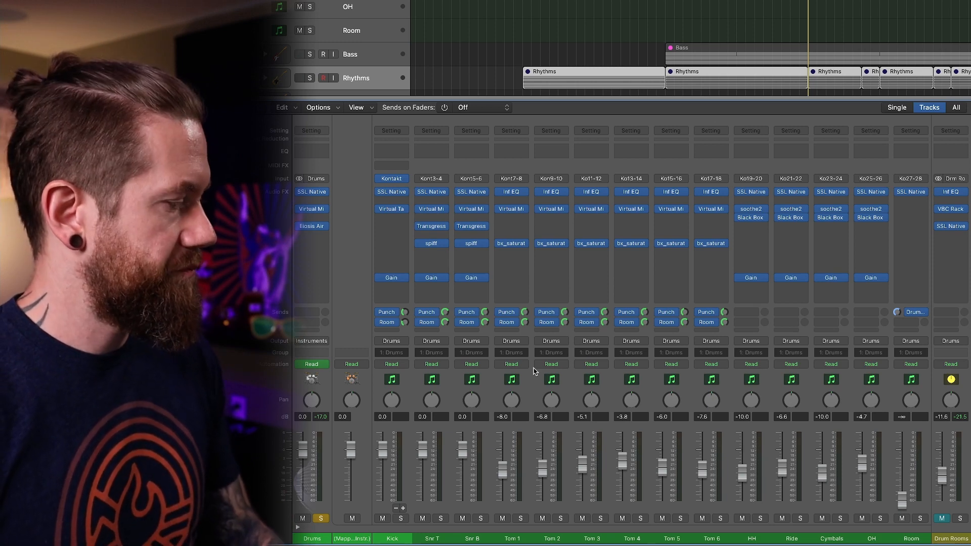
Play back the soloed drums while toggling the Drum Rooms mute to compare the mix with and without it, leaving it unmuted.
key("space")
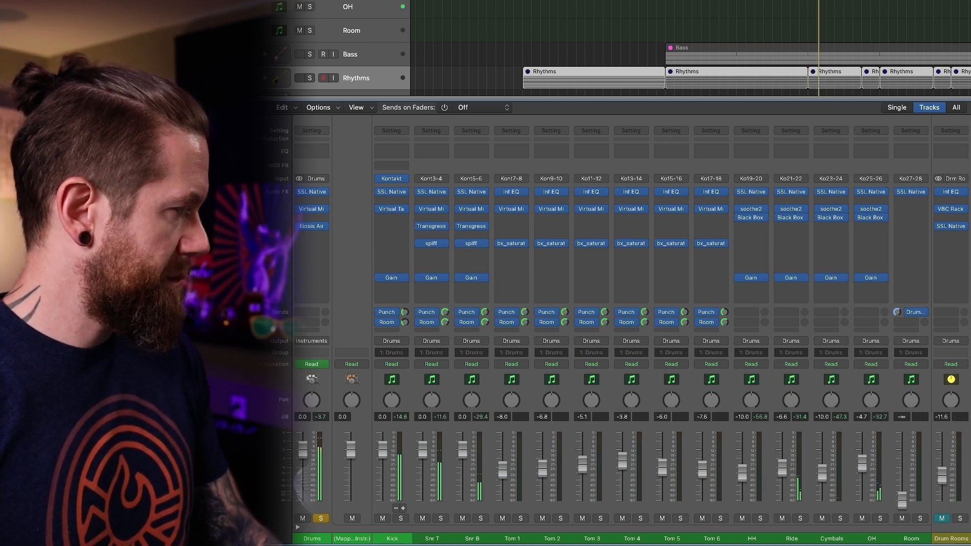
left_click(942, 520)
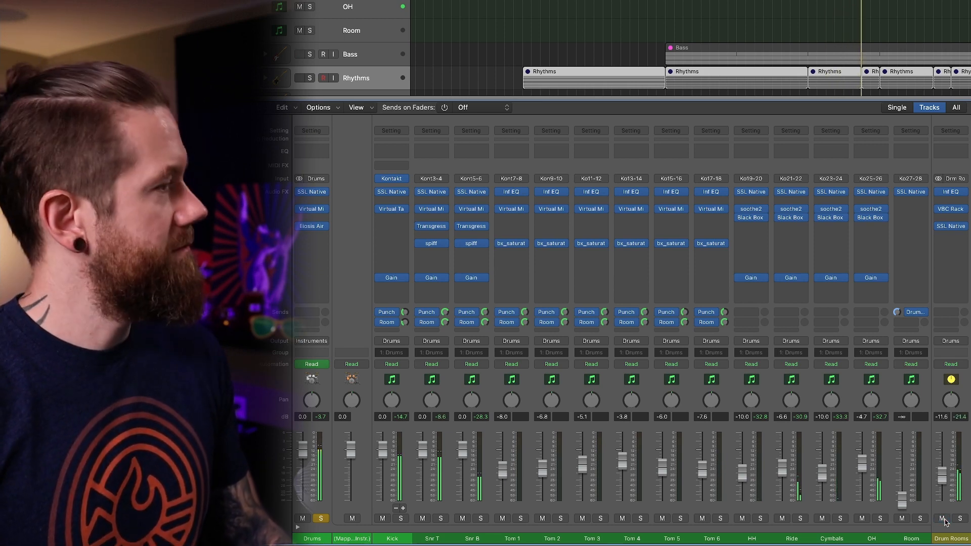
left_click(942, 519)
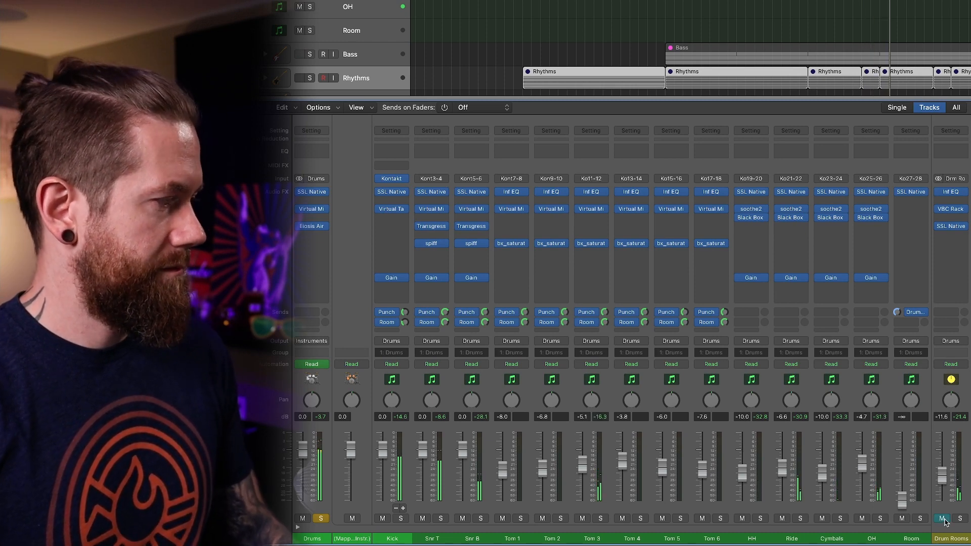
left_click(942, 519)
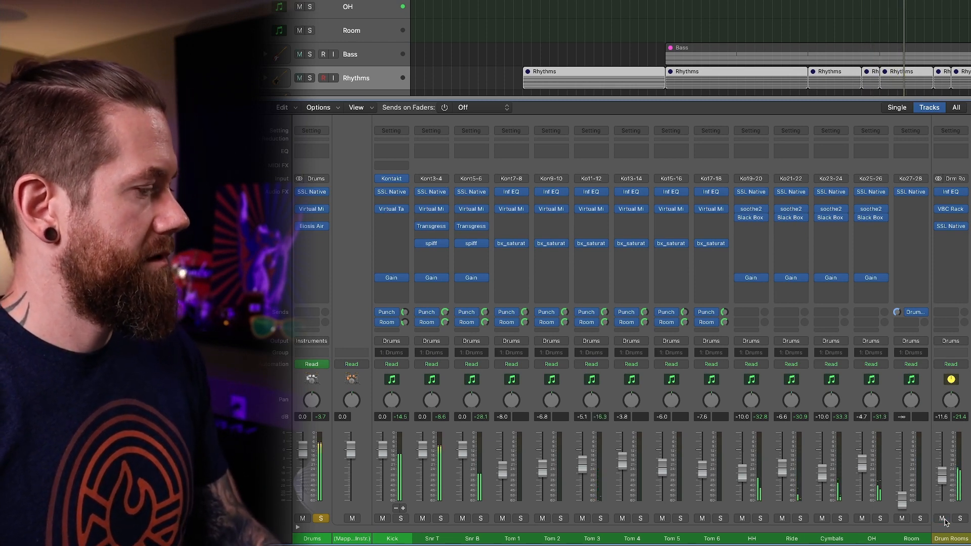